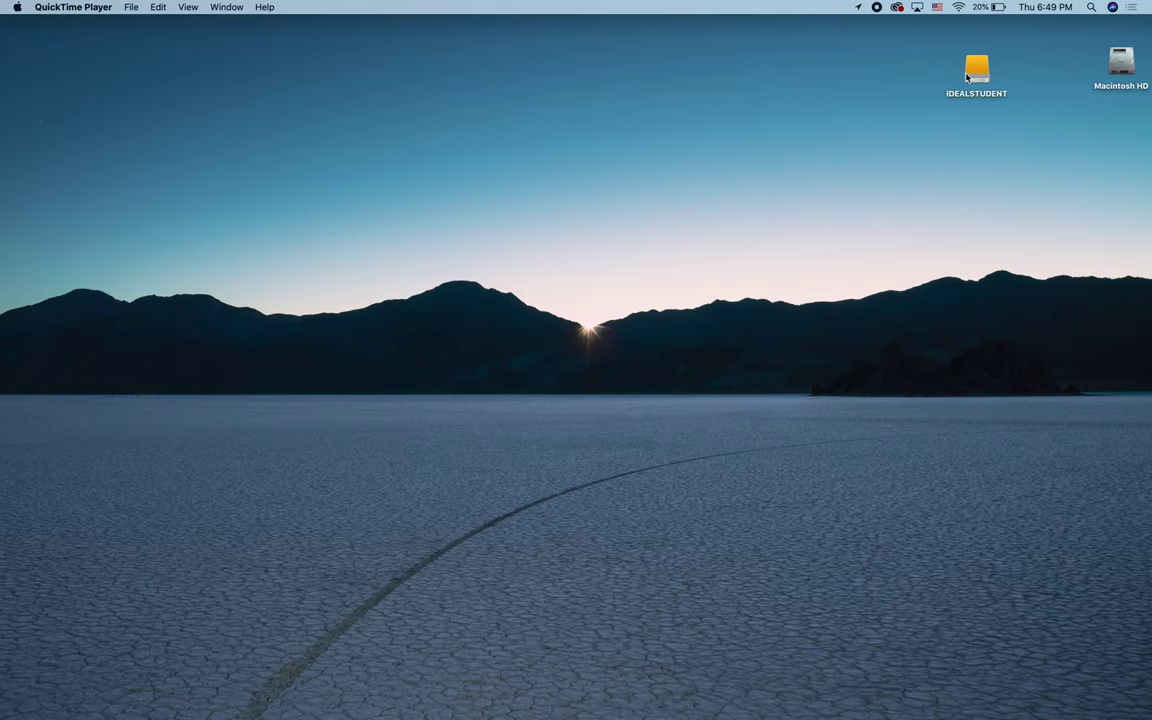
# Step: Spread the NIKON D7200 and IDEALSTUDENT drives apart on the desktop, with the camera card well to the left of IDEALSTUDENT
pyautogui.moveTo(988, 70); pyautogui.dragTo(957, 94)
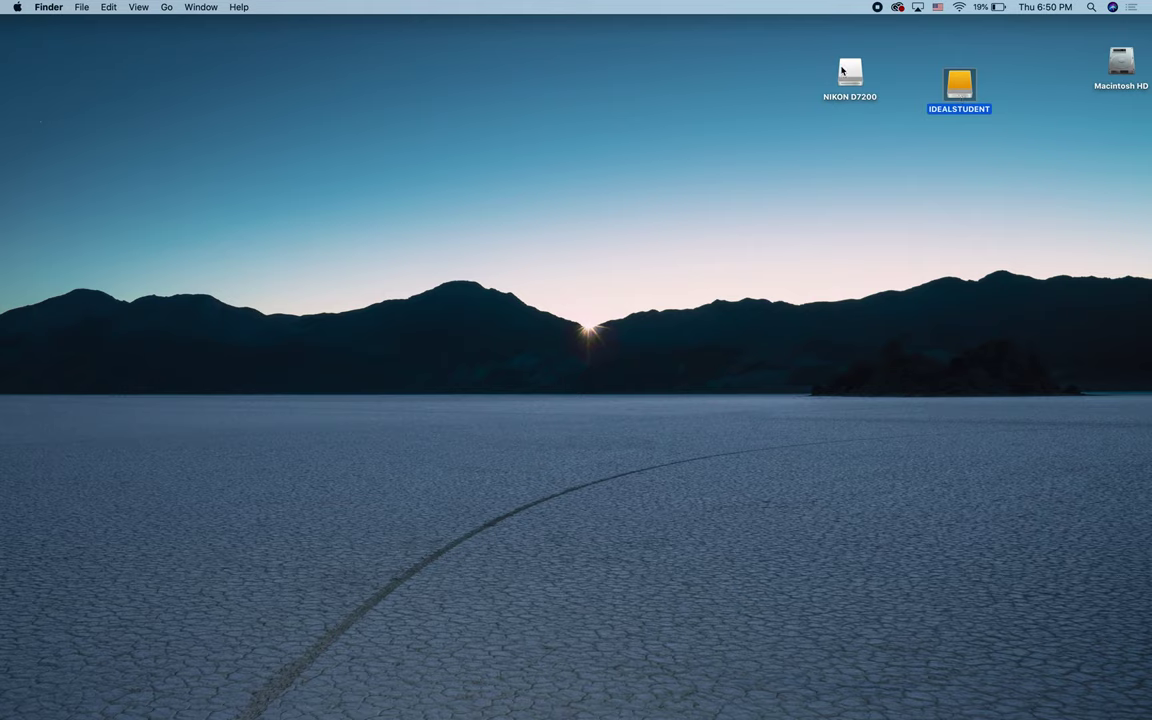
pyautogui.moveTo(851, 76); pyautogui.dragTo(840, 92)
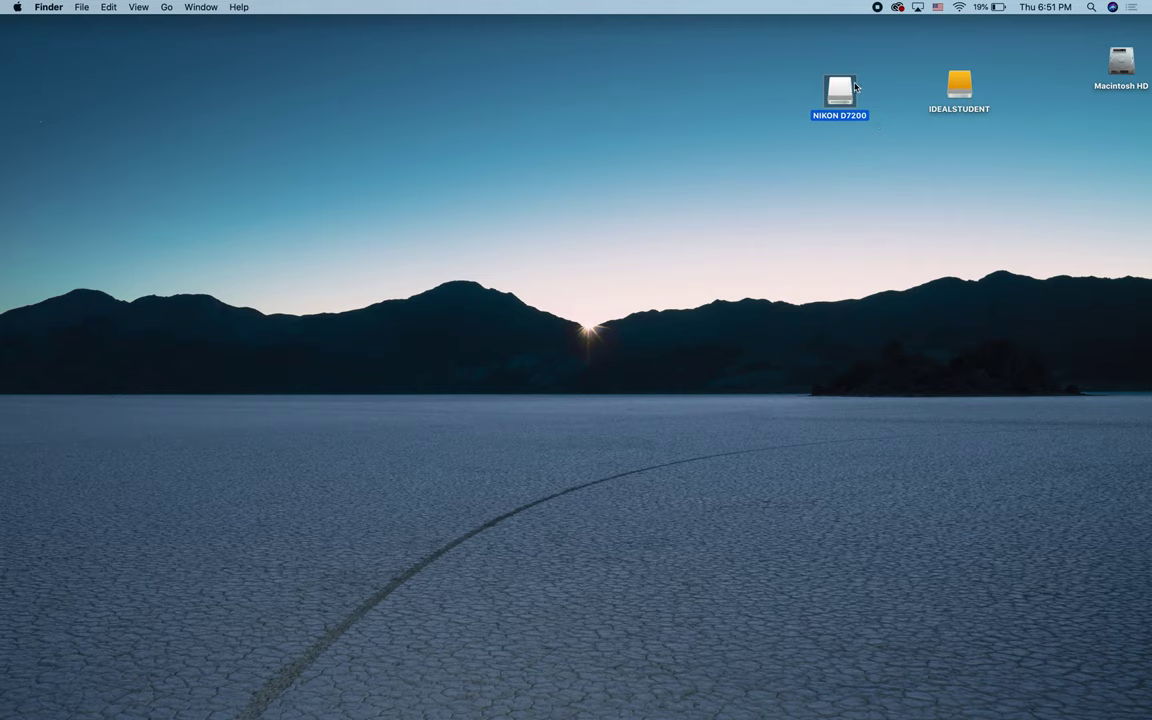
pyautogui.moveTo(842, 92); pyautogui.dragTo(258, 148)
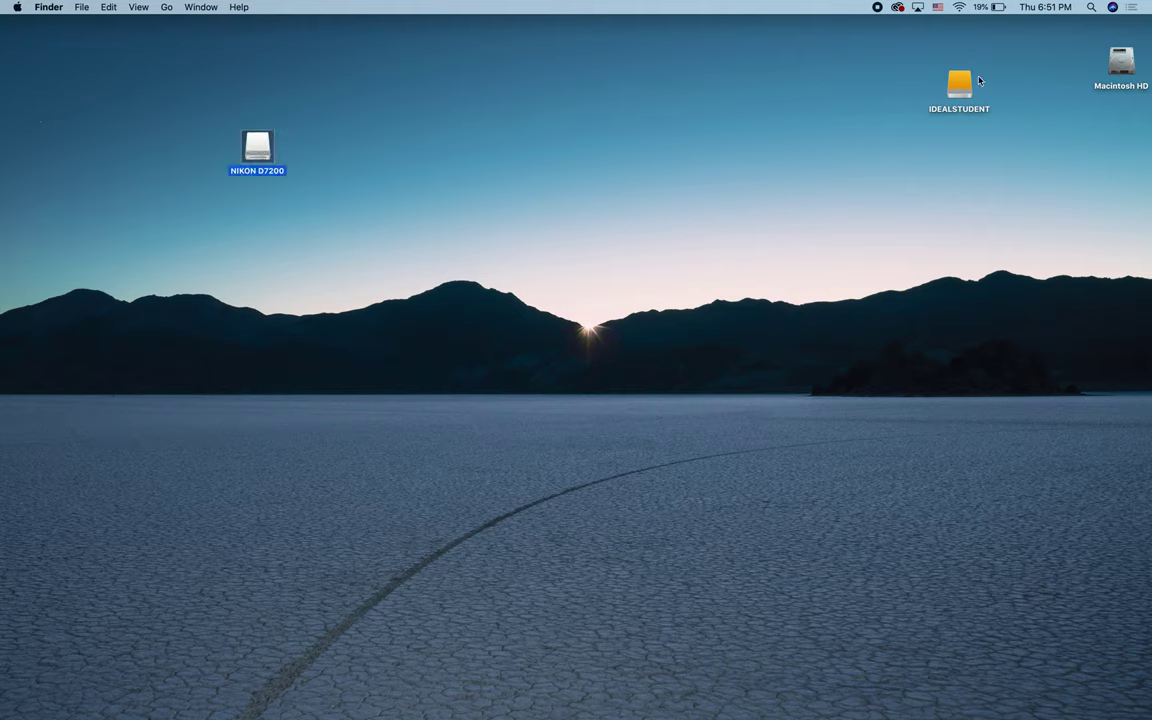
pyautogui.moveTo(961, 80); pyautogui.dragTo(732, 157)
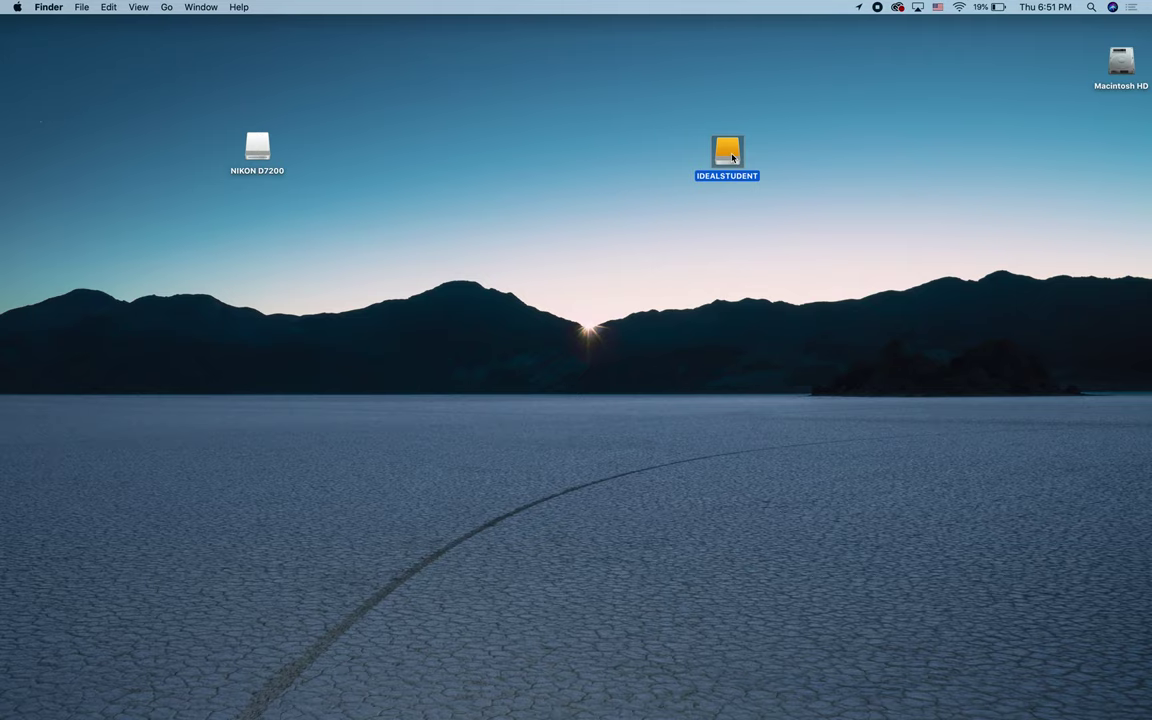
# Step: Open the IDEALSTUDENT drive in icon view, then permanently delete its All My Photos folder by trashing it and emptying the Trash
pyautogui.doubleClick(730, 155)
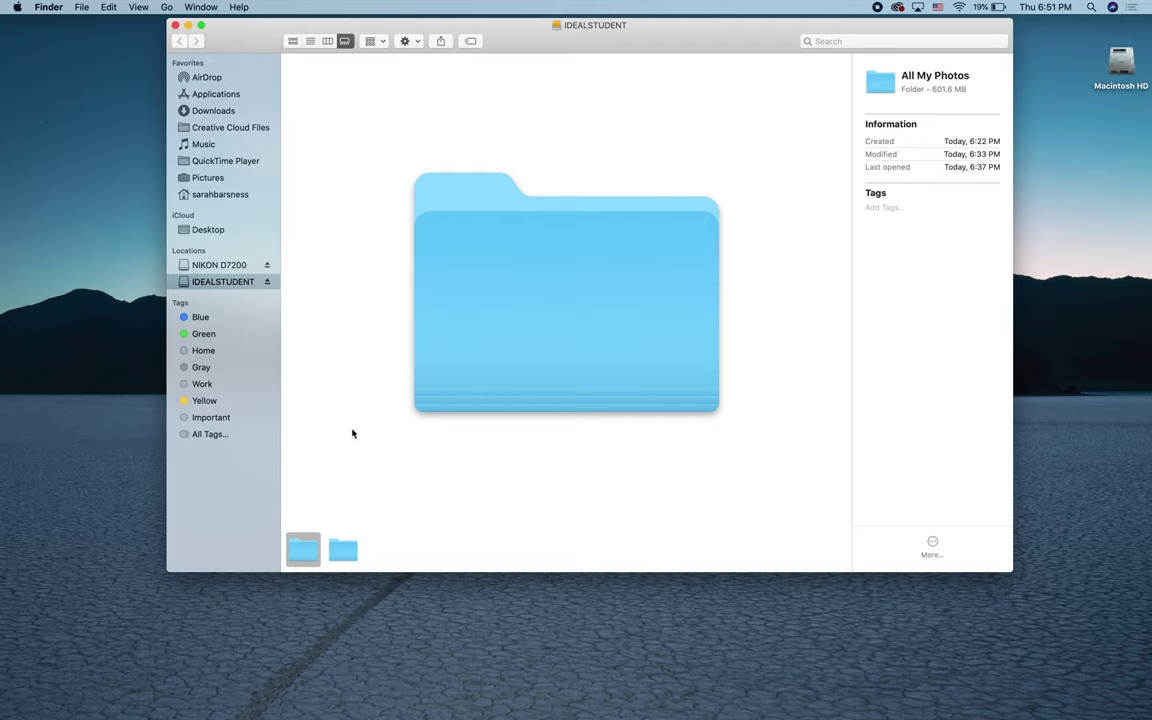
pyautogui.click(292, 41)
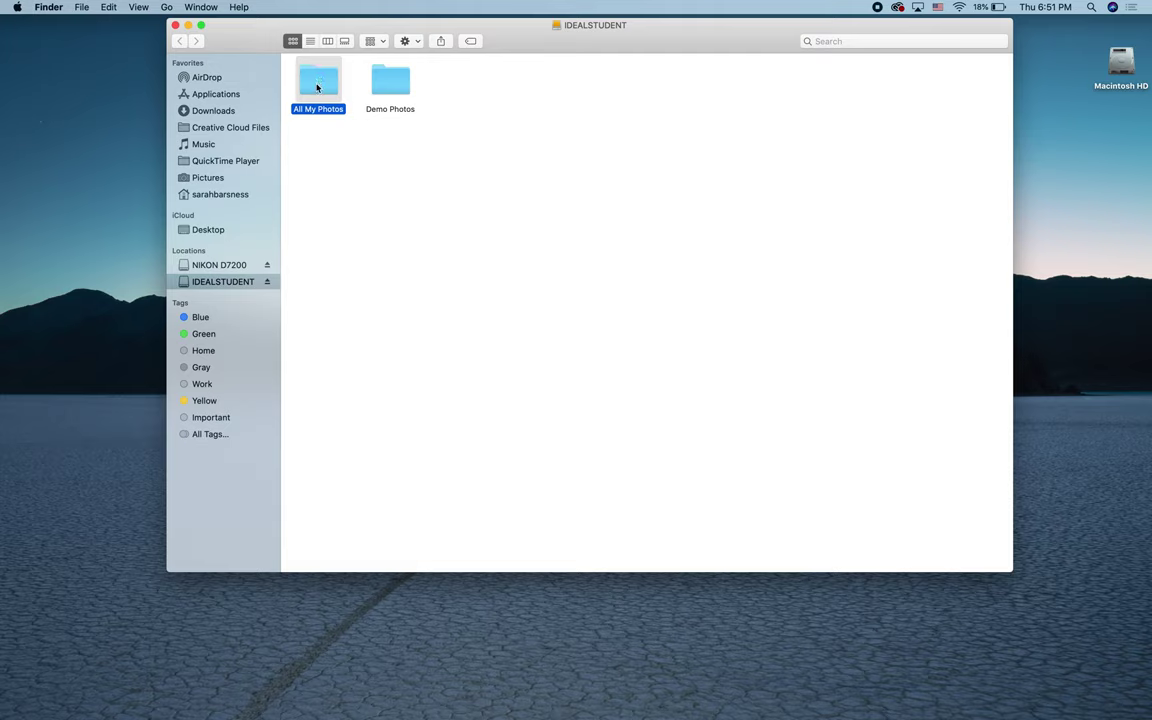
pyautogui.moveTo(317, 87); pyautogui.dragTo(22, 697)
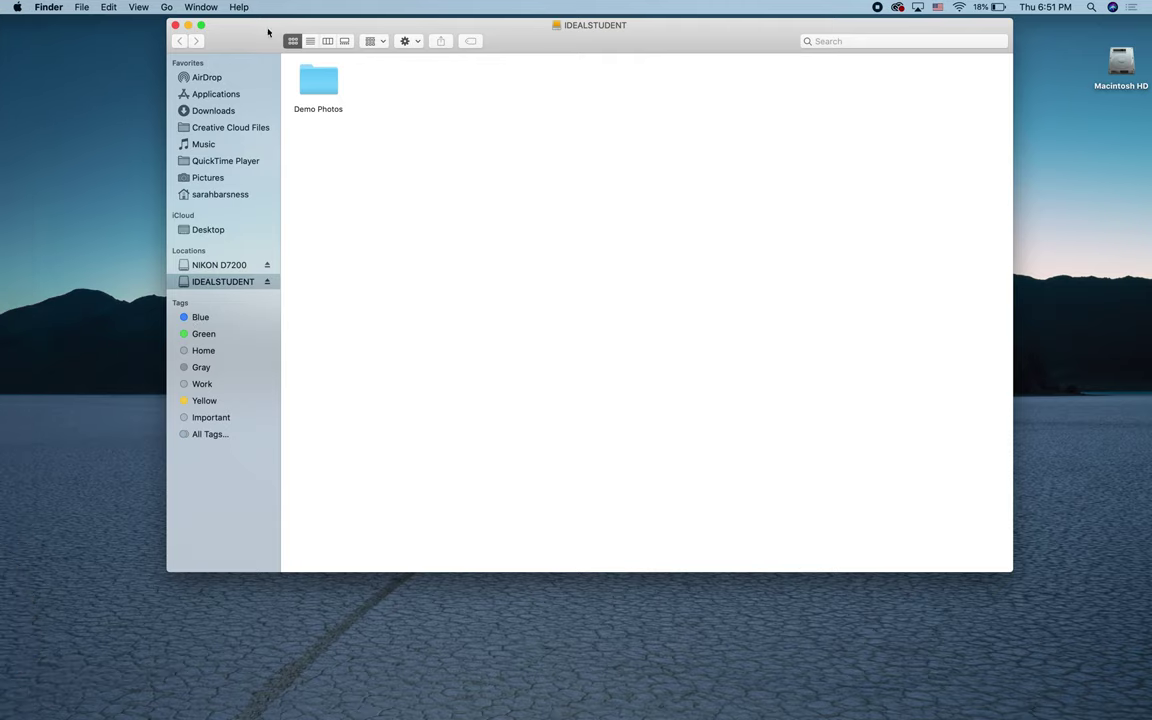
pyautogui.click(80, 8)
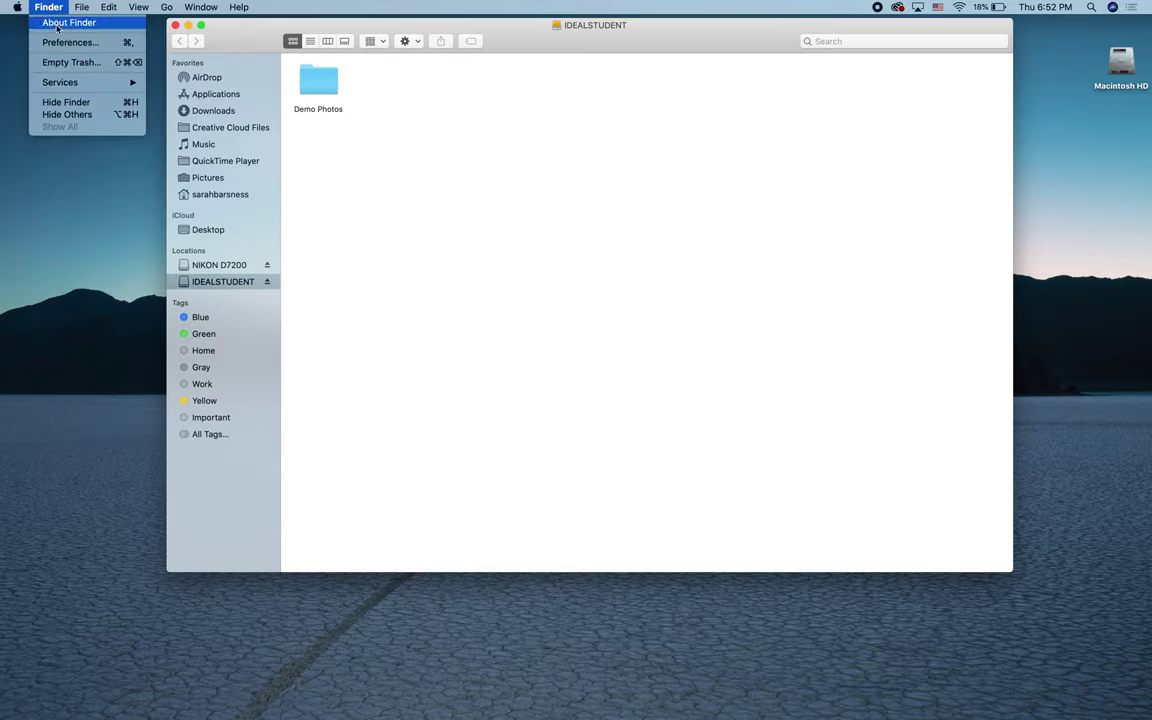
pyautogui.click(60, 58)
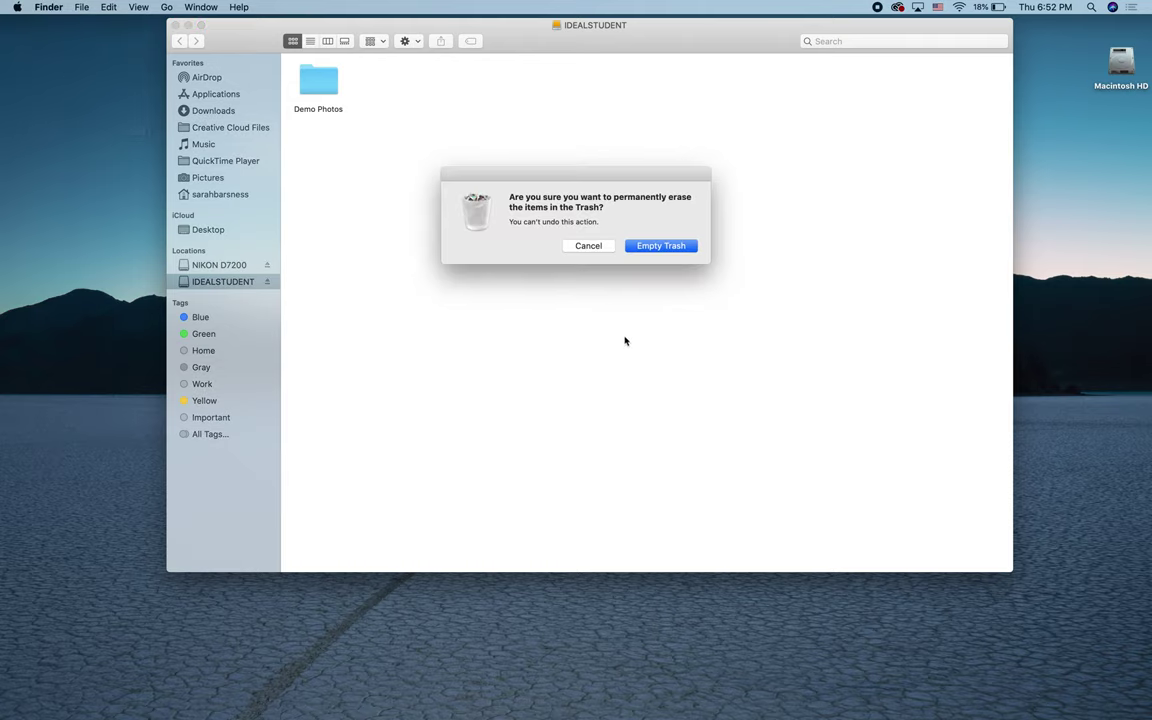
pyautogui.click(660, 250)
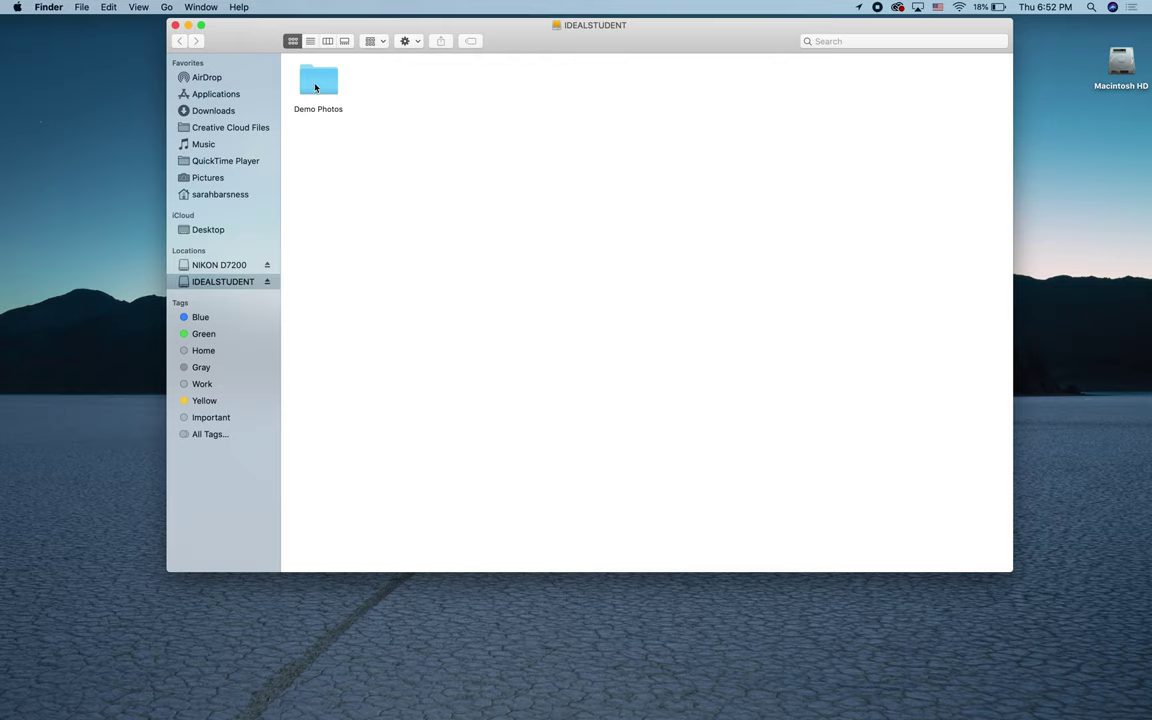
# Step: Browse Demo Photos and its 2006-2017_Misc Photos subfolder as icons, and view the Demo Photos contents as a list
pyautogui.doubleClick(315, 88)
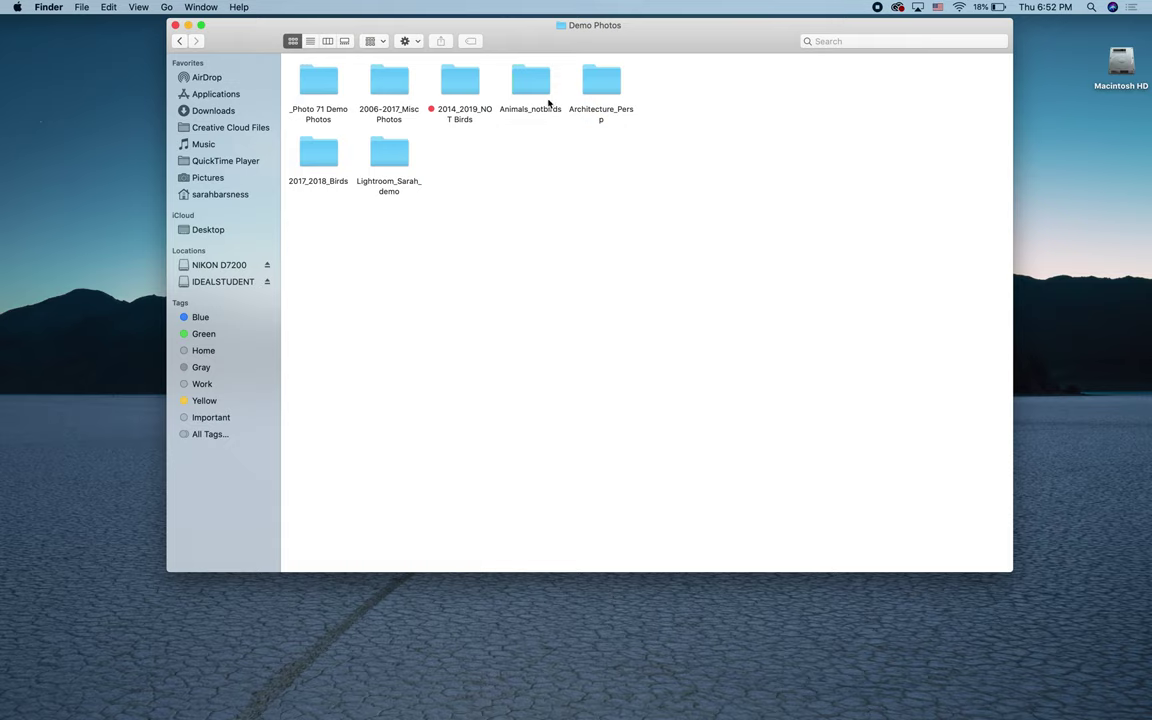
pyautogui.doubleClick(389, 85)
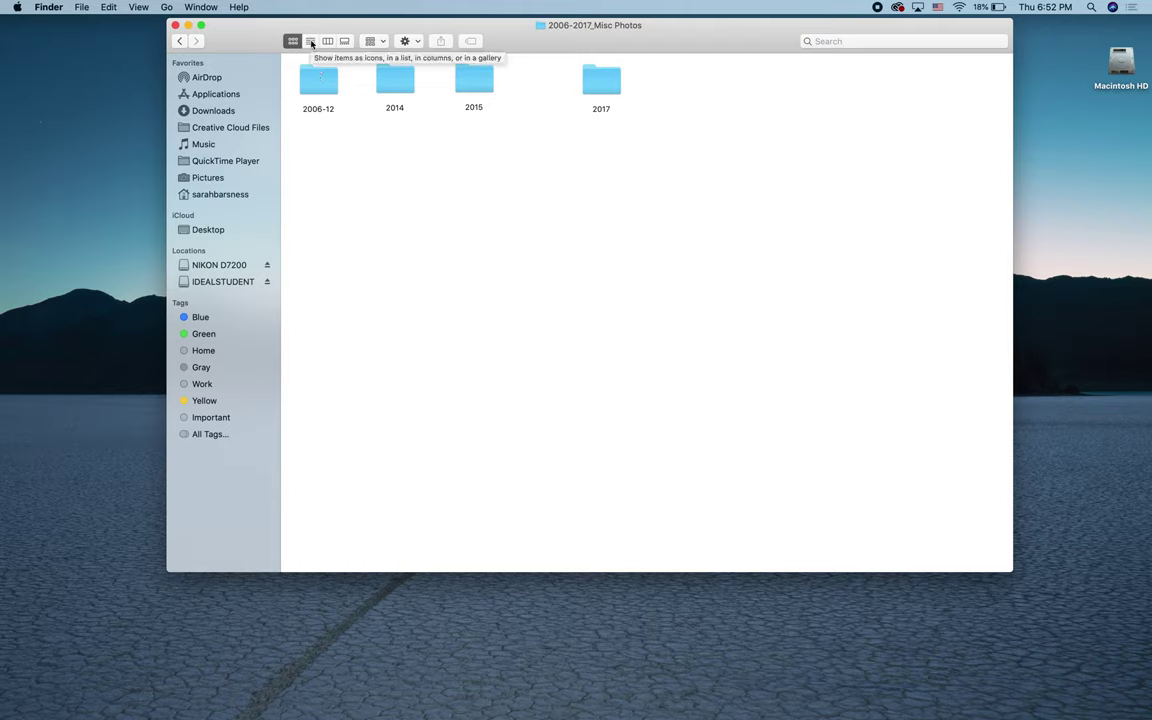
pyautogui.click(181, 44)
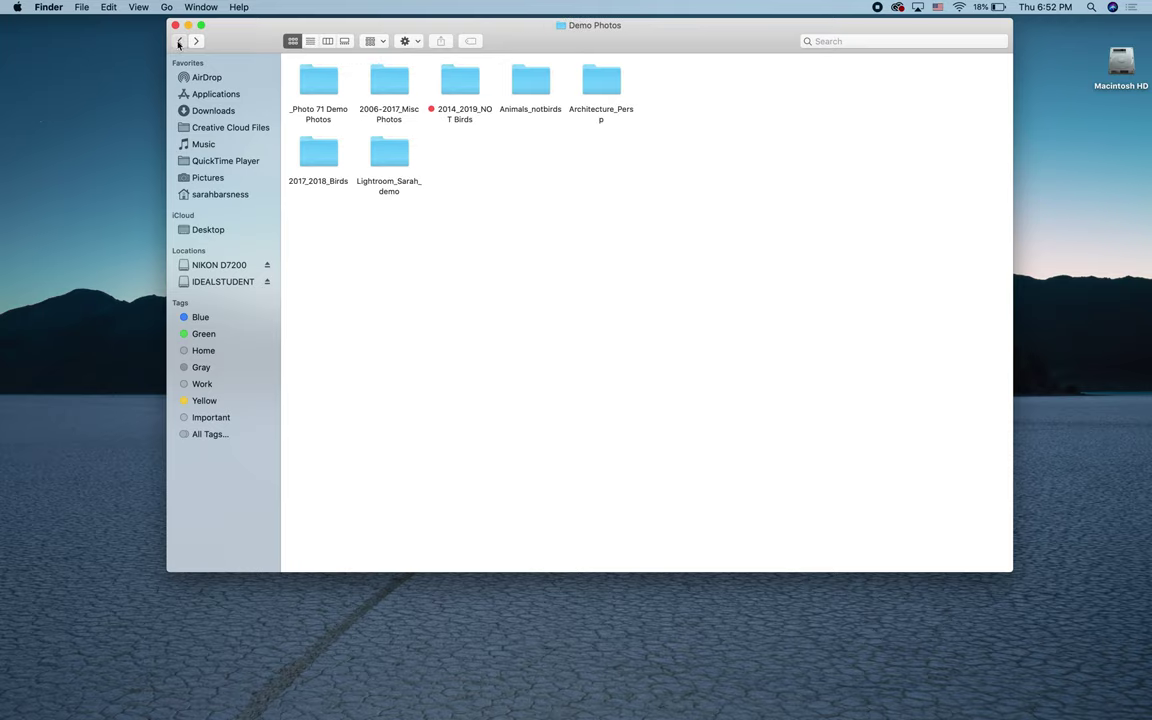
pyautogui.click(178, 44)
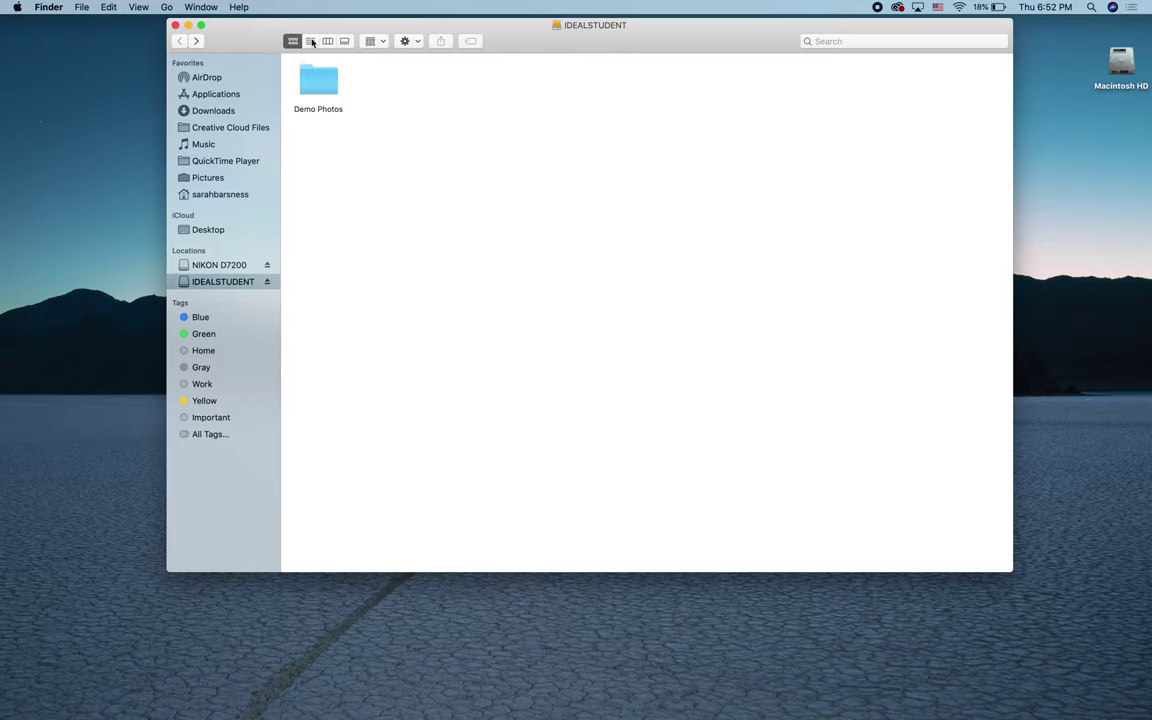
pyautogui.click(311, 41)
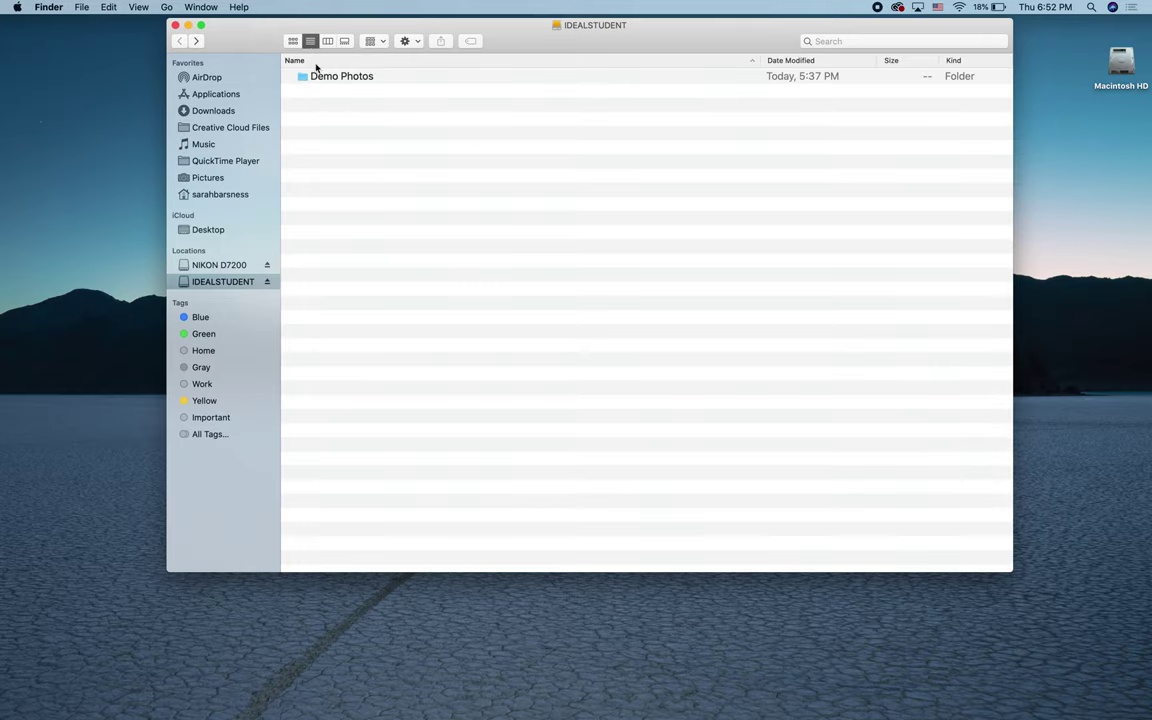
pyautogui.doubleClick(318, 76)
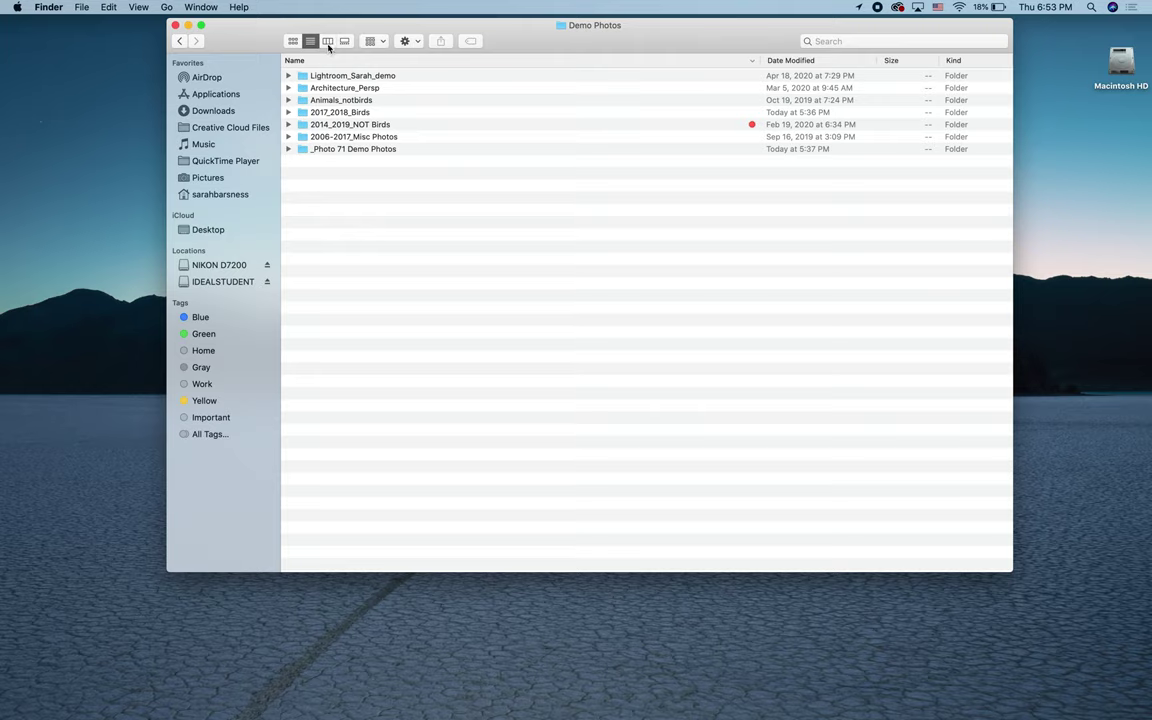
# Step: Switch to column view and browse 2006-2017_Misc Photos down through 2006-12 to 2012_LA, returning to the IDEALSTUDENT top level
pyautogui.click(330, 42)
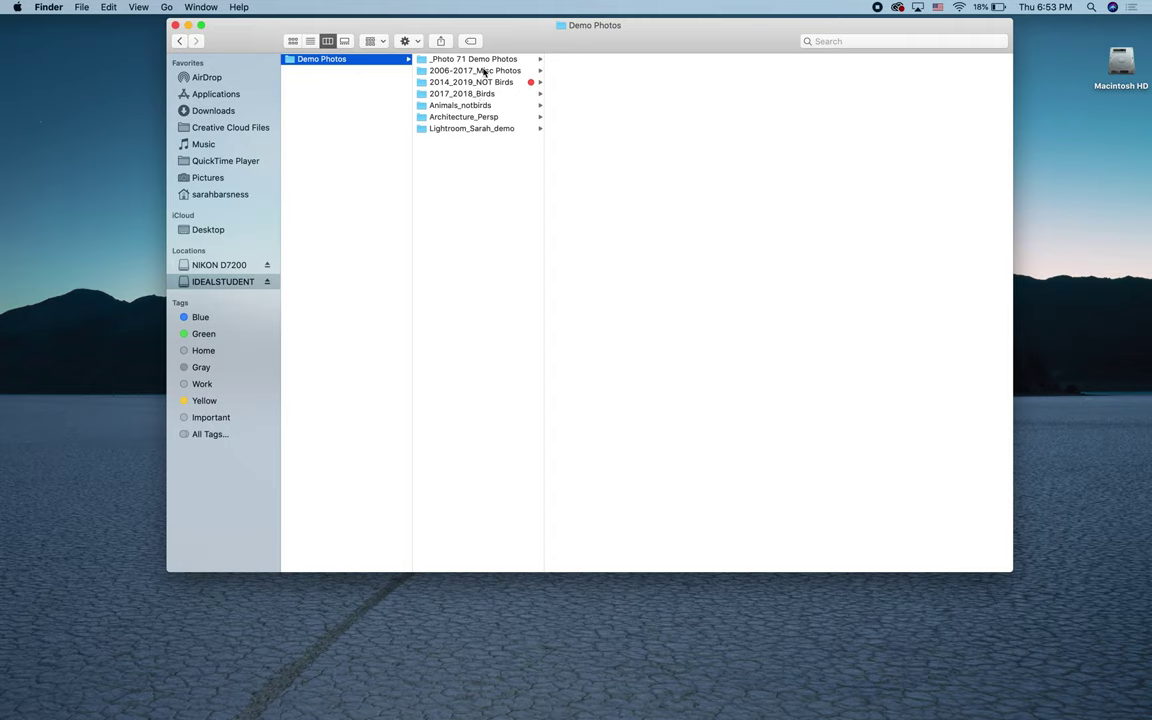
pyautogui.click(485, 72)
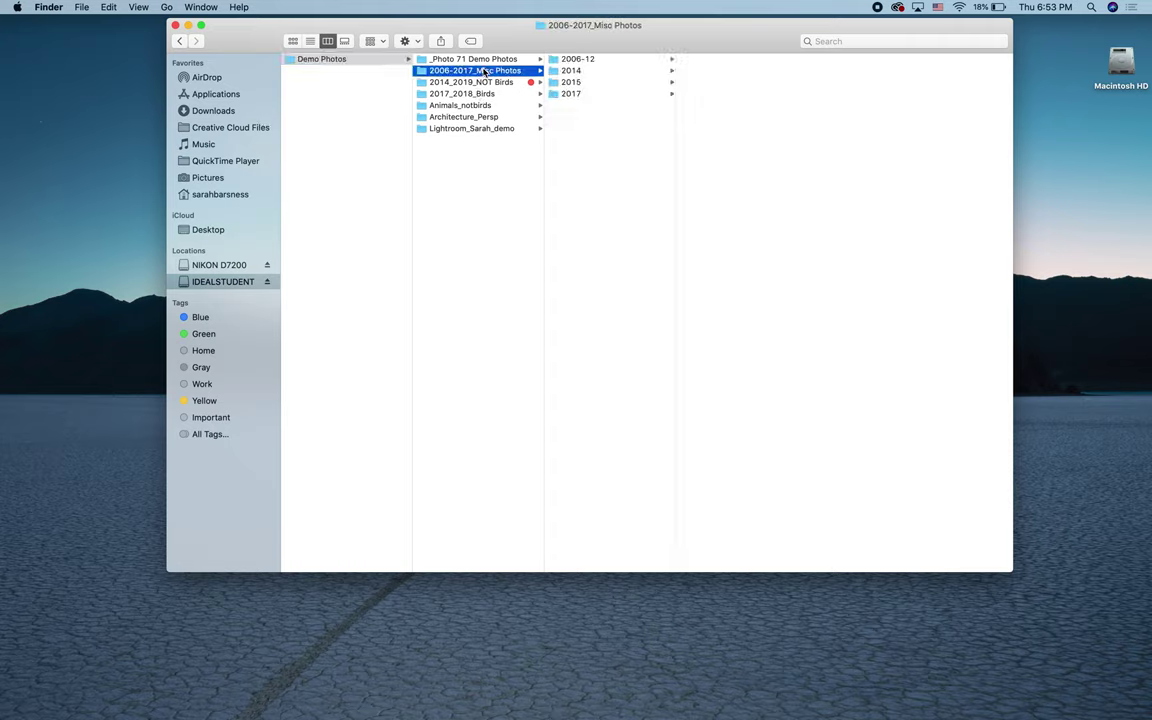
pyautogui.click(598, 61)
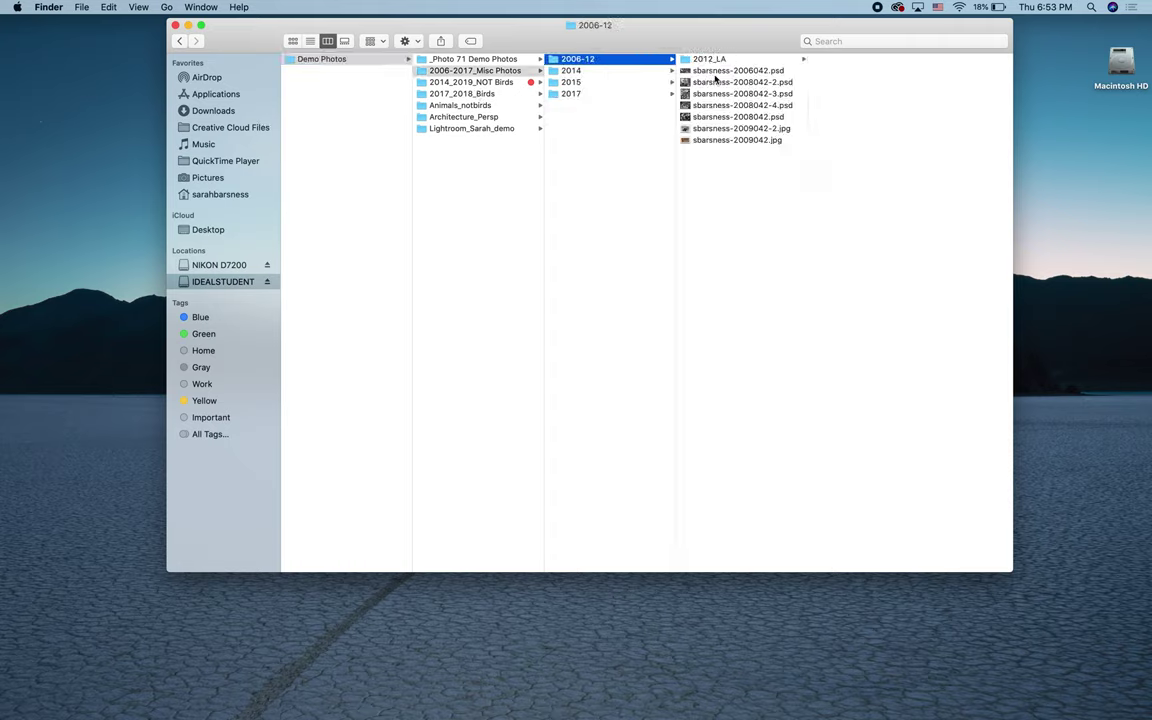
pyautogui.click(741, 62)
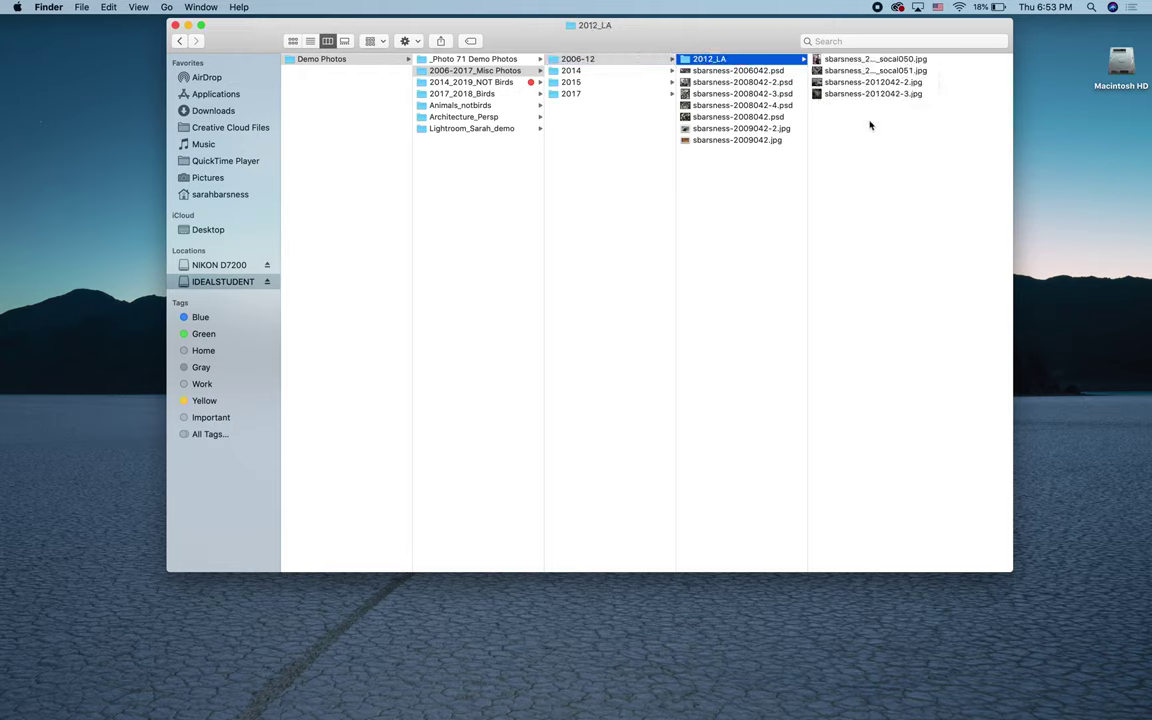
pyautogui.click(342, 136)
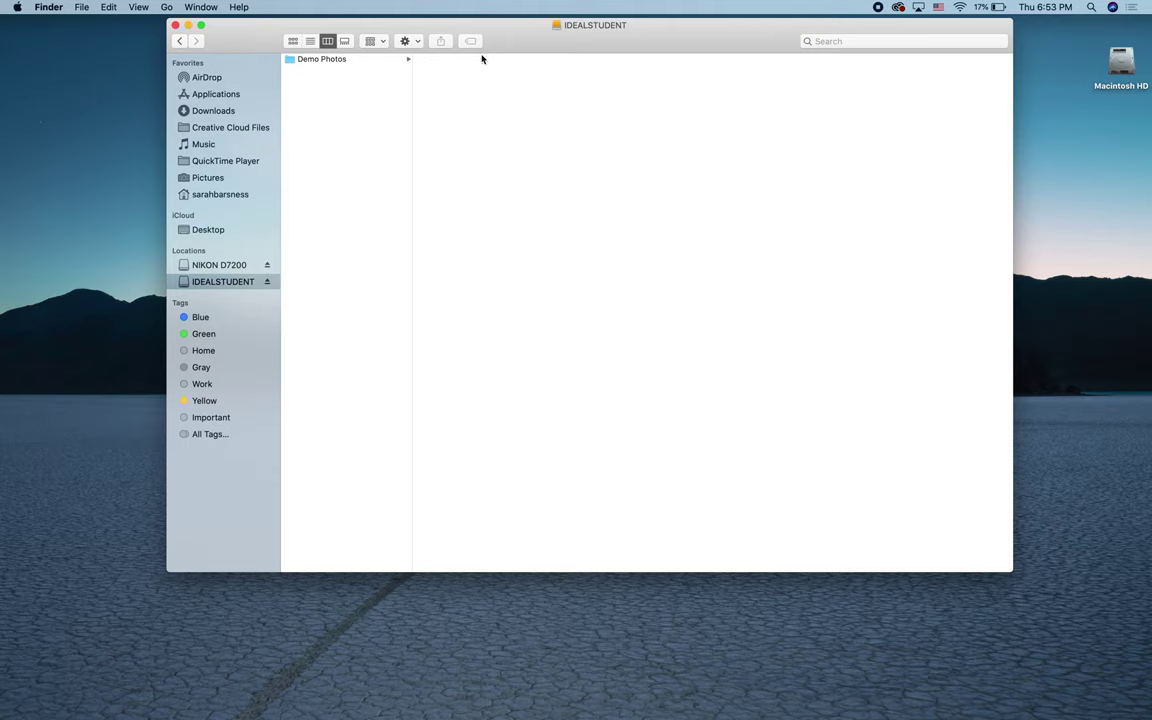
# Step: Create a new folder named All My Photos at the top level of the IDEALSTUDENT drive
pyautogui.moveTo(508, 40)
pyautogui.mouseDown()
pyautogui.moveTo(588, 73)
pyautogui.moveTo(507, 55)
pyautogui.mouseUp()
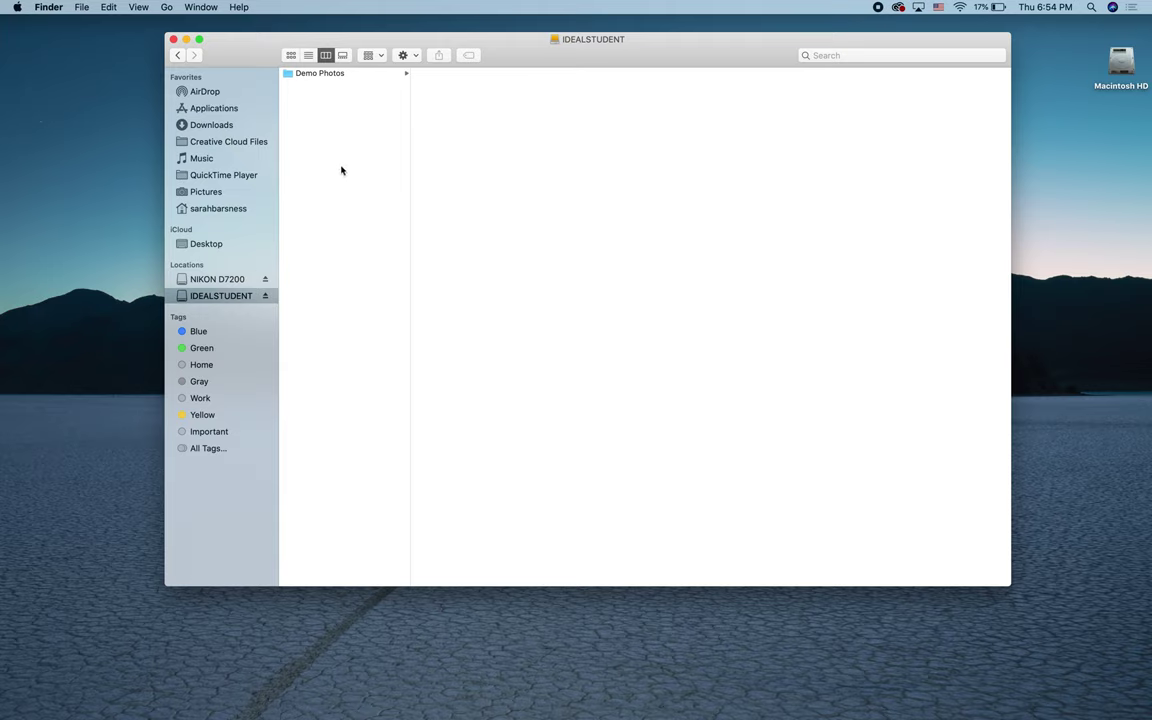
pyautogui.click(81, 9)
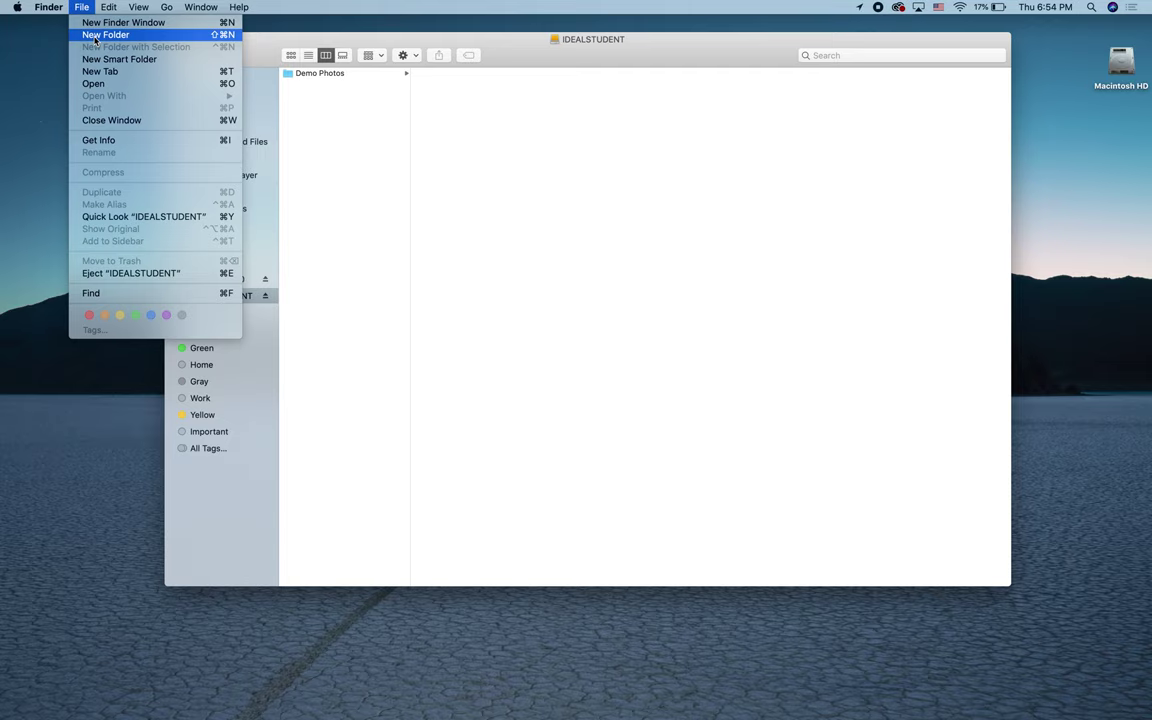
pyautogui.click(95, 36)
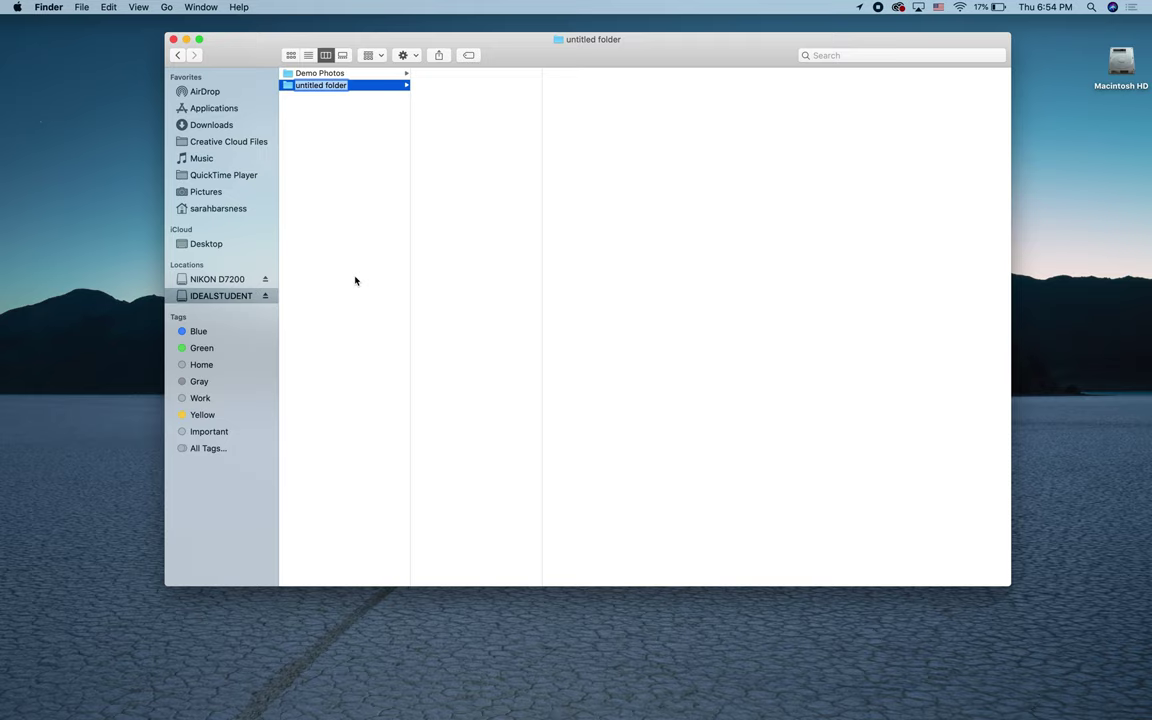
pyautogui.write('All My Photos')
pyautogui.press('Return')
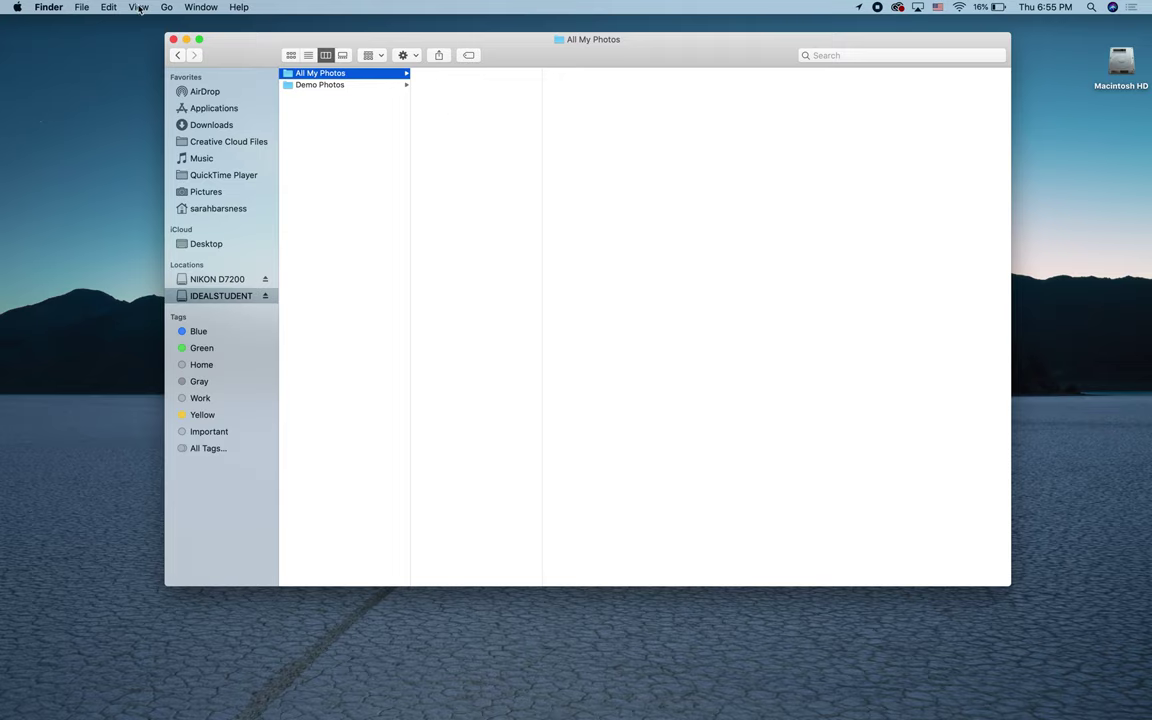
# Step: Create a subfolder named Photo 29 inside the All My Photos folder
pyautogui.click(81, 7)
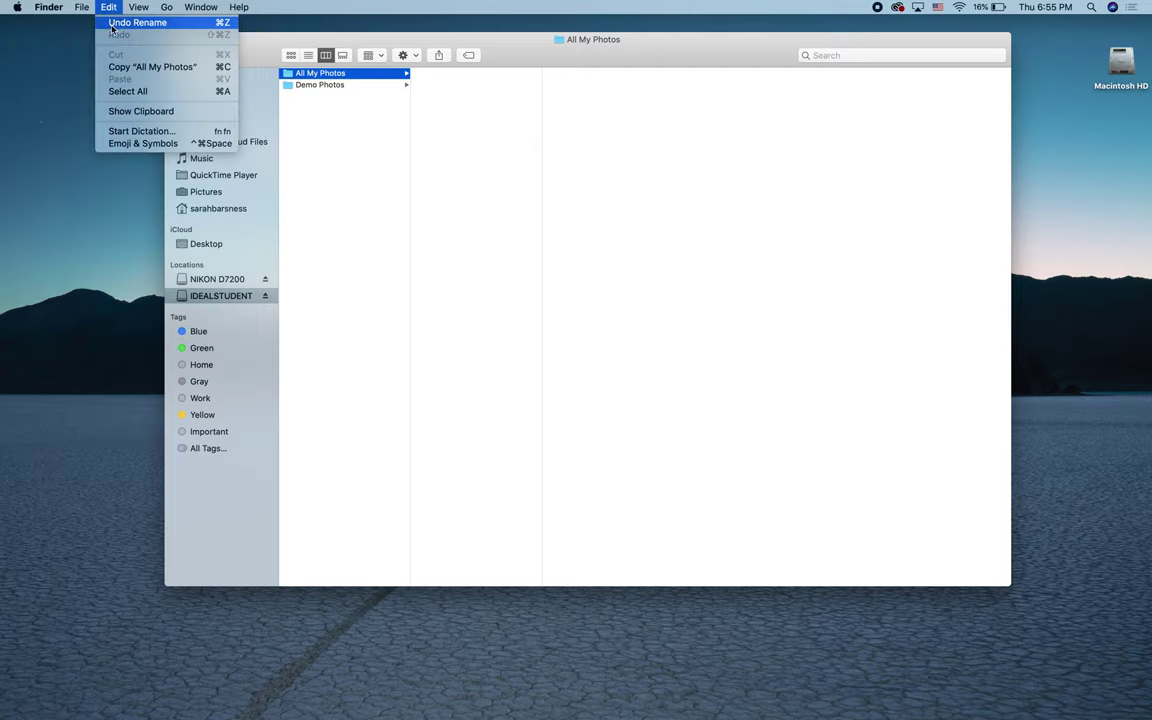
pyautogui.click(96, 35)
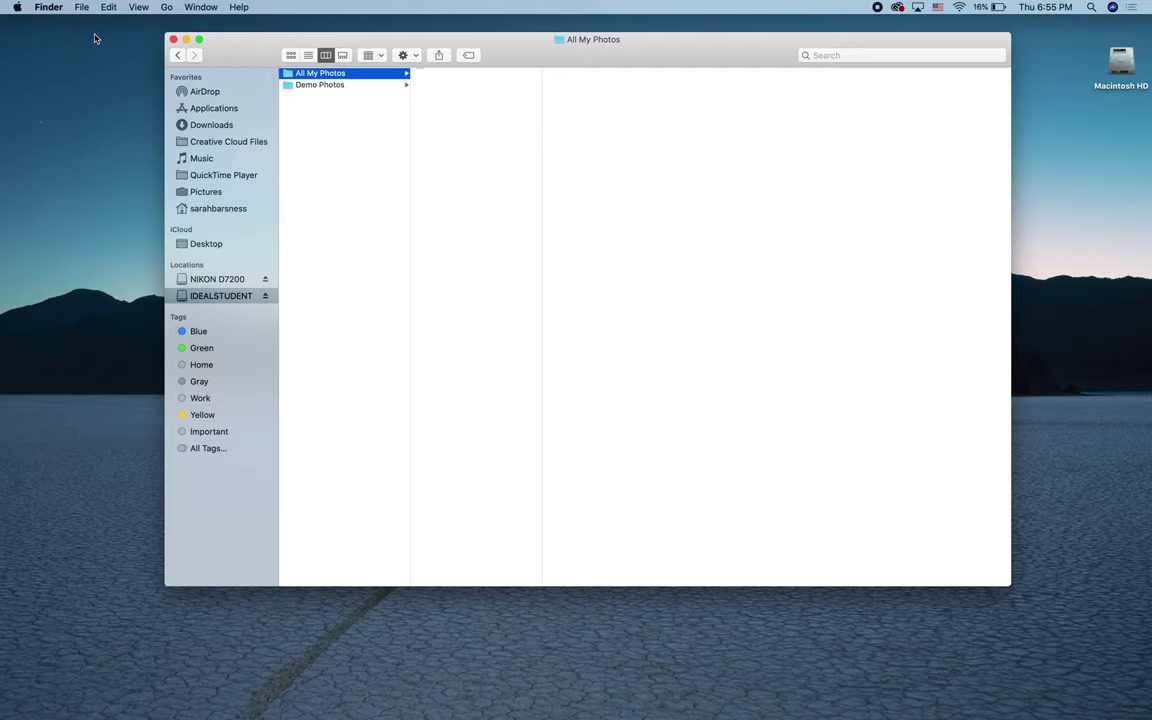
pyautogui.write('Photo 29')
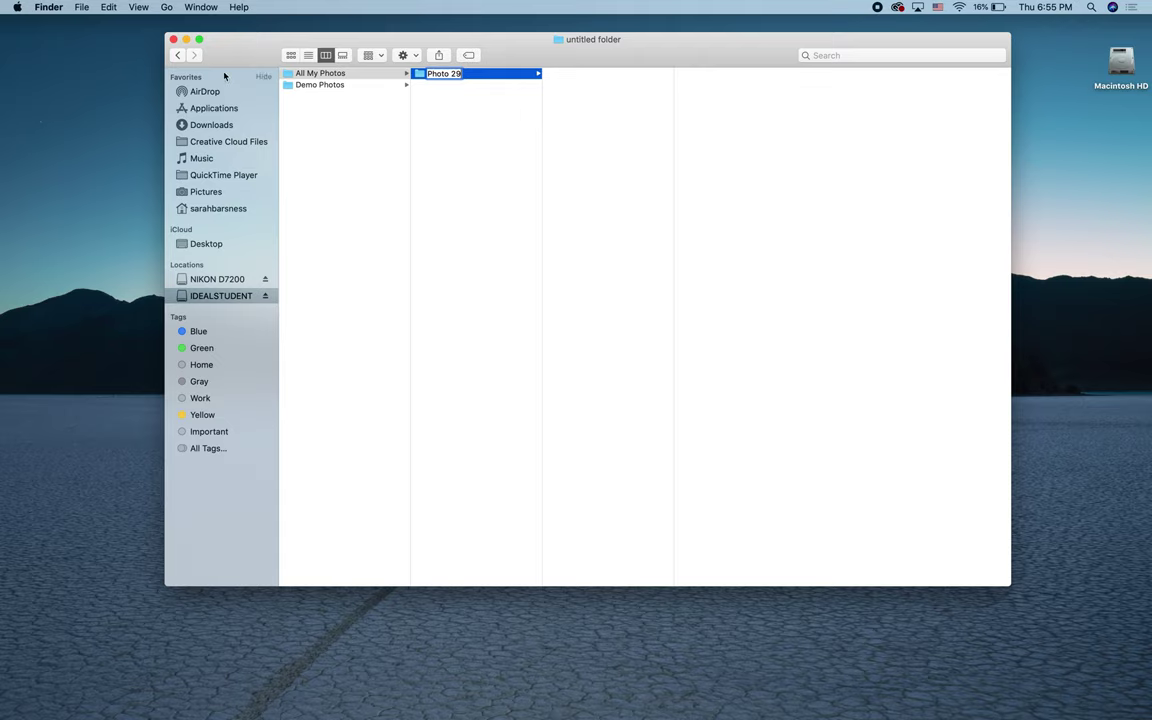
pyautogui.click(323, 74)
pyautogui.click(327, 74)
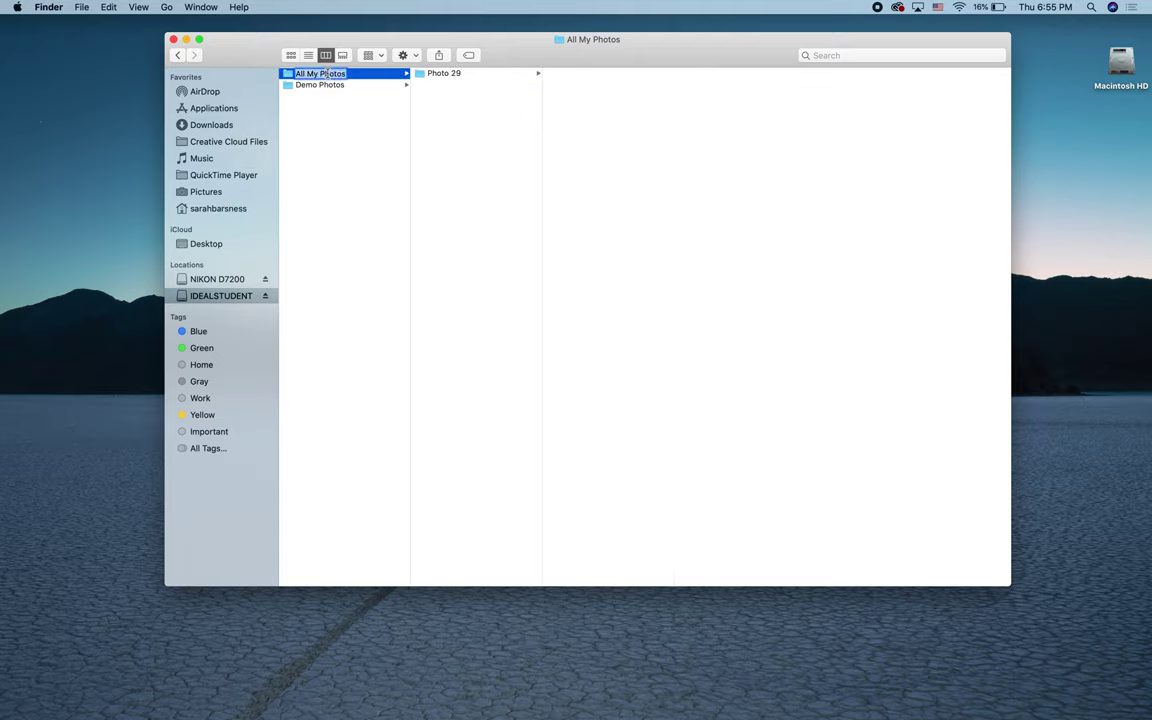
# Step: Create an untitled folder inside Photo 29 and move it up one level into All My Photos
pyautogui.click(478, 75)
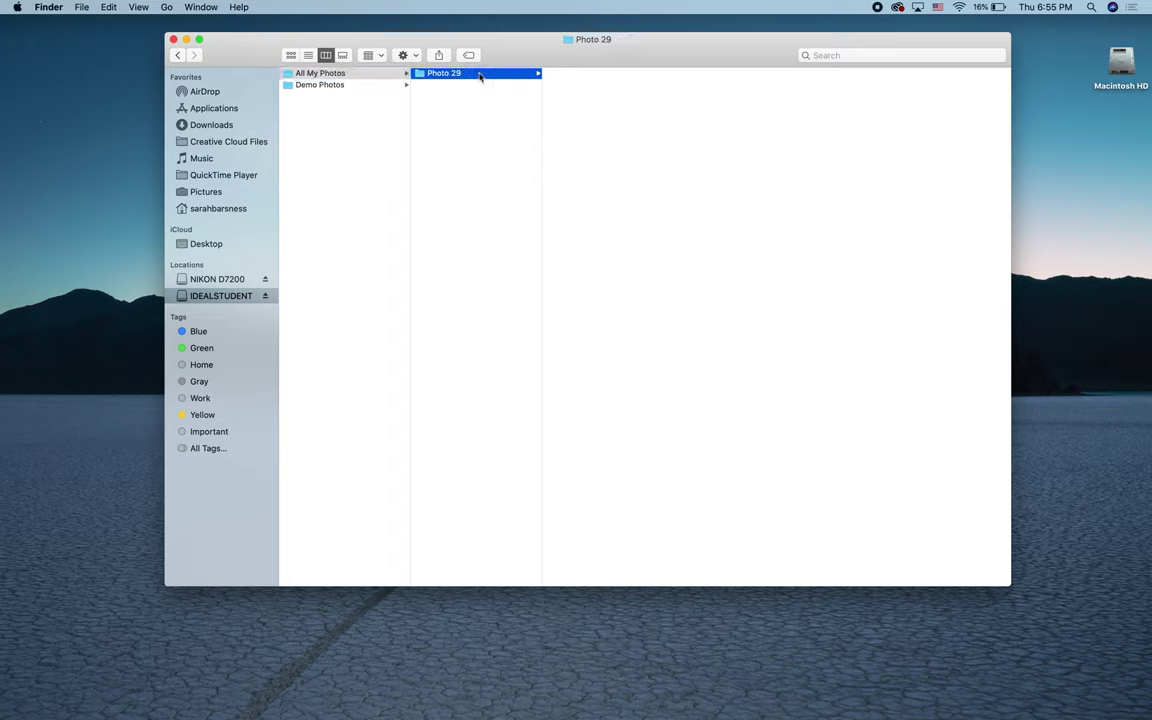
pyautogui.click(82, 8)
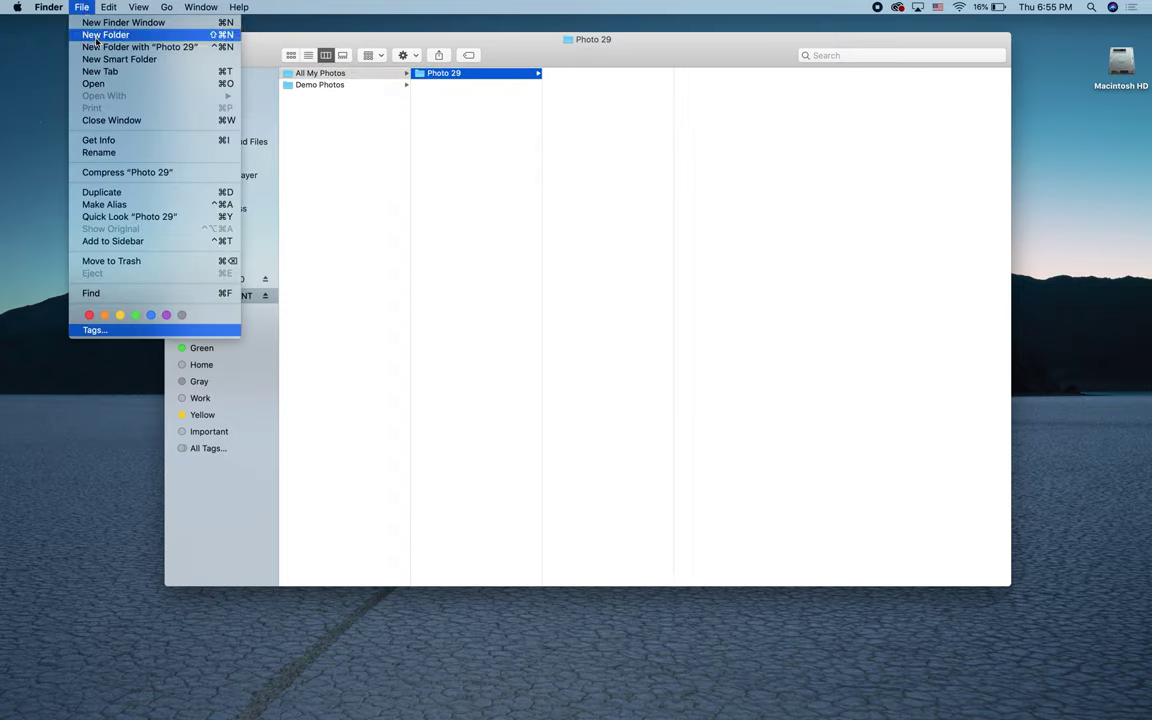
pyautogui.click(97, 35)
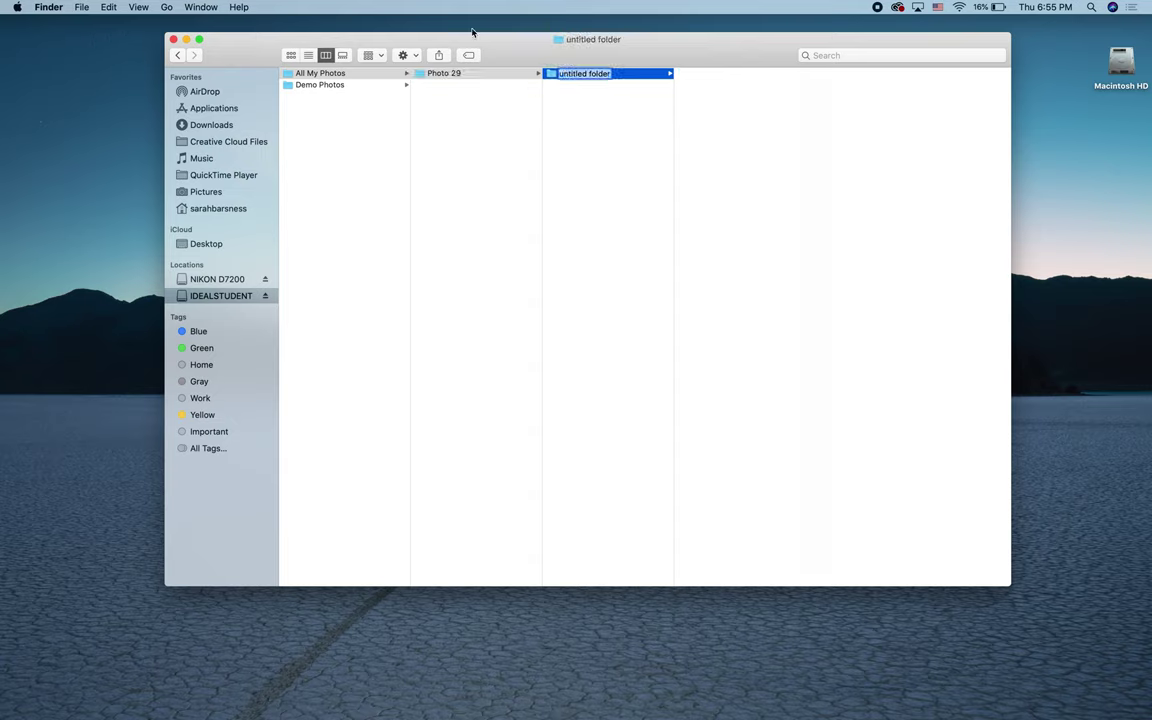
pyautogui.moveTo(549, 73); pyautogui.dragTo(438, 139)
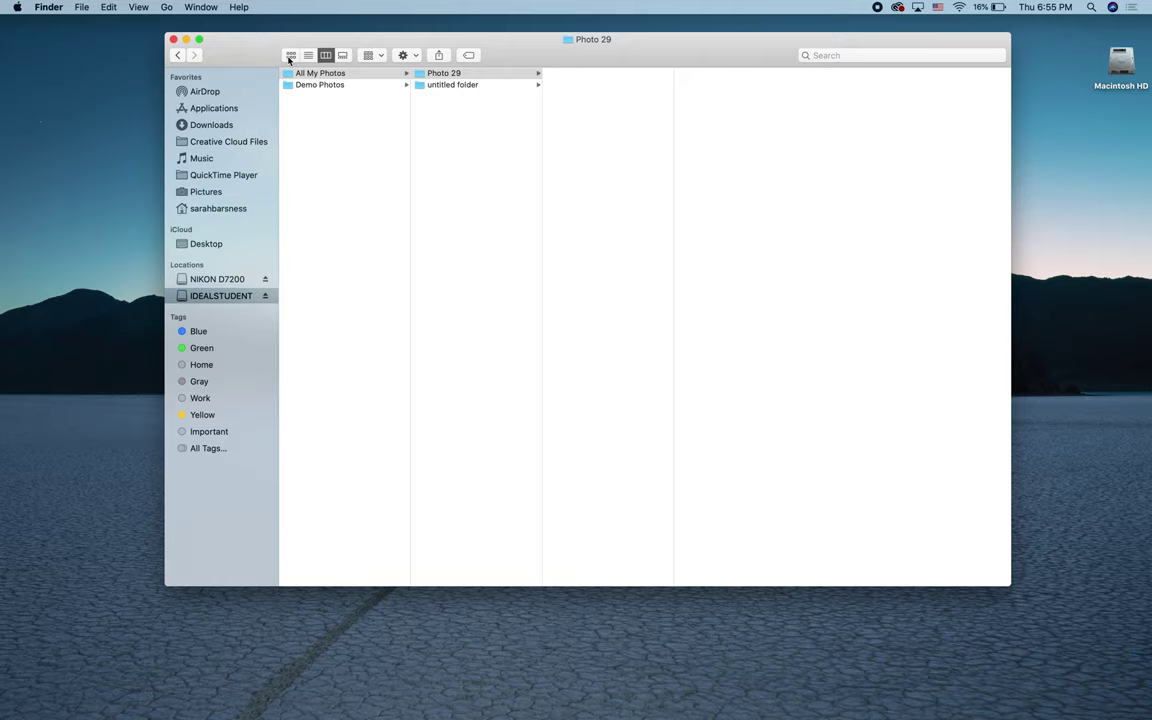
# Step: Rename the untitled folder inside All My Photos as Everything Else
pyautogui.click(307, 73)
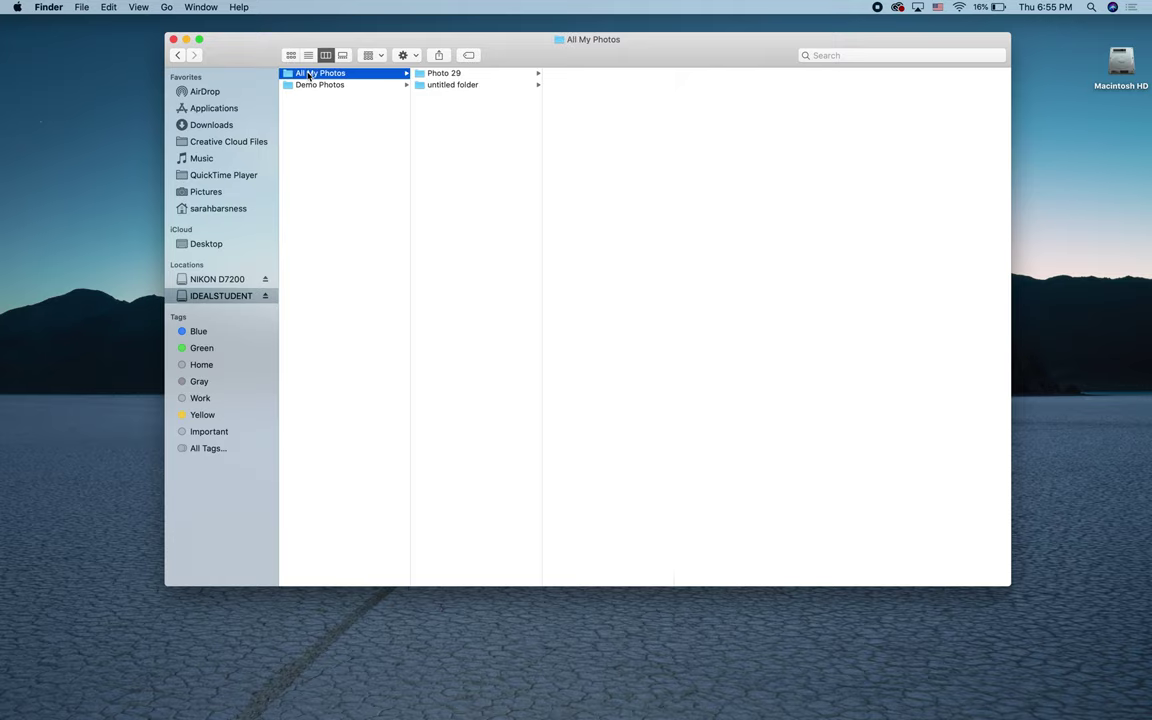
pyautogui.click(465, 85)
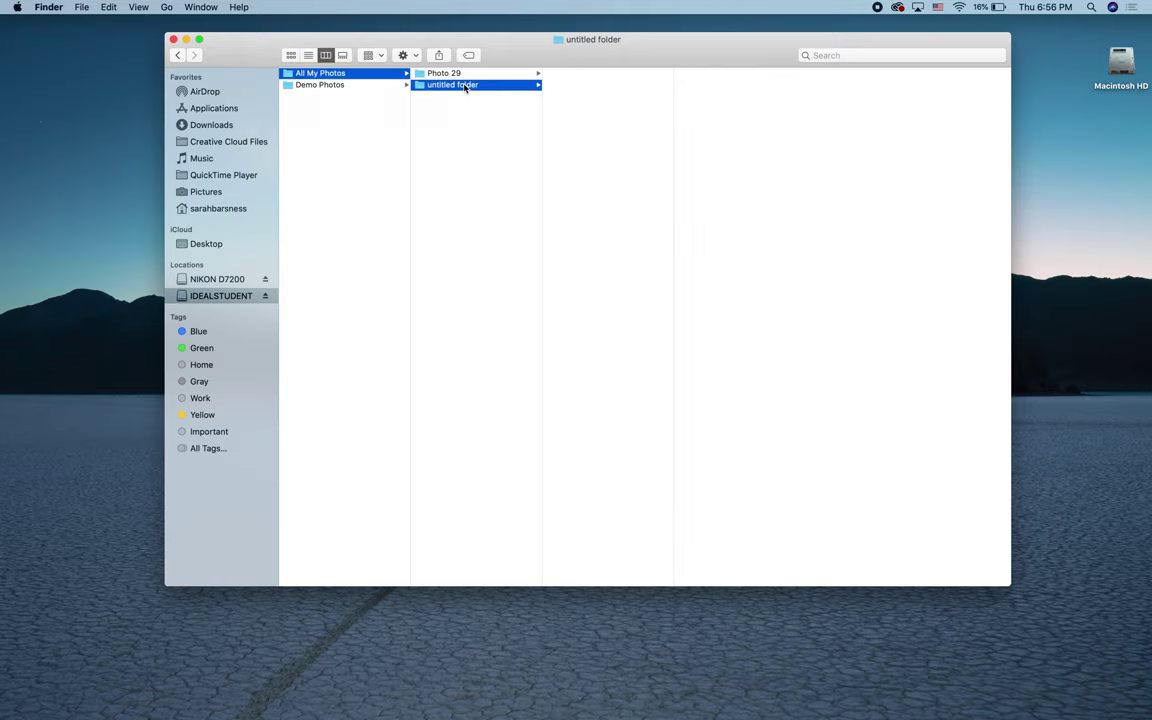
pyautogui.click(465, 85)
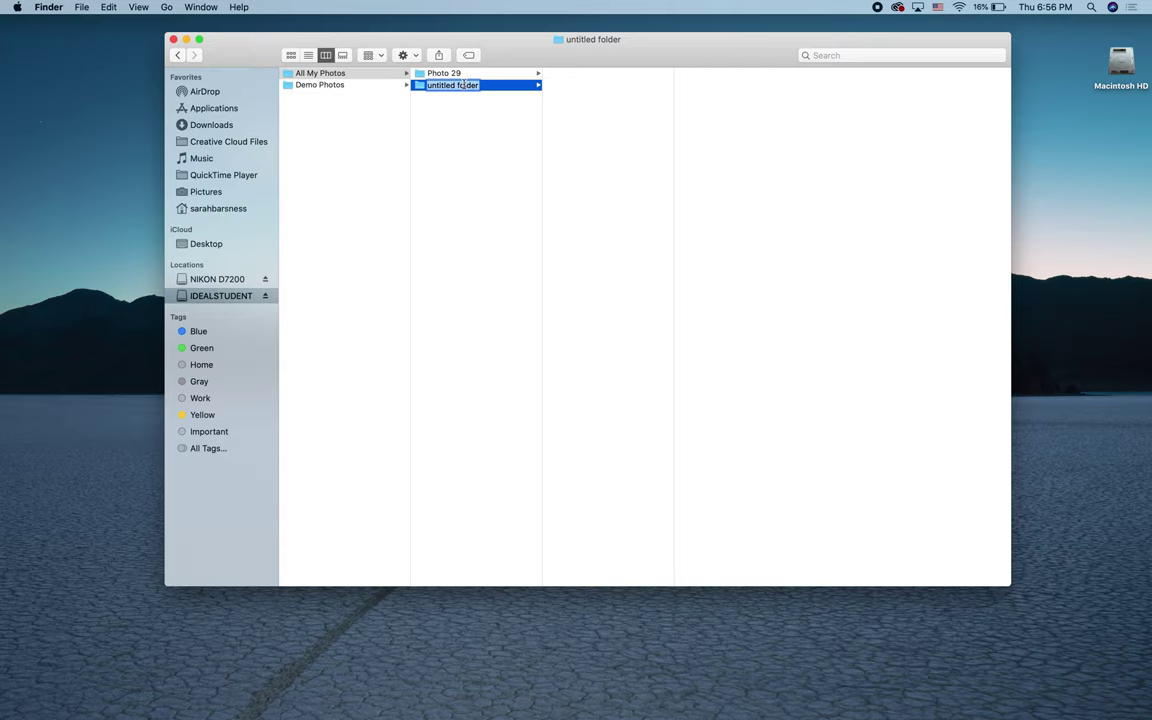
pyautogui.write('Evert')
pyautogui.press('BackSpace')
pyautogui.write('ything Else')
pyautogui.press('Return')
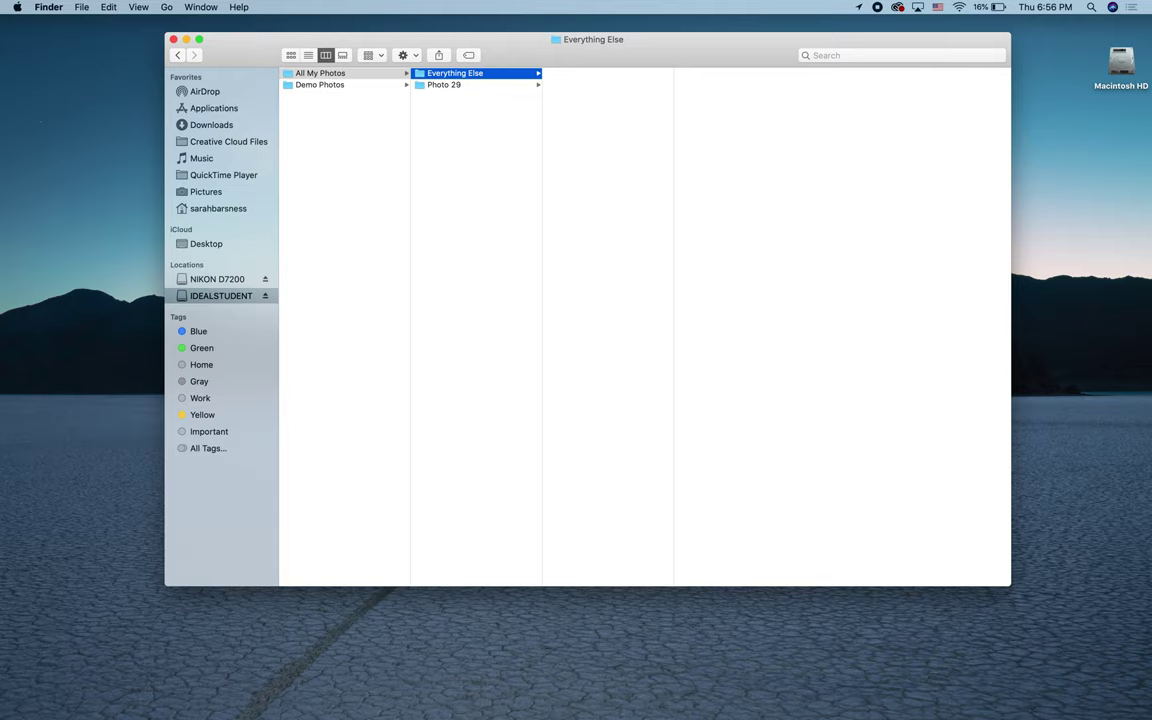
# Step: Add the prefix 2_ to the Everything Else folder's name, making it 2_Everything Else
pyautogui.rightClick(439, 75)
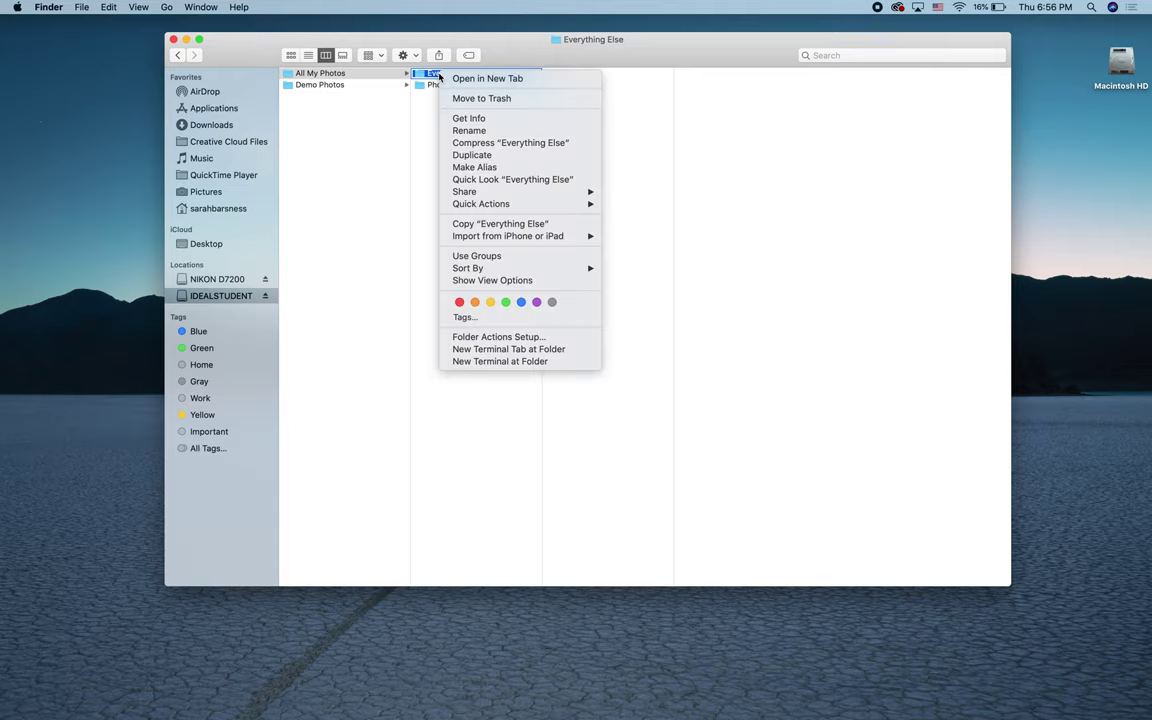
pyautogui.click(430, 75)
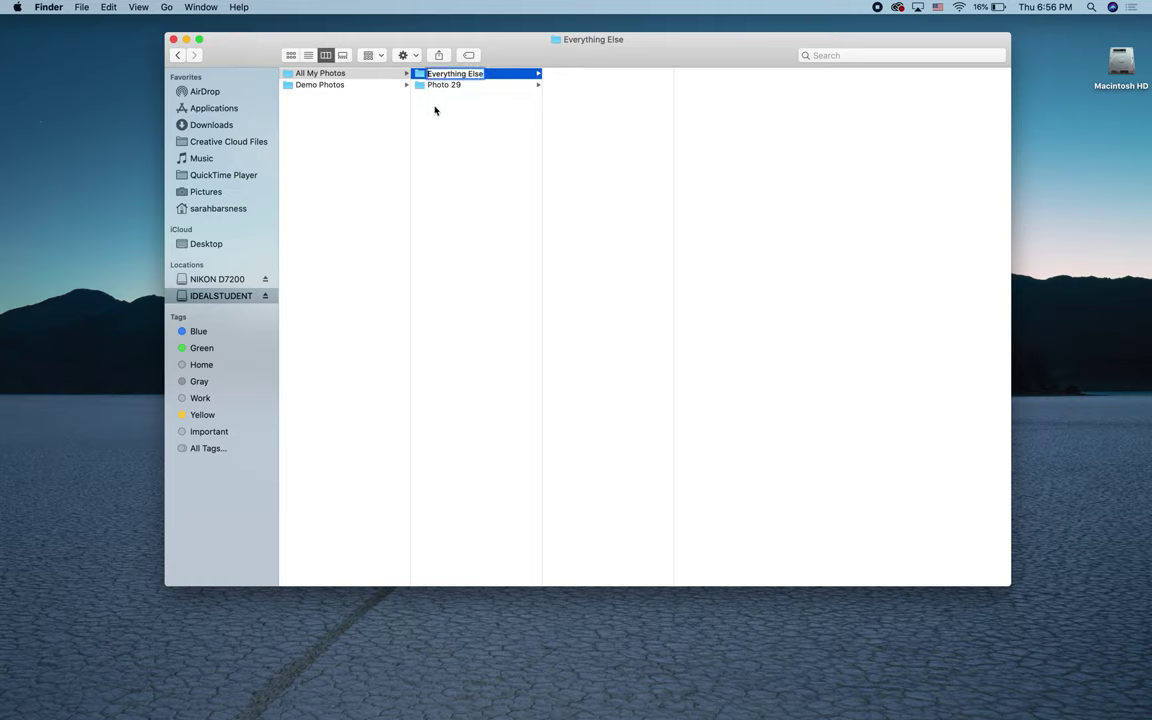
pyautogui.press('Left')
pyautogui.write('2_')
pyautogui.press('Return')
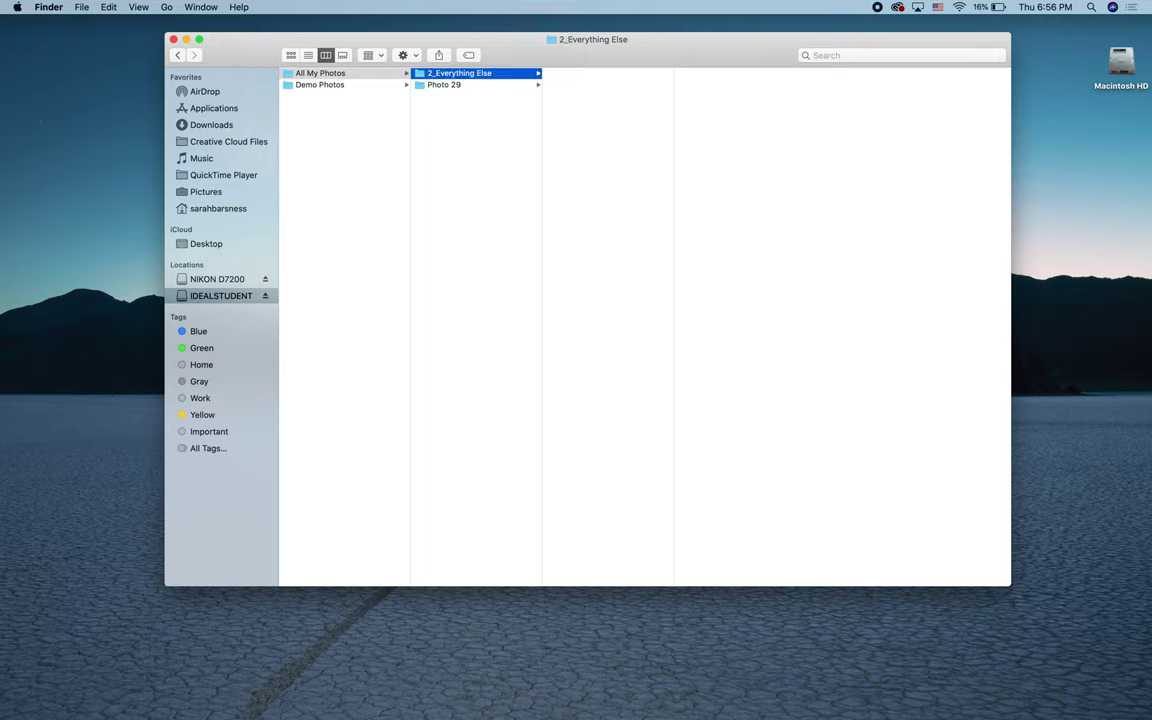
# Step: Add the prefix 1_ to the Photo 29 folder's name, making it 1_Photo 29
pyautogui.click(450, 86)
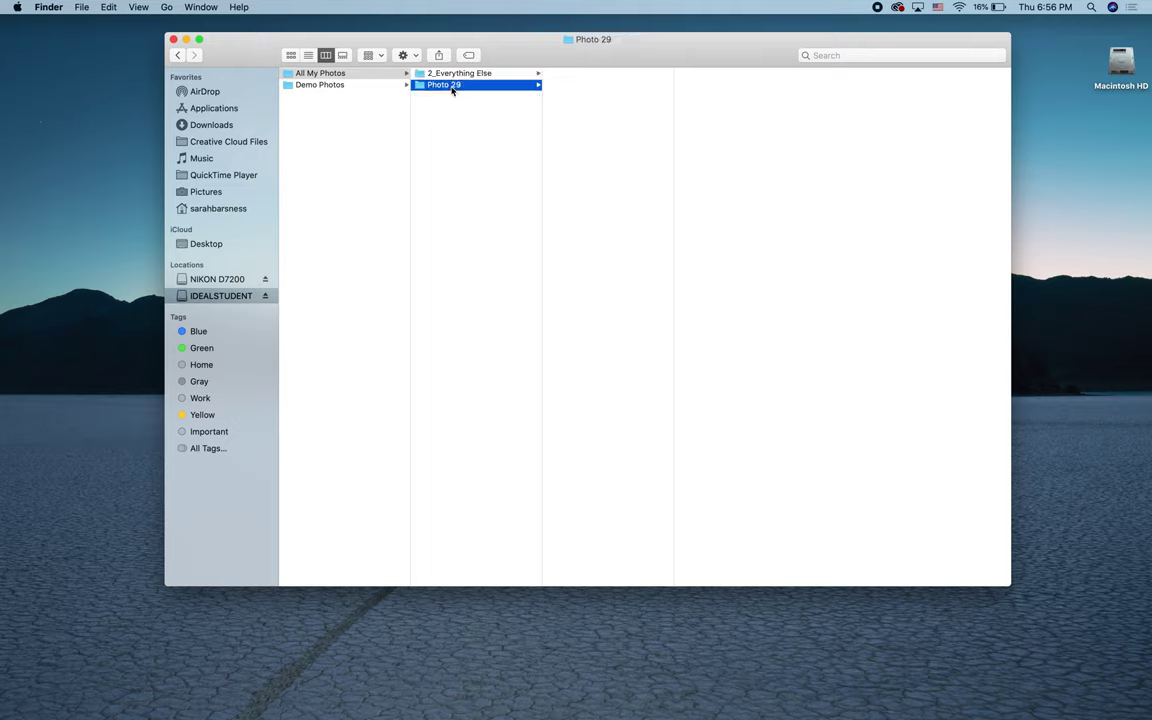
pyautogui.click(432, 86)
pyautogui.press('Left')
pyautogui.write('1_')
pyautogui.press('Return')
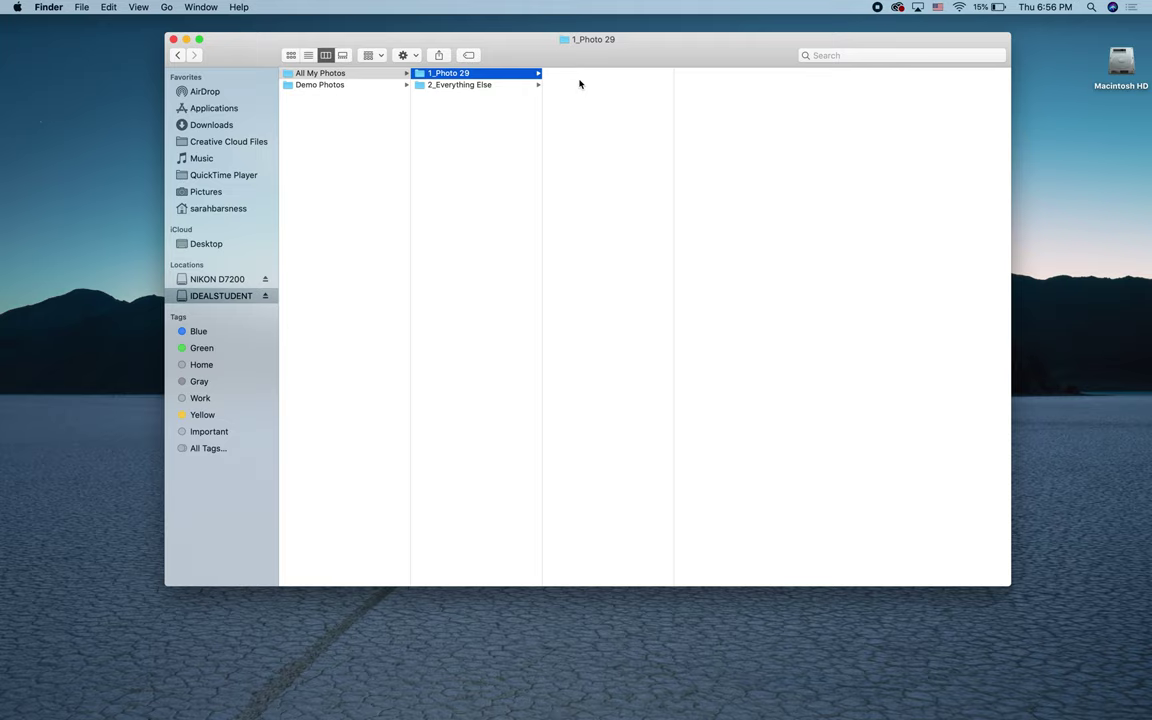
# Step: Create a subfolder named A_20 Photos inside the 1_Photo 29 folder
pyautogui.click(80, 8)
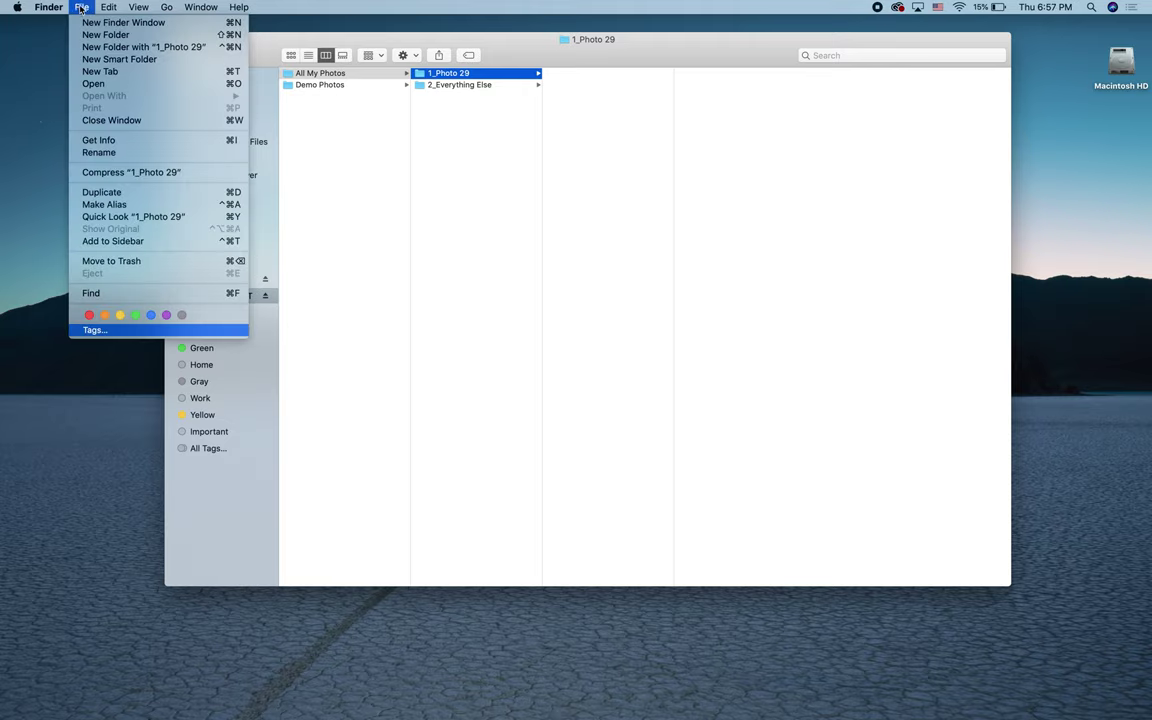
pyautogui.click(106, 35)
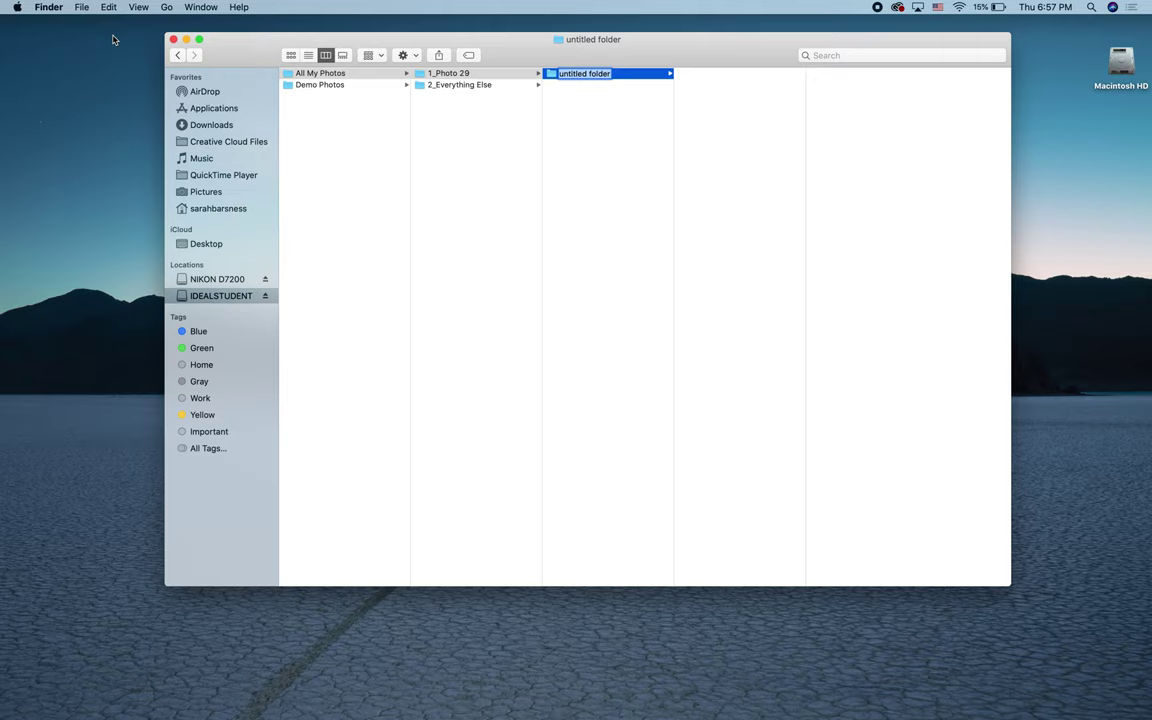
pyautogui.write('1')
pyautogui.press('BackSpace')
pyautogui.press('BackSpace')
pyautogui.write('A')
pyautogui.write(' 20Ph')
pyautogui.press('BackSpace')
pyautogui.press('BackSpace')
pyautogui.write('Photos')
pyautogui.click(631, 114)
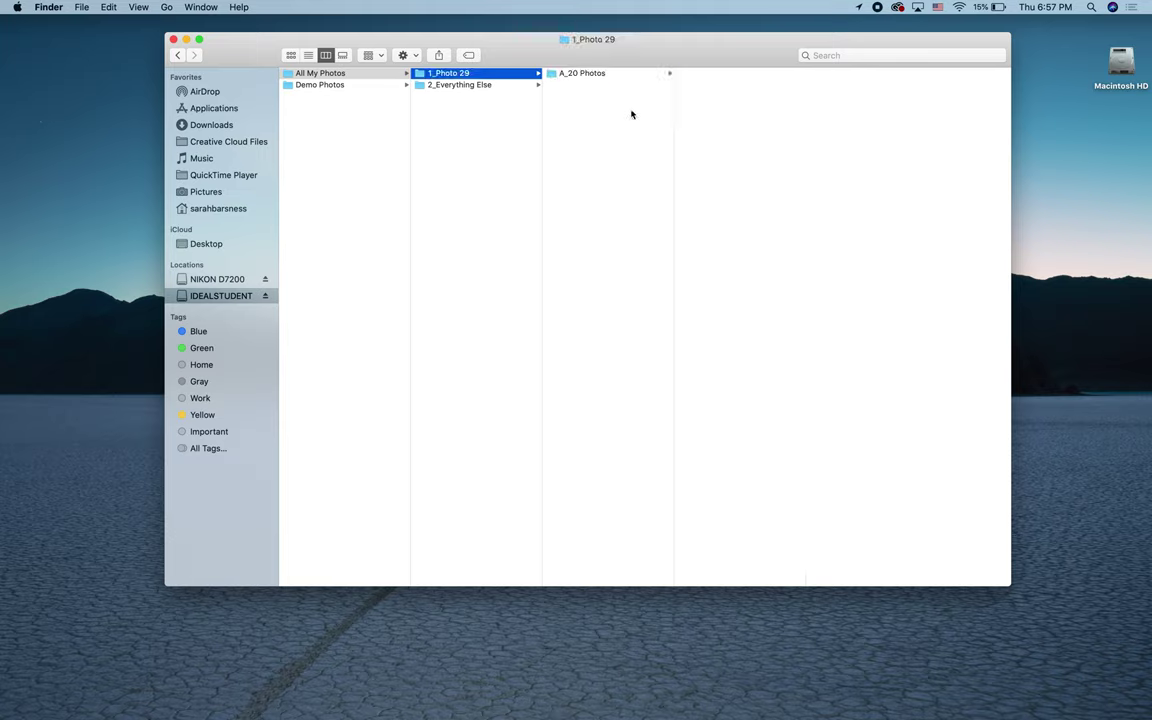
# Step: Create a second subfolder named B_Three Ways inside the 1_Photo 29 folder
pyautogui.click(607, 74)
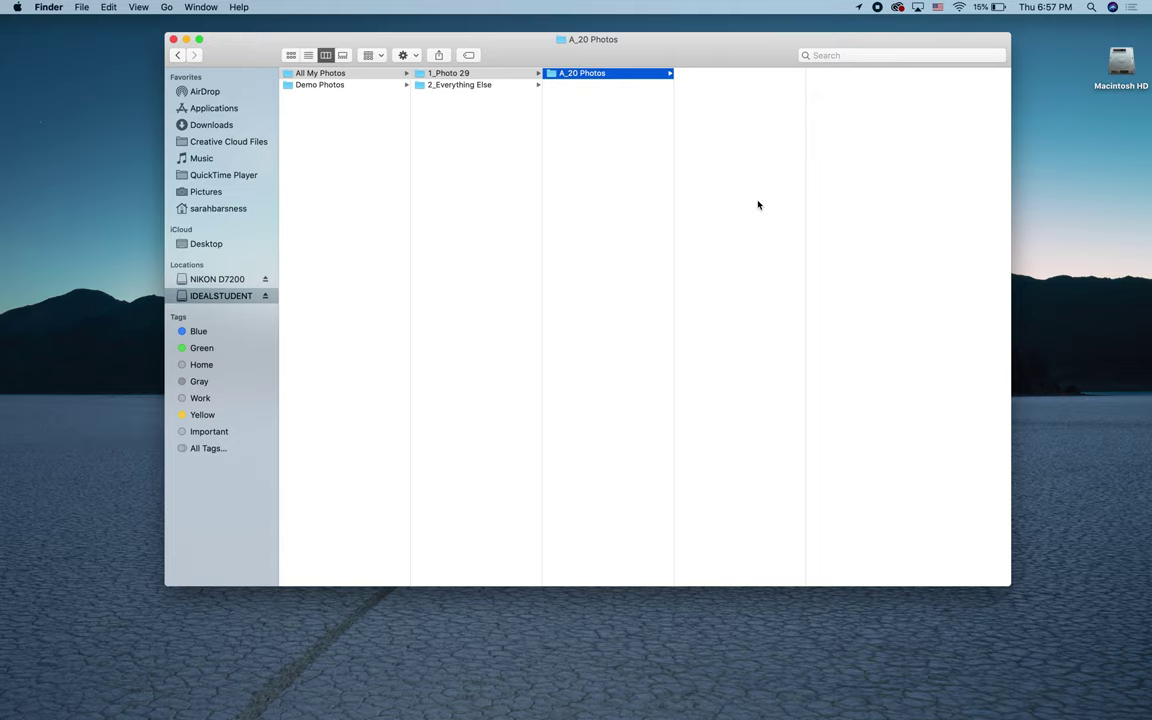
pyautogui.click(460, 74)
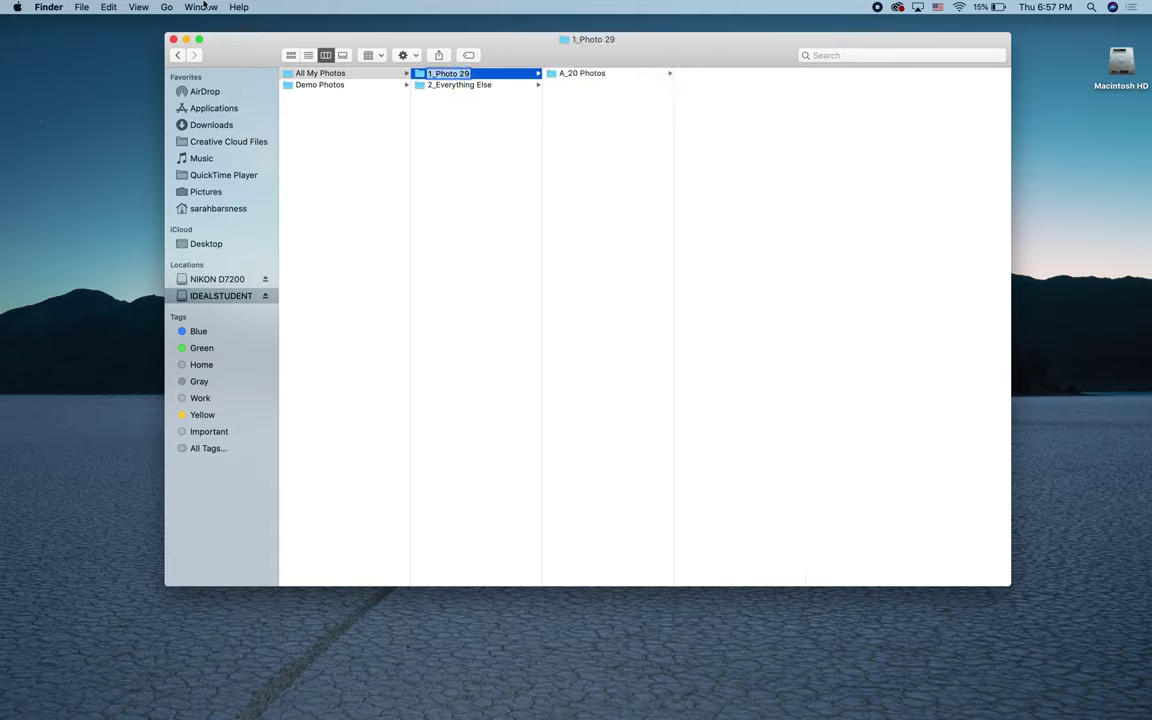
pyautogui.click(81, 7)
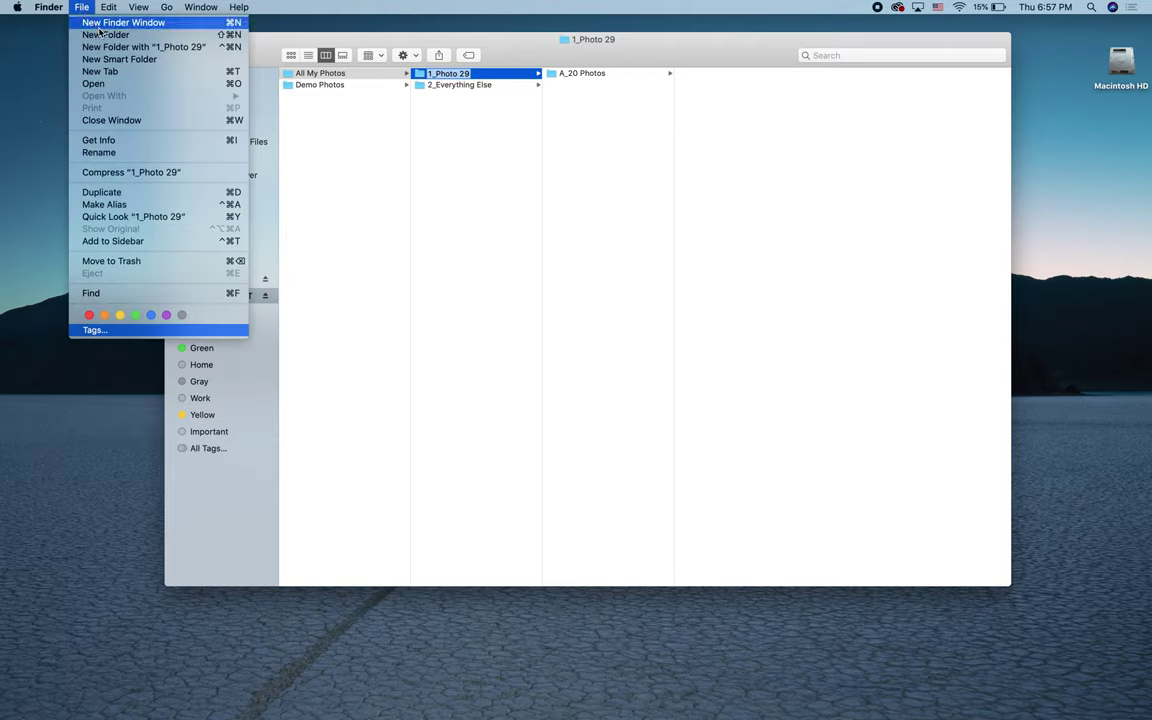
pyautogui.click(101, 35)
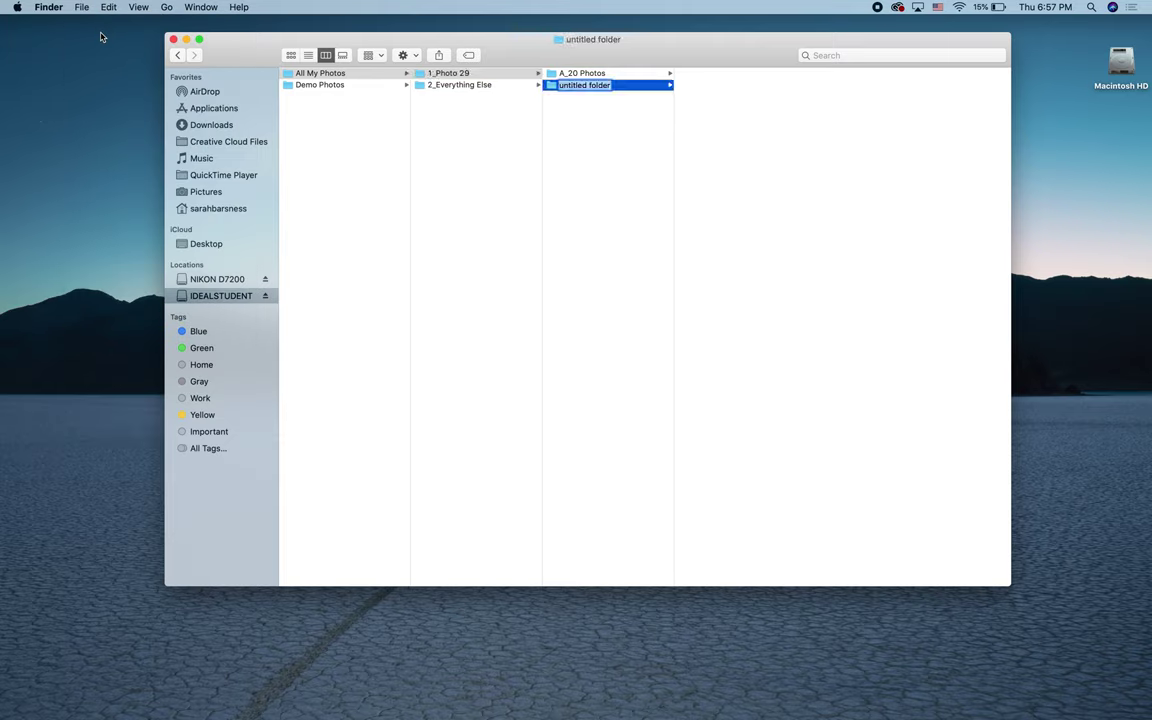
pyautogui.write('B')
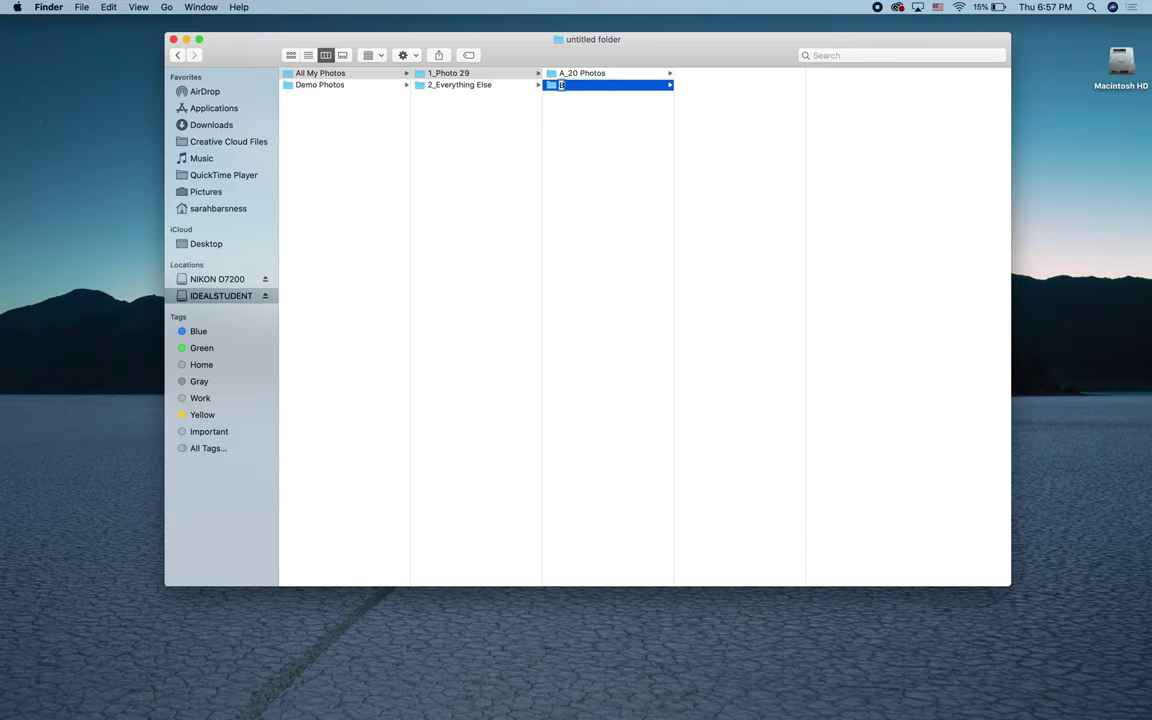
pyautogui.write('_Three Ways')
pyautogui.press('Return')
# Step: Create a third subfolder named c_Abstraction inside the 1_Photo 29 folder
pyautogui.click(440, 74)
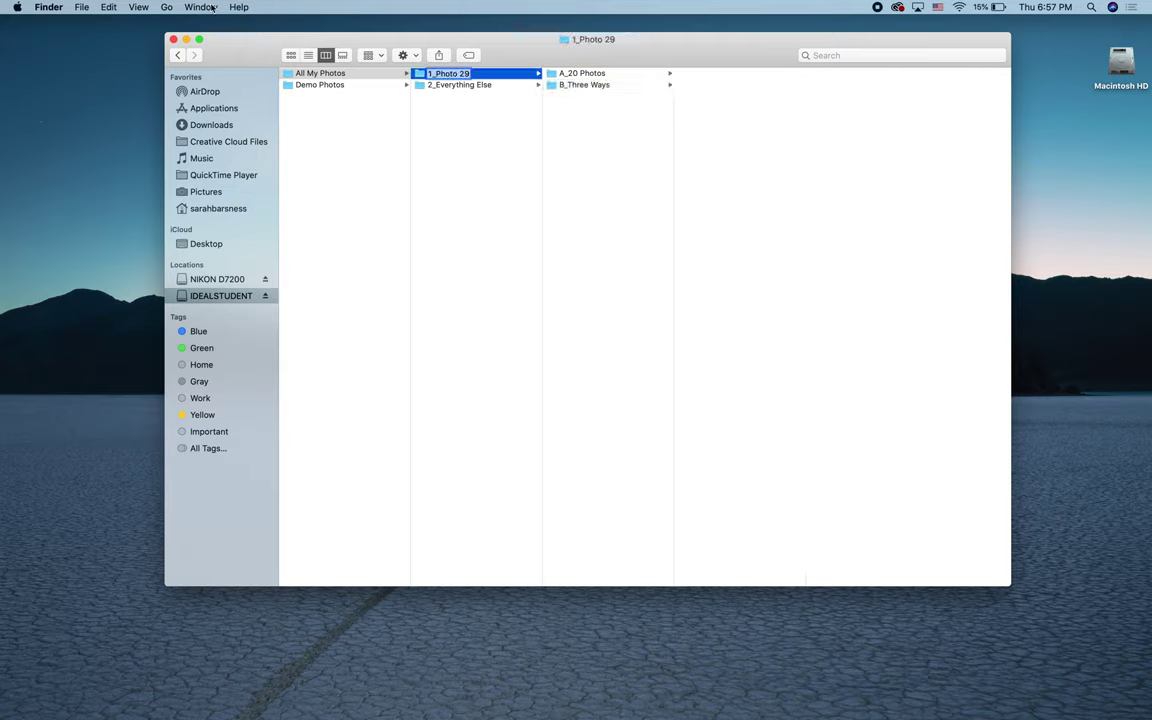
pyautogui.click(81, 7)
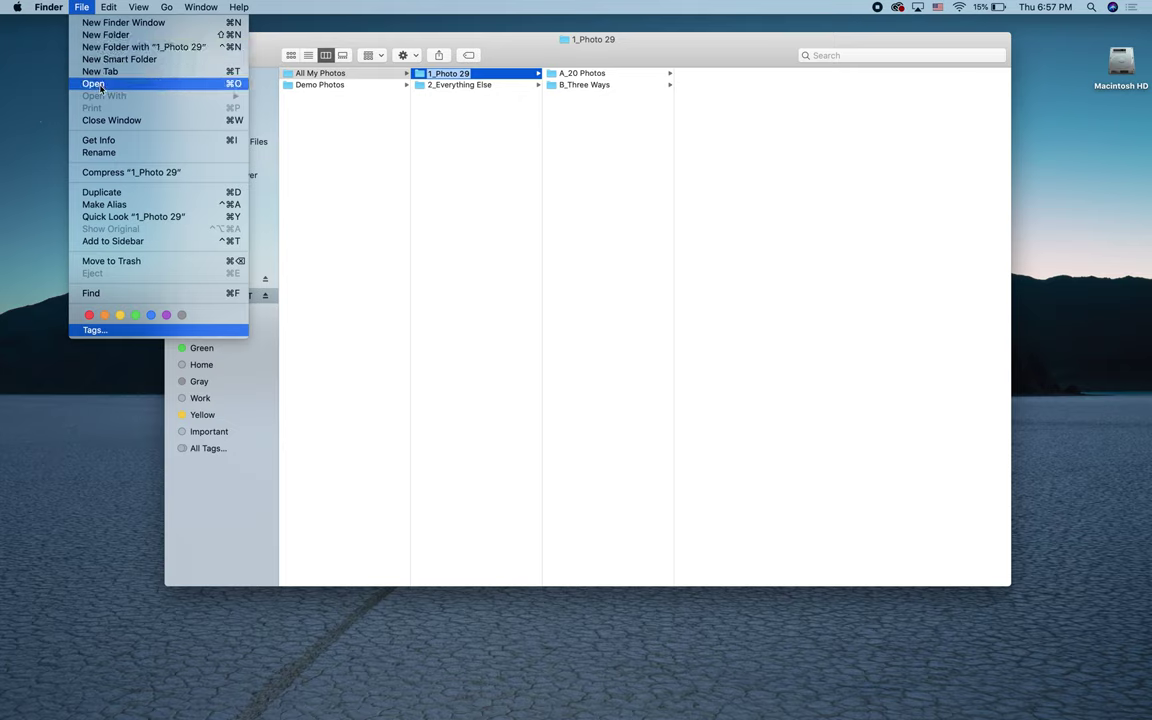
pyautogui.click(101, 36)
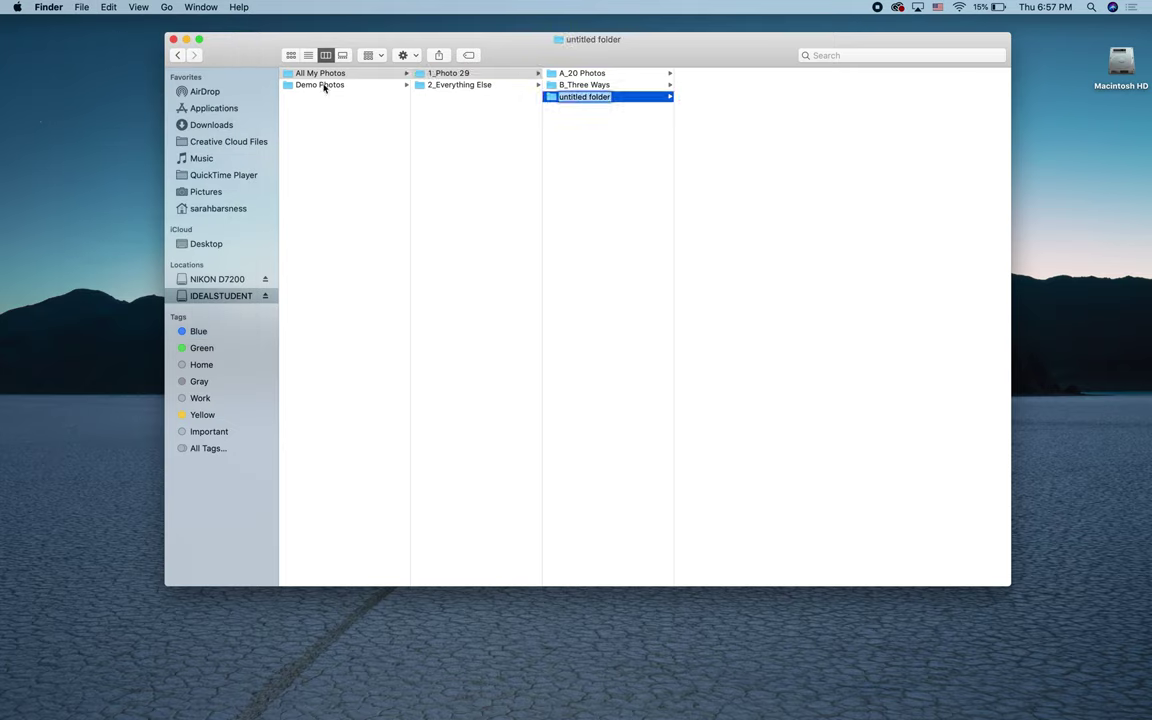
pyautogui.write('C_Abstraction')
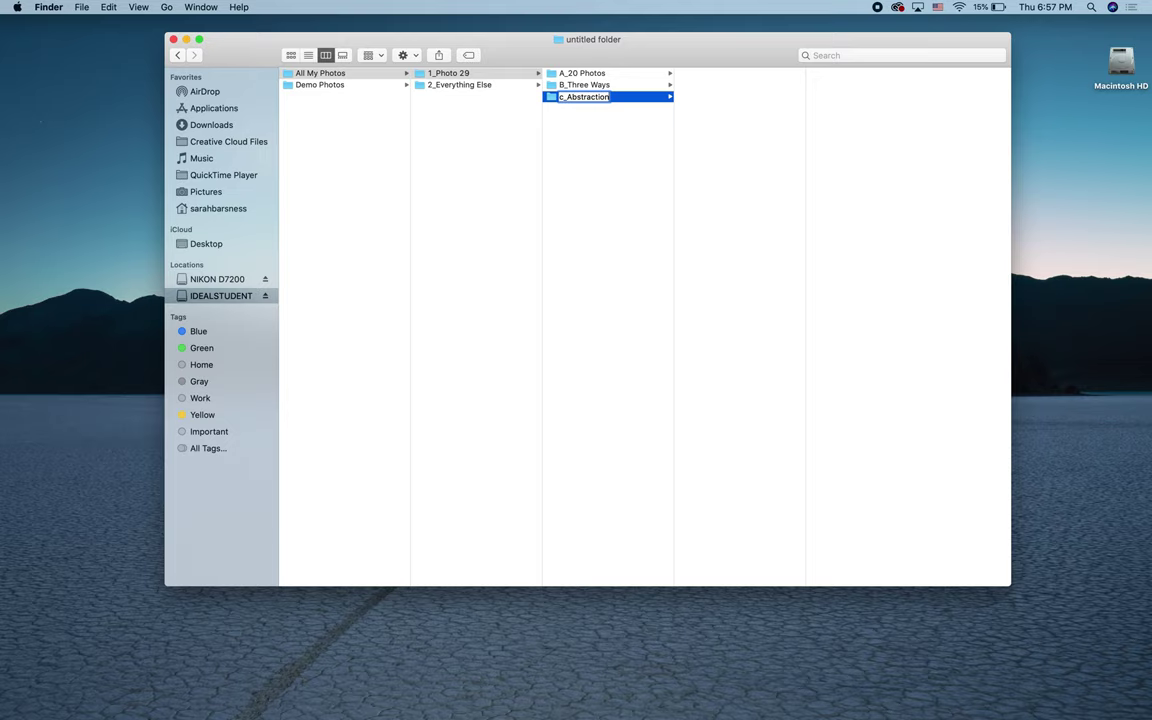
pyautogui.click(663, 236)
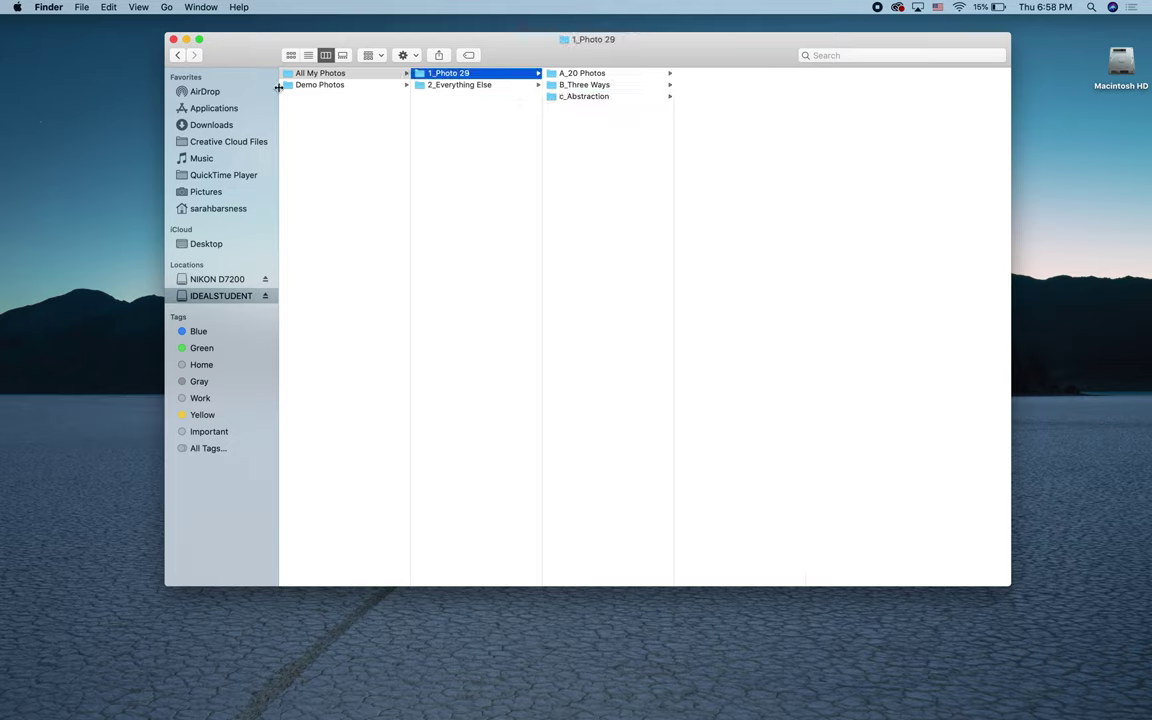
# Step: Select the A_20 Photos folder, then shrink and reposition its window so both drive icons on the desktop are uncovered
pyautogui.click(614, 76)
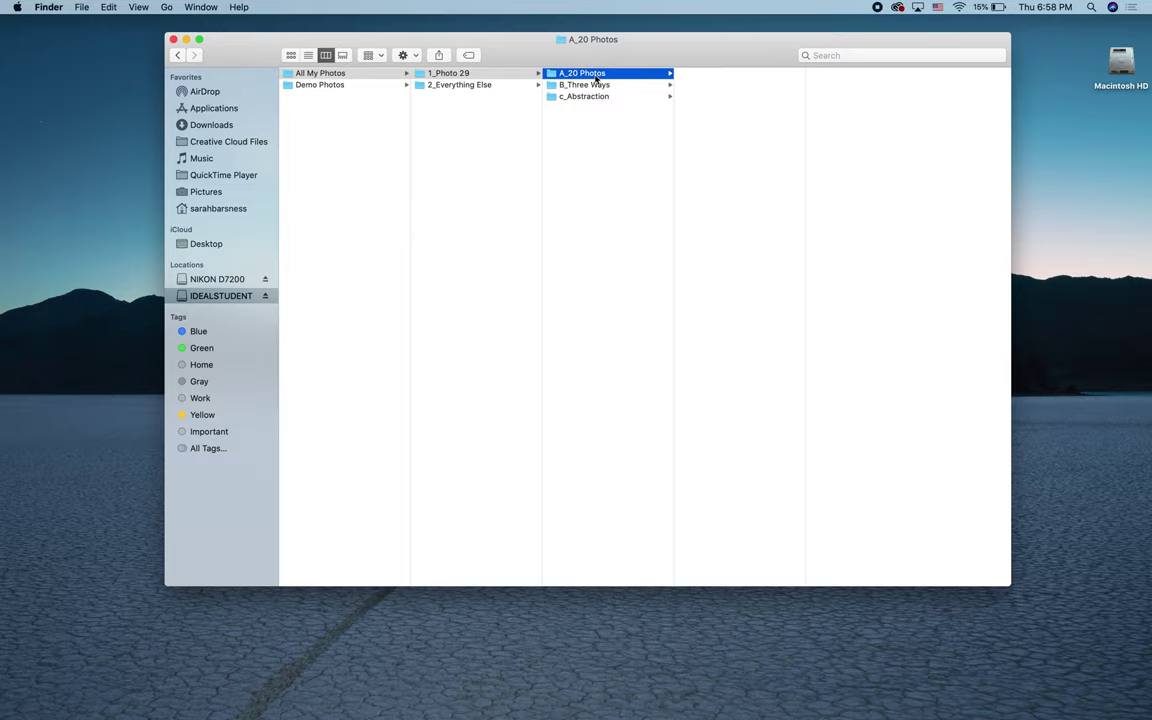
pyautogui.moveTo(637, 57); pyautogui.dragTo(820, 56)
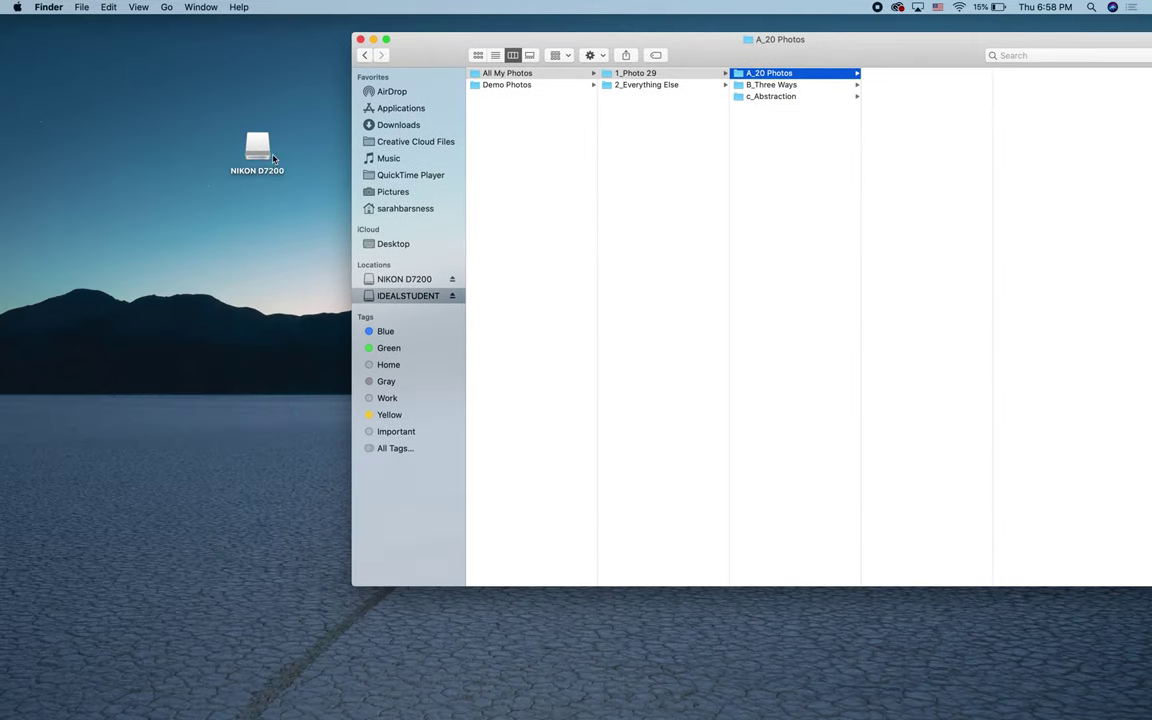
pyautogui.rightClick(446, 55)
pyautogui.press('Escape')
pyautogui.rightClick(946, 49)
pyautogui.press('Escape')
pyautogui.rightClick(916, 45)
pyautogui.press('Escape')
pyautogui.moveTo(848, 45); pyautogui.dragTo(609, 28)
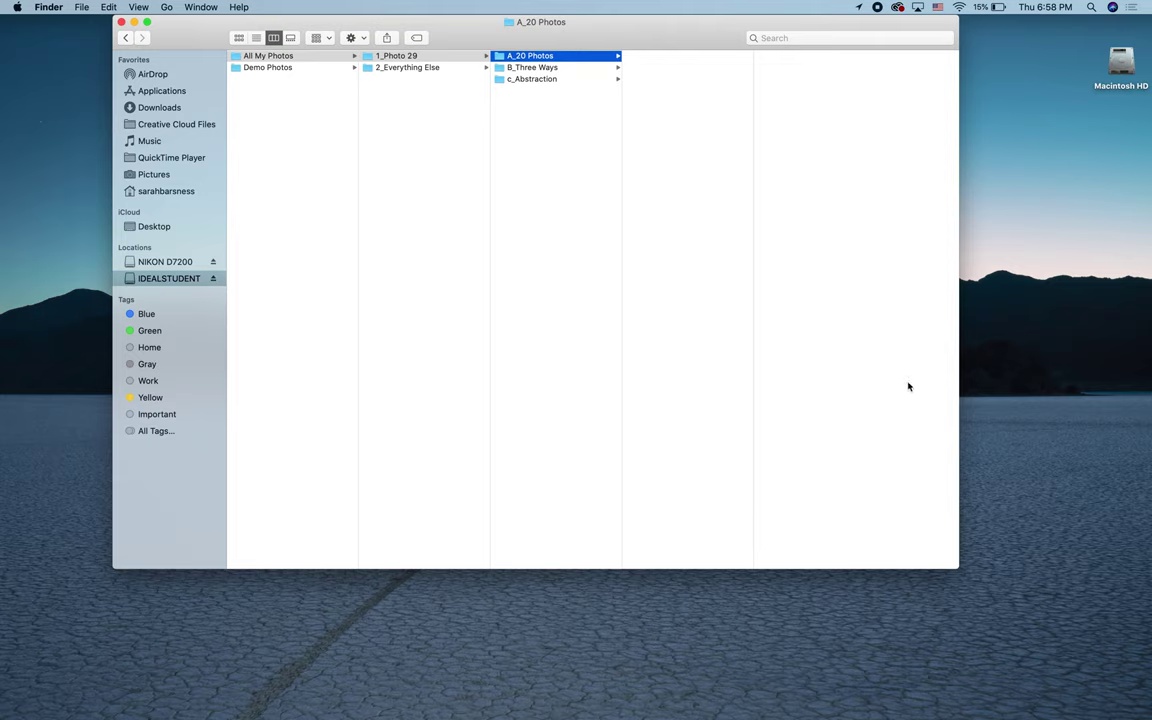
pyautogui.moveTo(688, 542); pyautogui.dragTo(673, 301)
pyautogui.moveTo(439, 40); pyautogui.dragTo(848, 262)
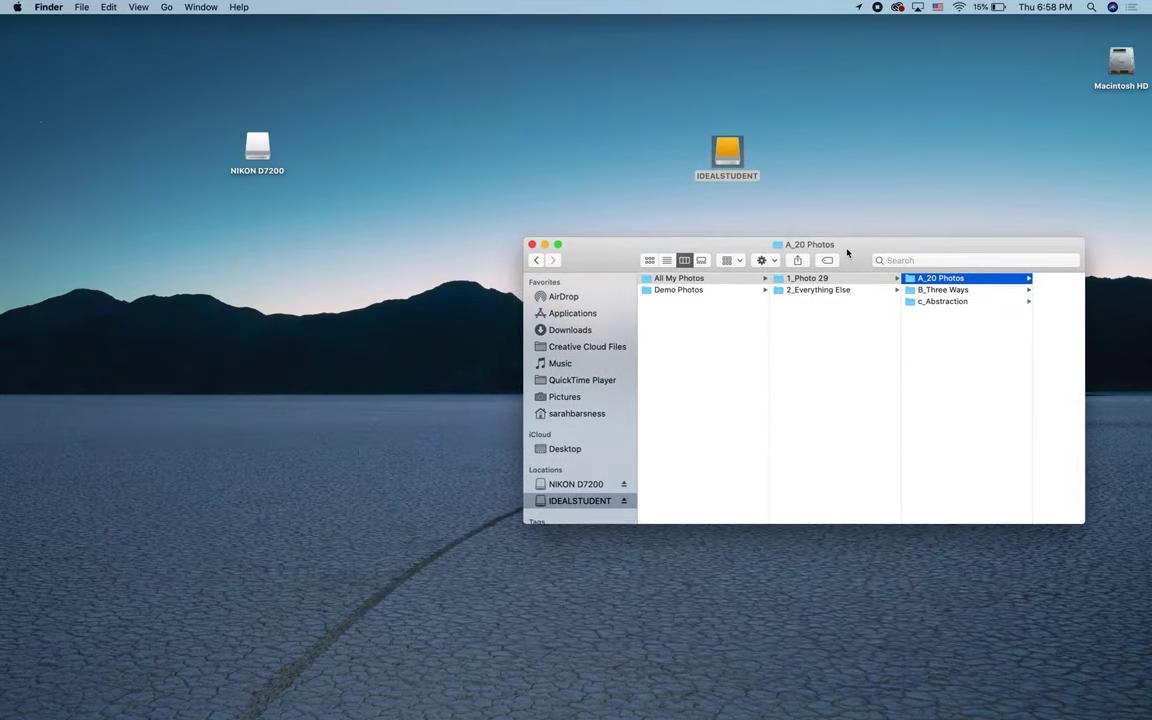
# Step: Open the NIKON D7200 card in a second window beside the first and browse DCIM down to the 159D7200 photos
pyautogui.doubleClick(245, 145)
pyautogui.moveTo(939, 261); pyautogui.dragTo(462, 66)
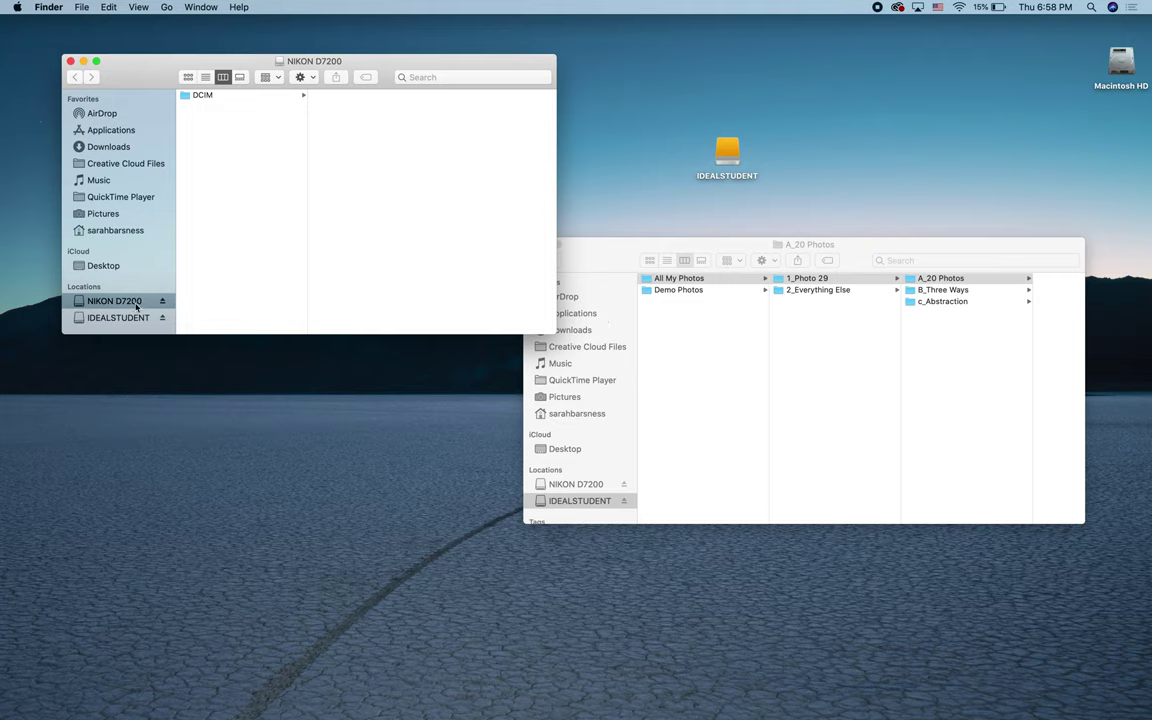
pyautogui.click(215, 96)
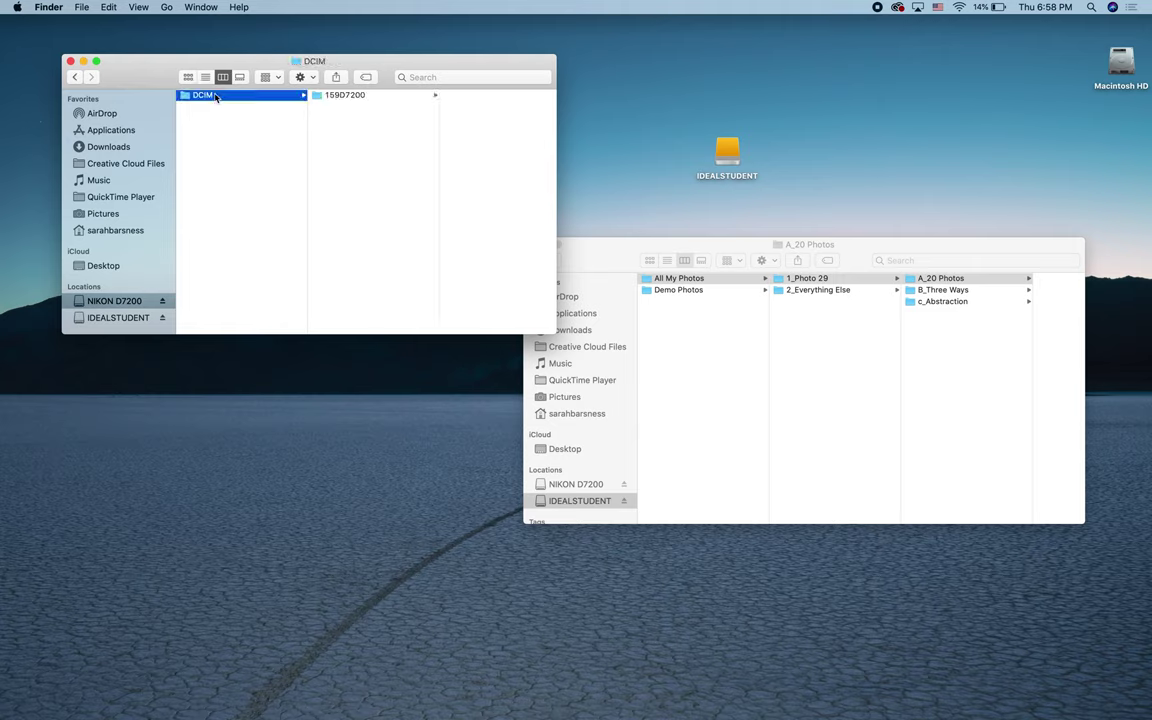
pyautogui.click(355, 95)
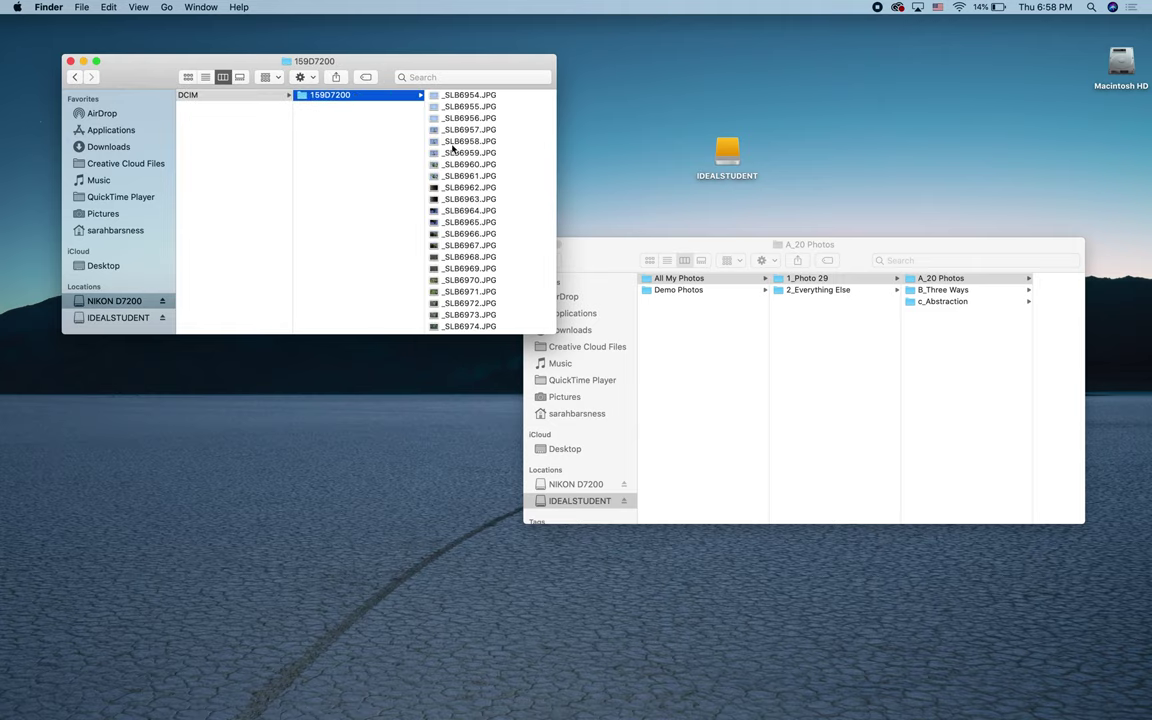
pyautogui.scroll(-10, 452, 148)
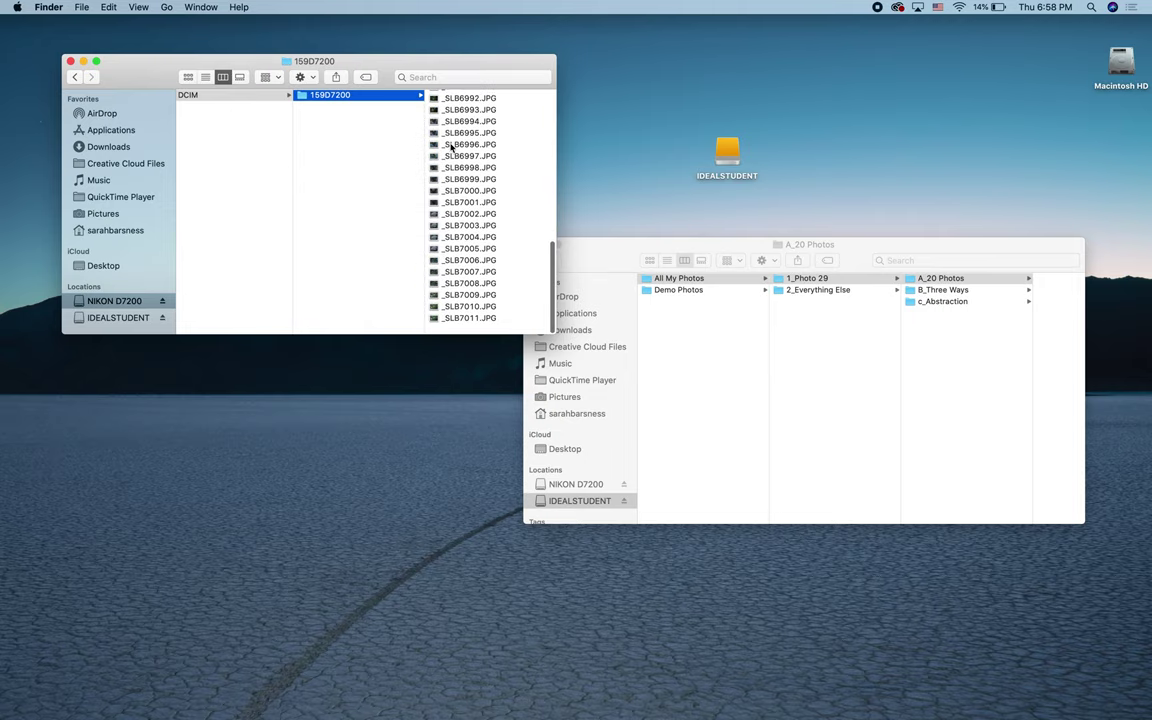
pyautogui.scroll(10, 452, 148)
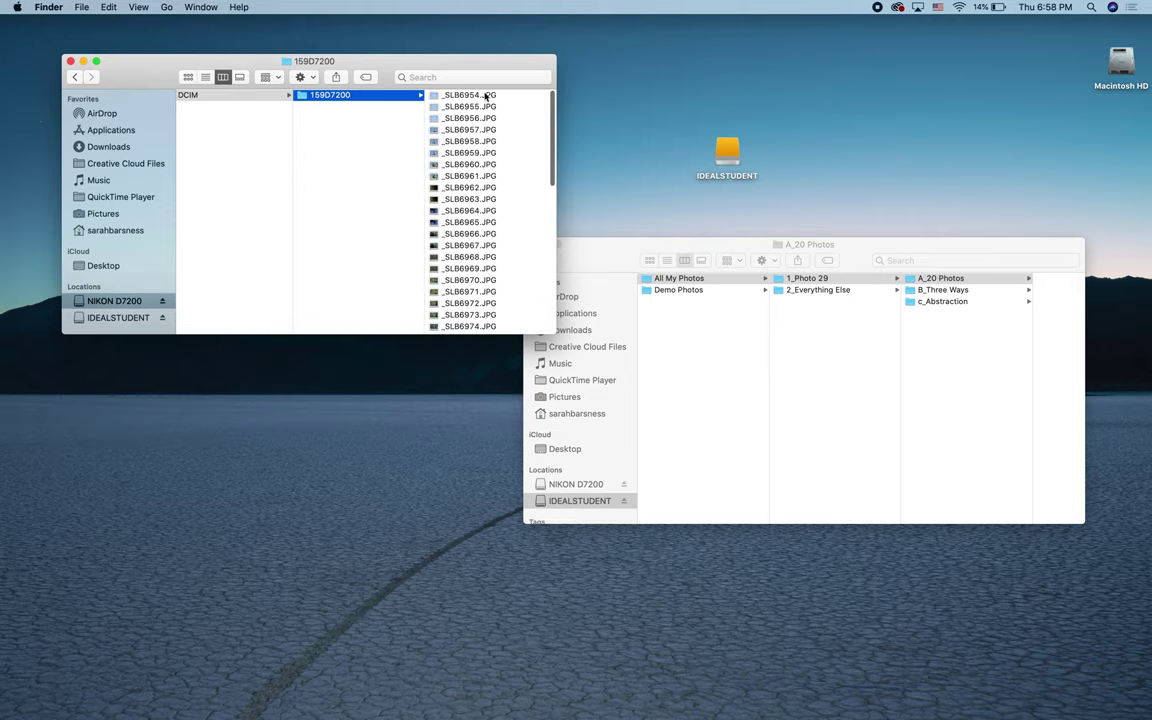
# Step: Select every photo inside the 159D7200 folder, then clear the selection by going back to the folder itself
pyautogui.click(486, 96)
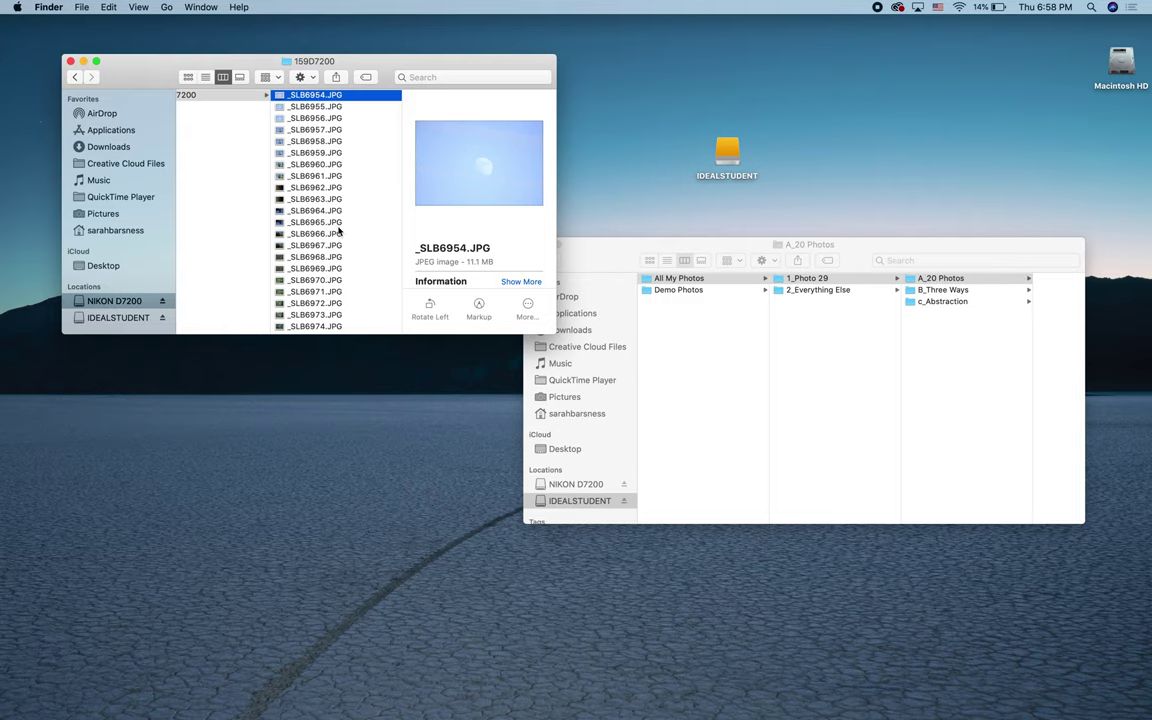
pyautogui.press('super+a')
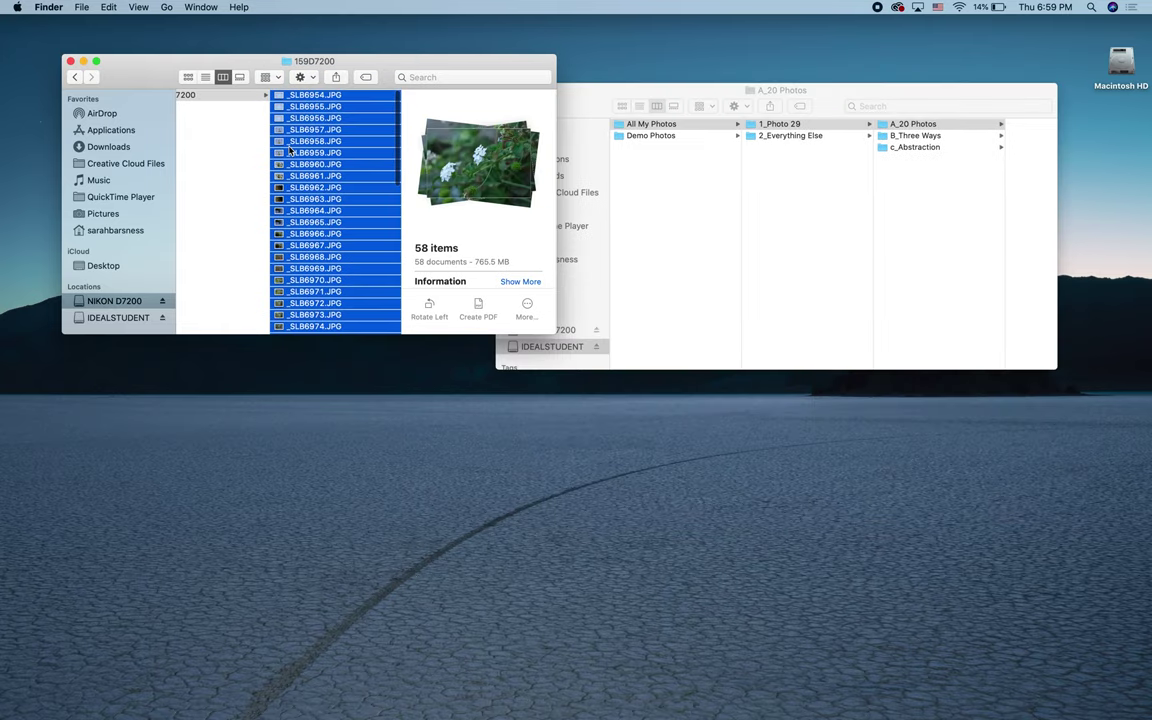
pyautogui.click(206, 92)
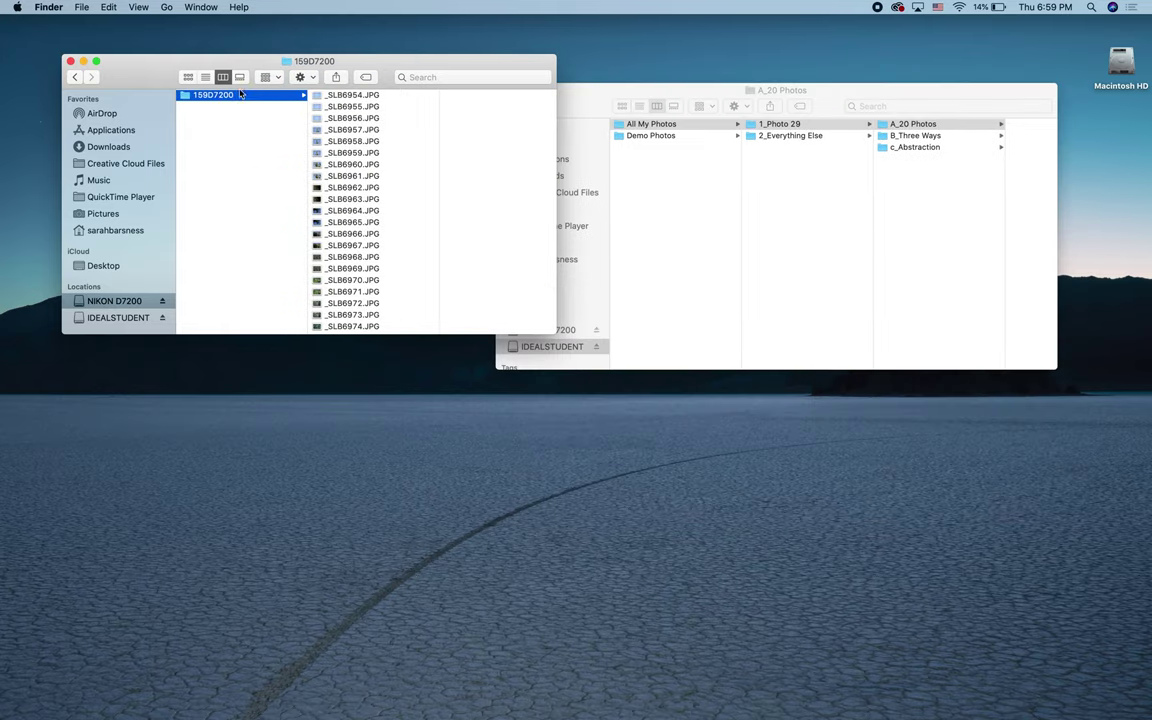
# Step: Select the continuous range of photos from _SLB6954.JPG through _SLB7011.JPG in the 159D7200 folder
pyautogui.click(357, 94)
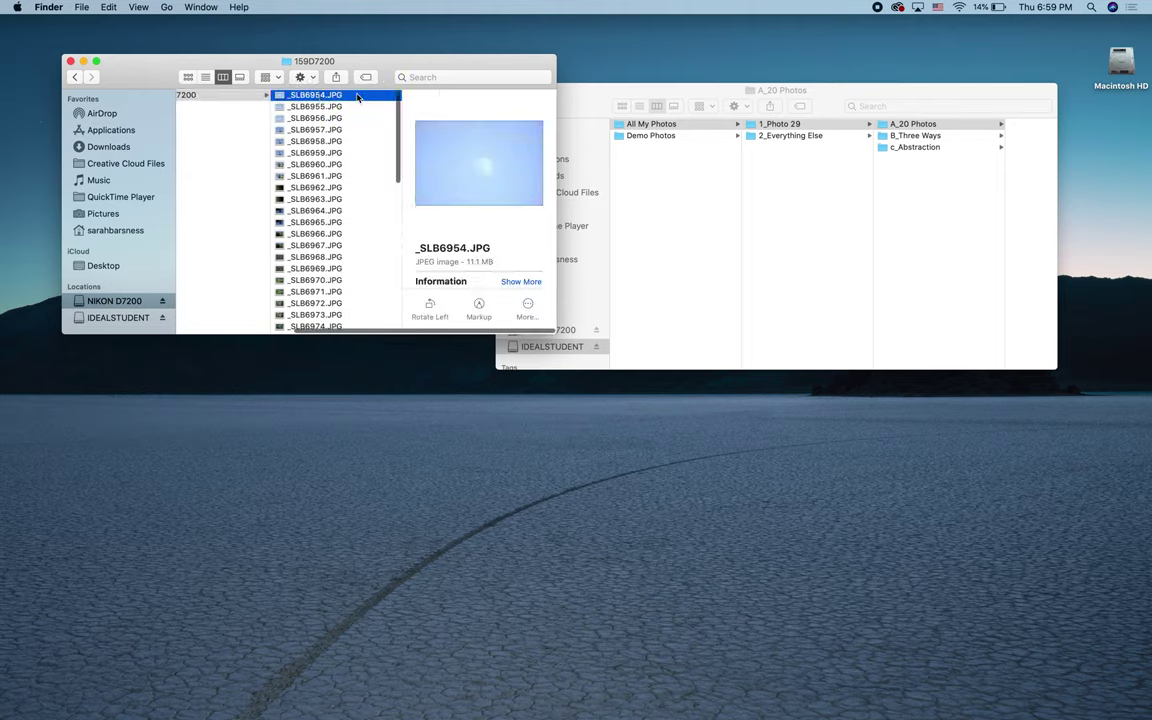
pyautogui.scroll(-10, 367, 253)
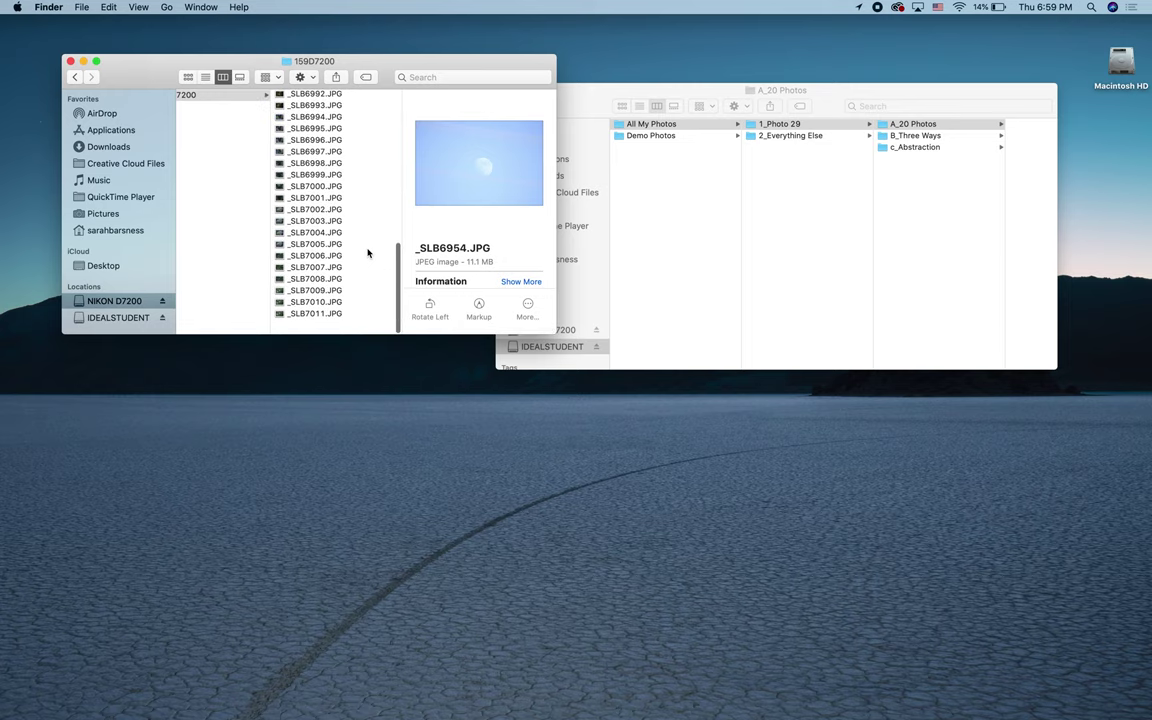
pyautogui.scroll(10, 367, 253)
pyautogui.scroll(-15, 367, 253)
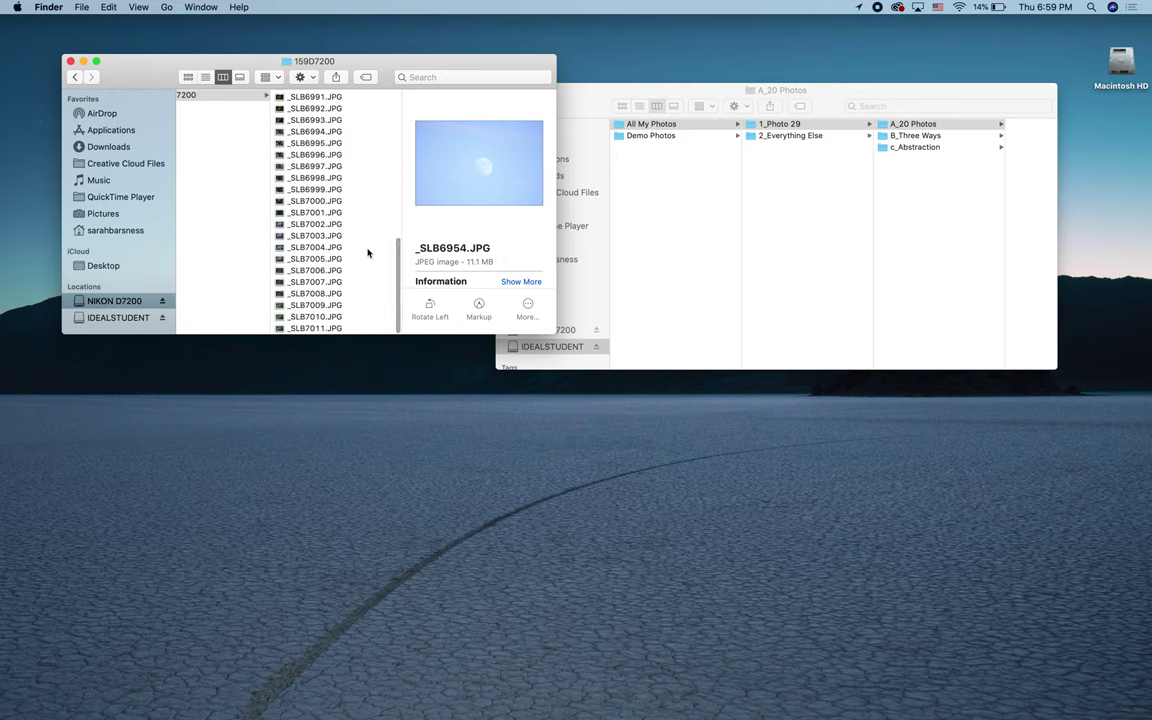
pyautogui.keyDown('shift'); pyautogui.click(330, 330); pyautogui.keyUp('shift')
pyautogui.scroll(-3, 335, 280)
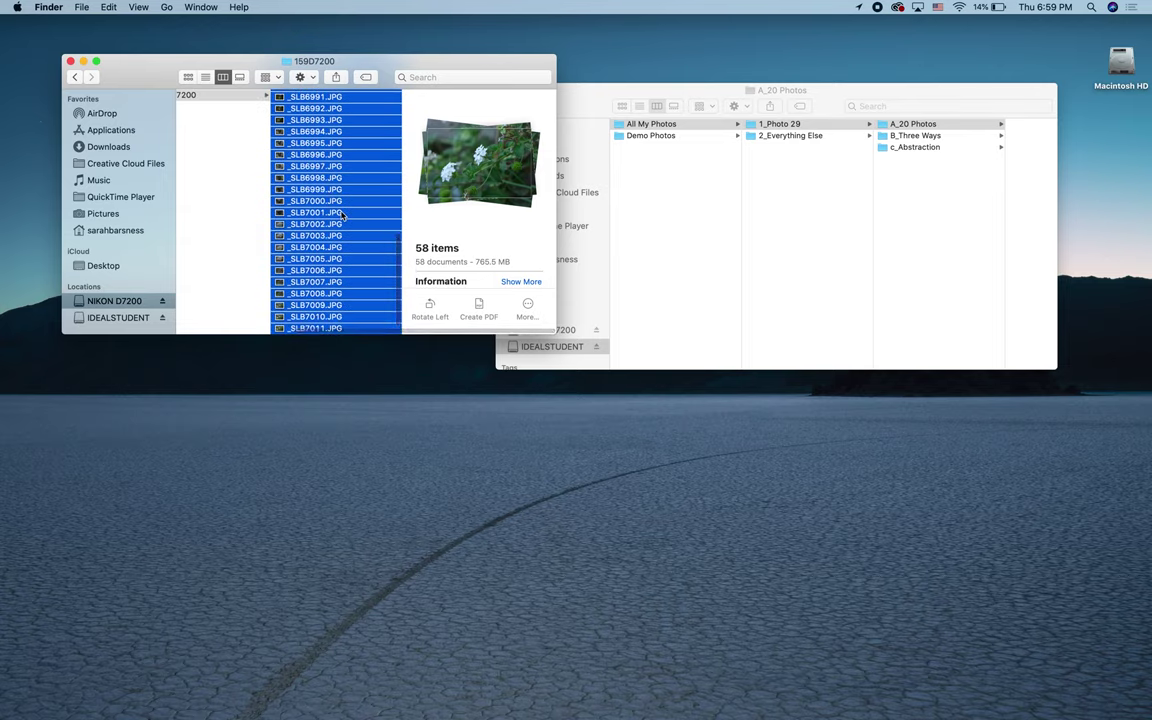
# Step: Drop the range selection, select all the card photos again, and clear that selection by returning to the DCIM folder
pyautogui.press('Left')
pyautogui.press('Right')
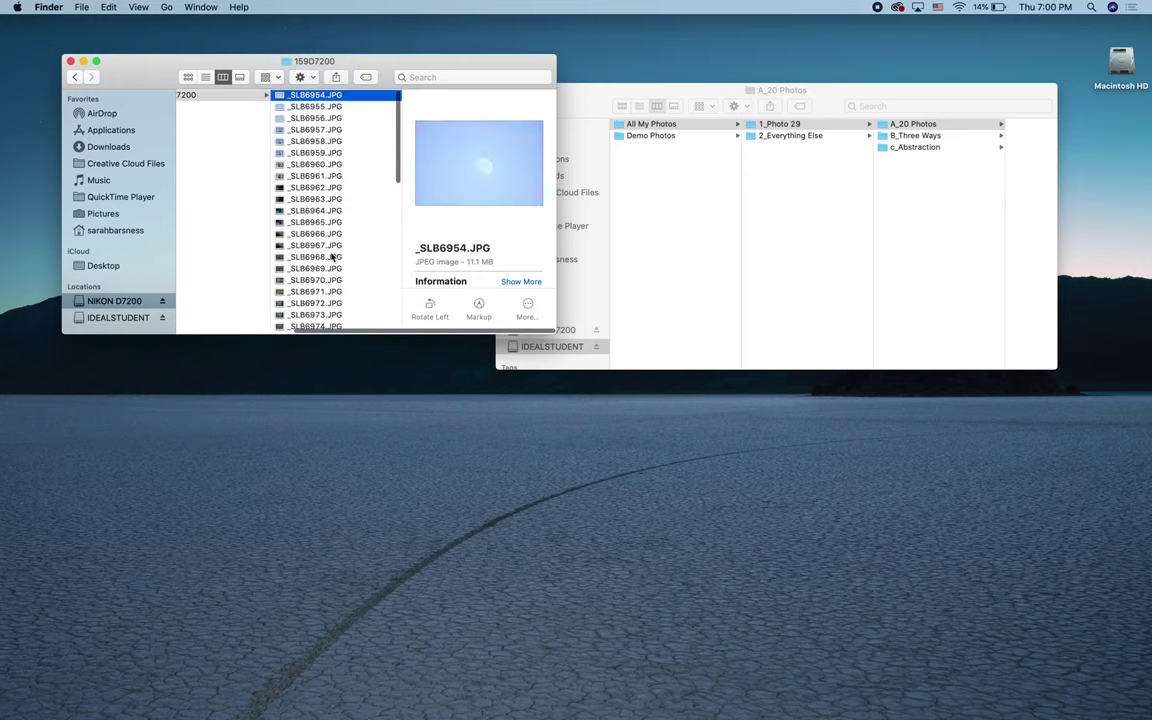
pyautogui.press('super+a')
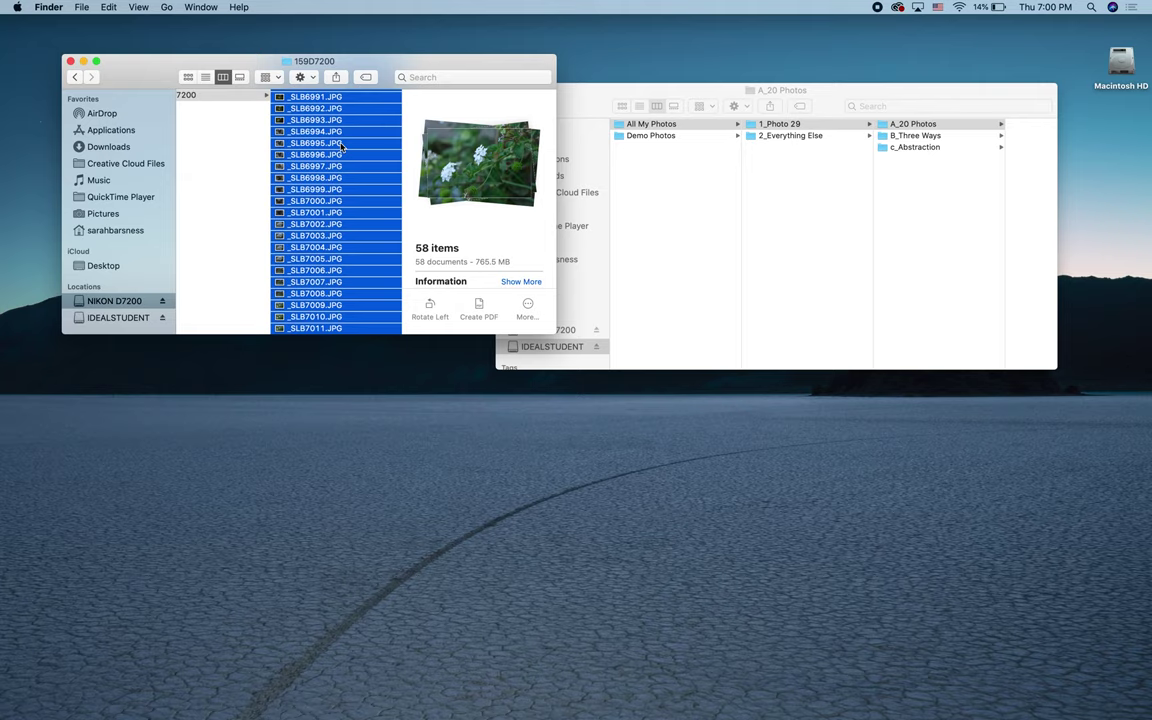
pyautogui.click(237, 147)
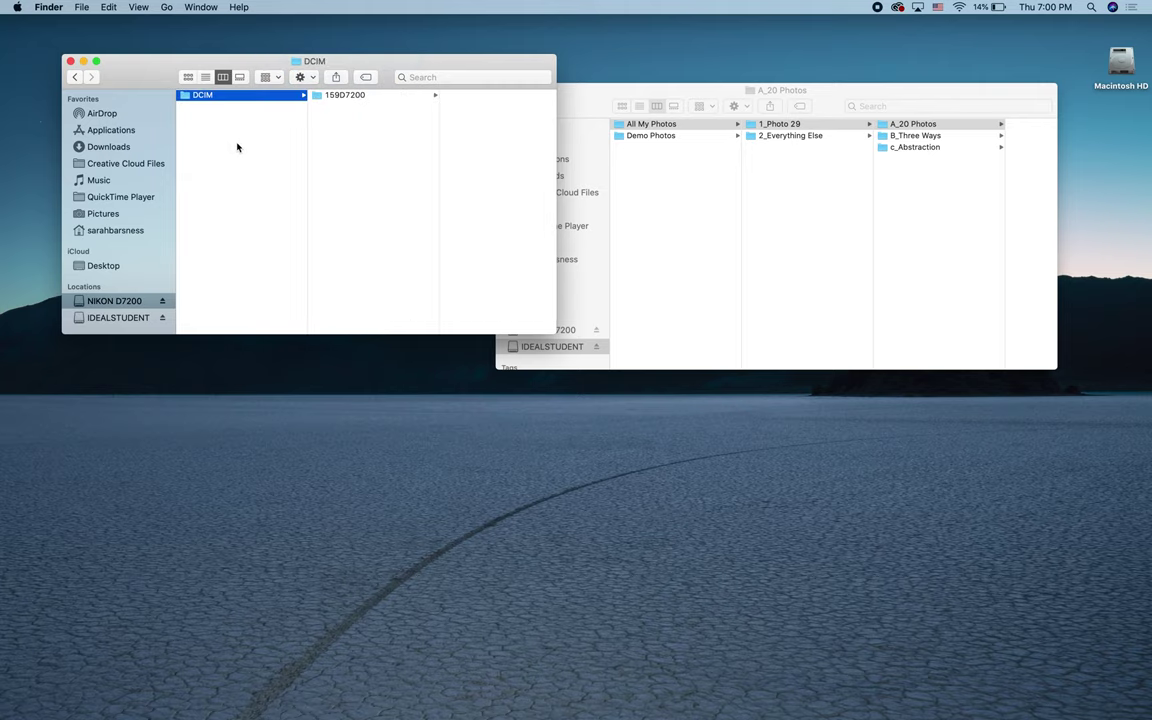
# Step: Reopen the 159D7200 folder and select all of its photos, starting from _SLB6954.JPG
pyautogui.click(335, 94)
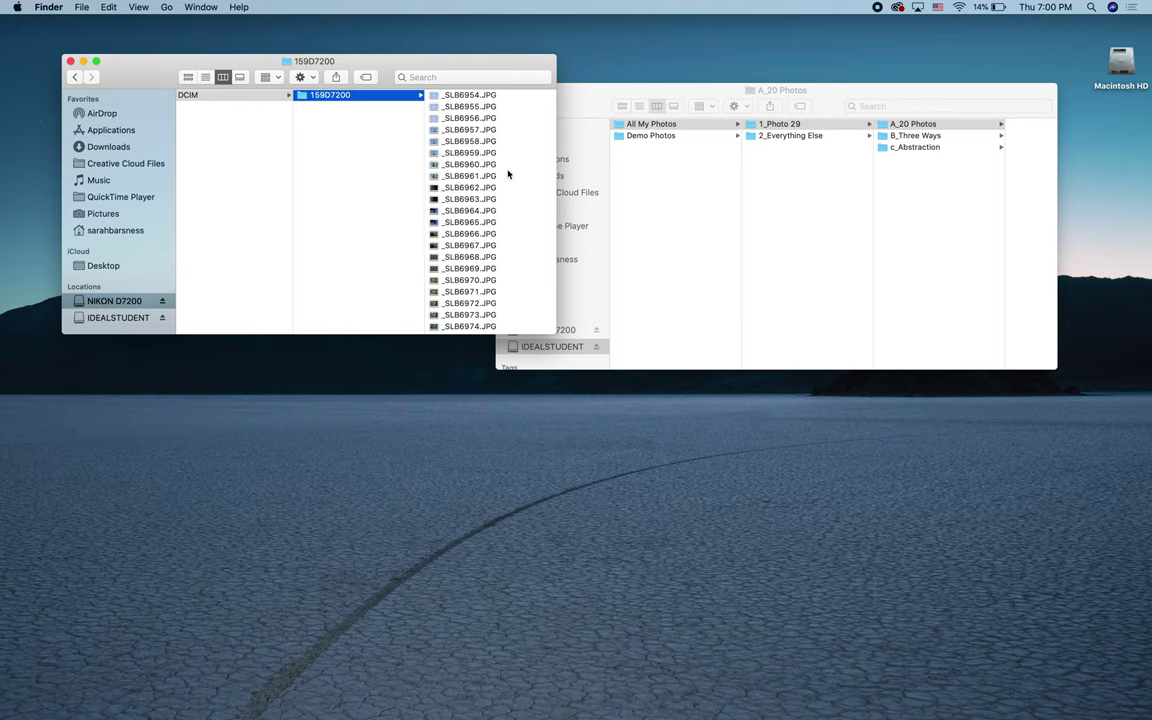
pyautogui.click(466, 96)
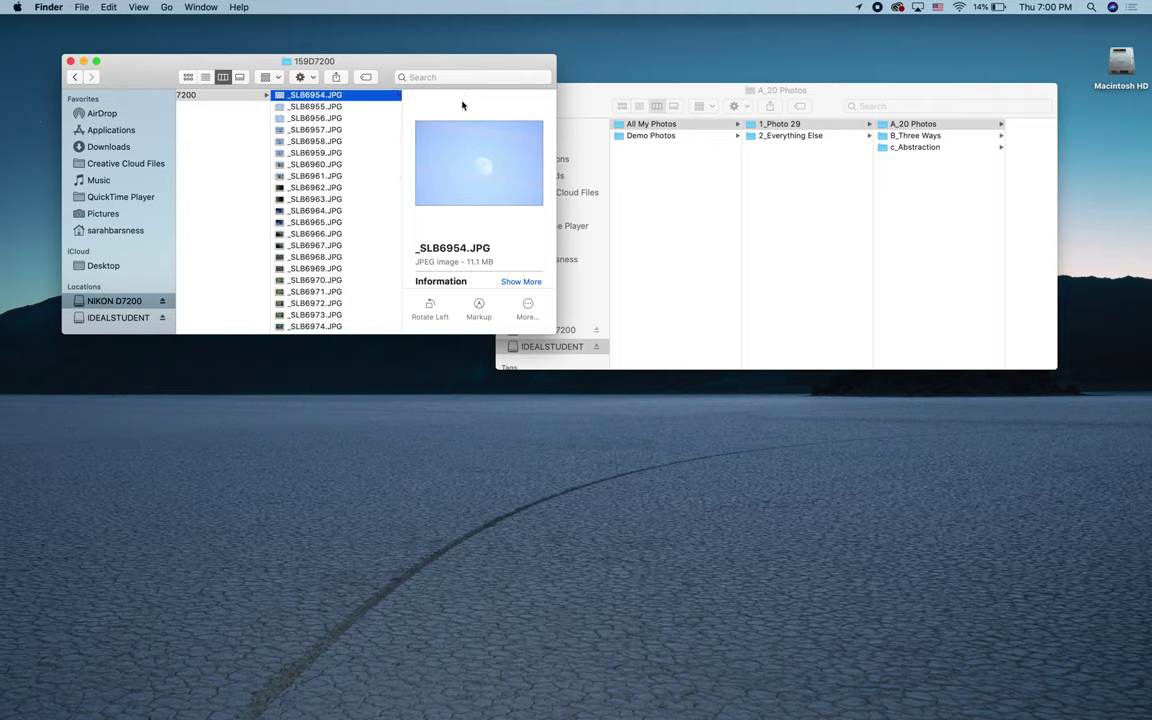
pyautogui.press('super+a')
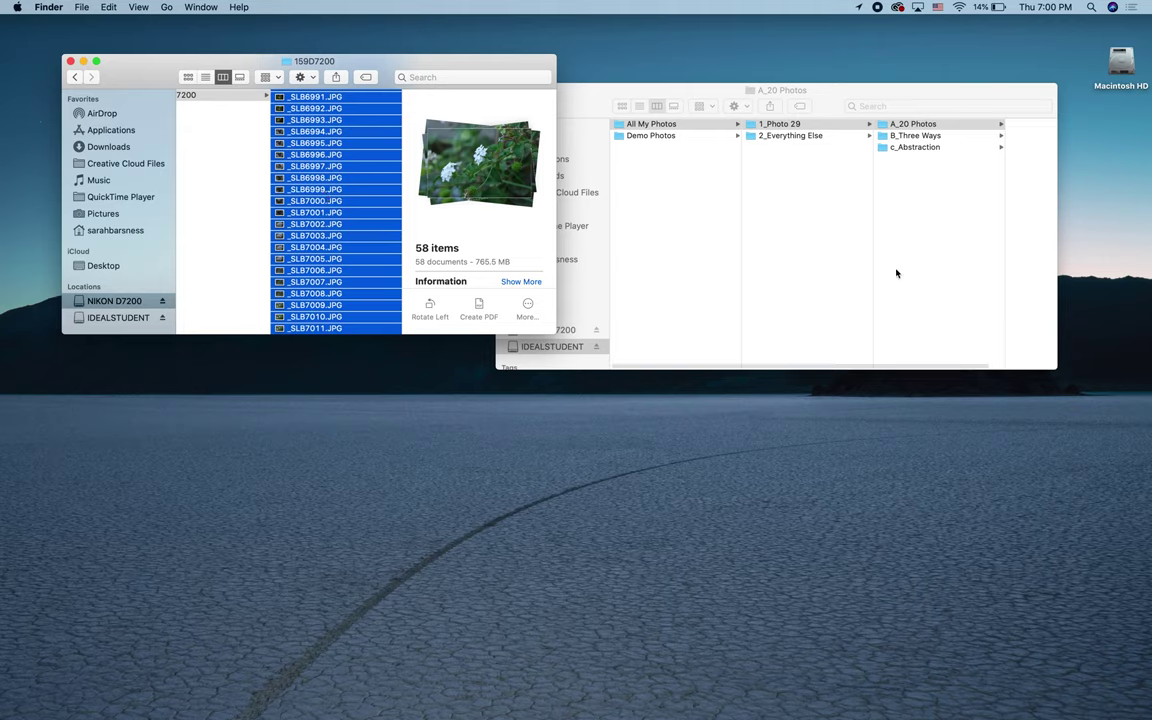
# Step: Widen the A_20 Photos window to show its empty column and copy all the selected card photos into that folder
pyautogui.hscroll(1, 895, 273)
pyautogui.hscroll(2, 941, 311)
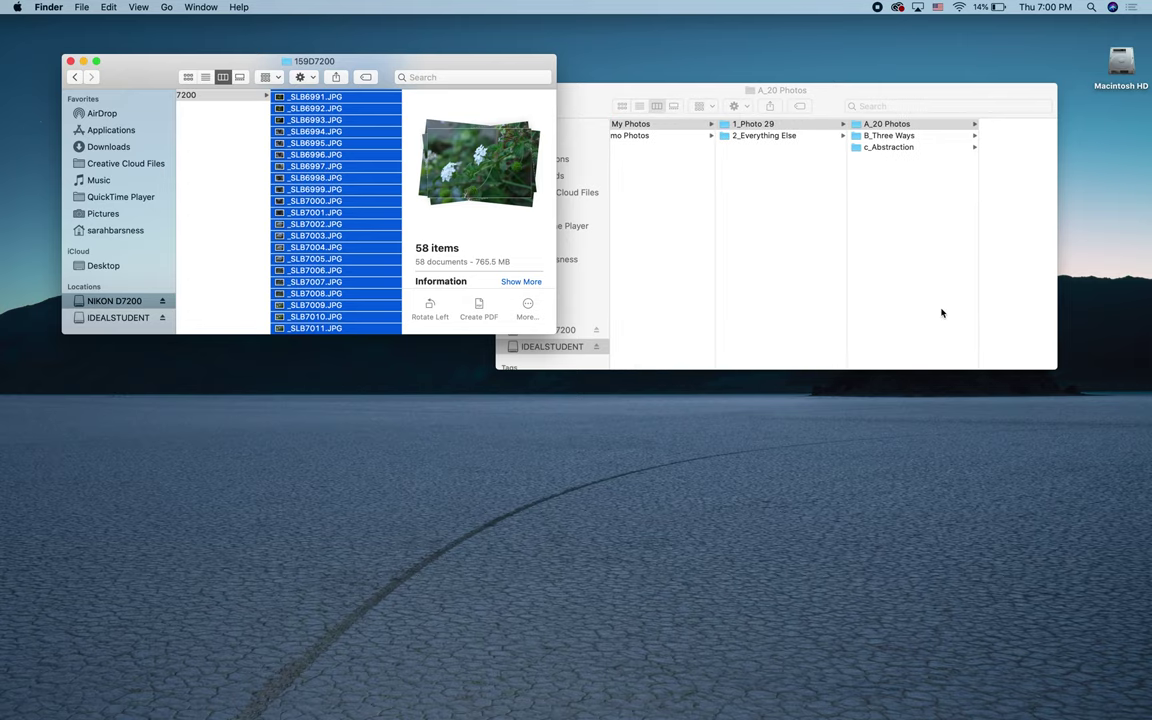
pyautogui.moveTo(1048, 363); pyautogui.dragTo(1119, 366)
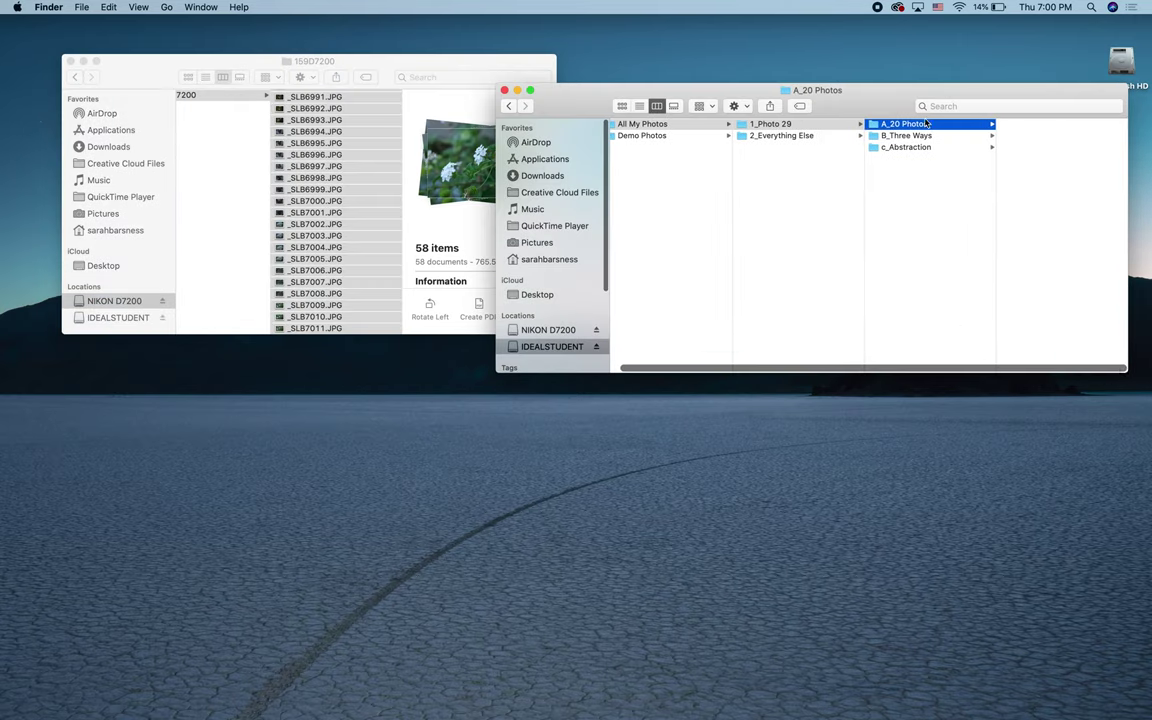
pyautogui.click(284, 158)
pyautogui.press('super+a')
pyautogui.moveTo(288, 156); pyautogui.dragTo(1006, 140)
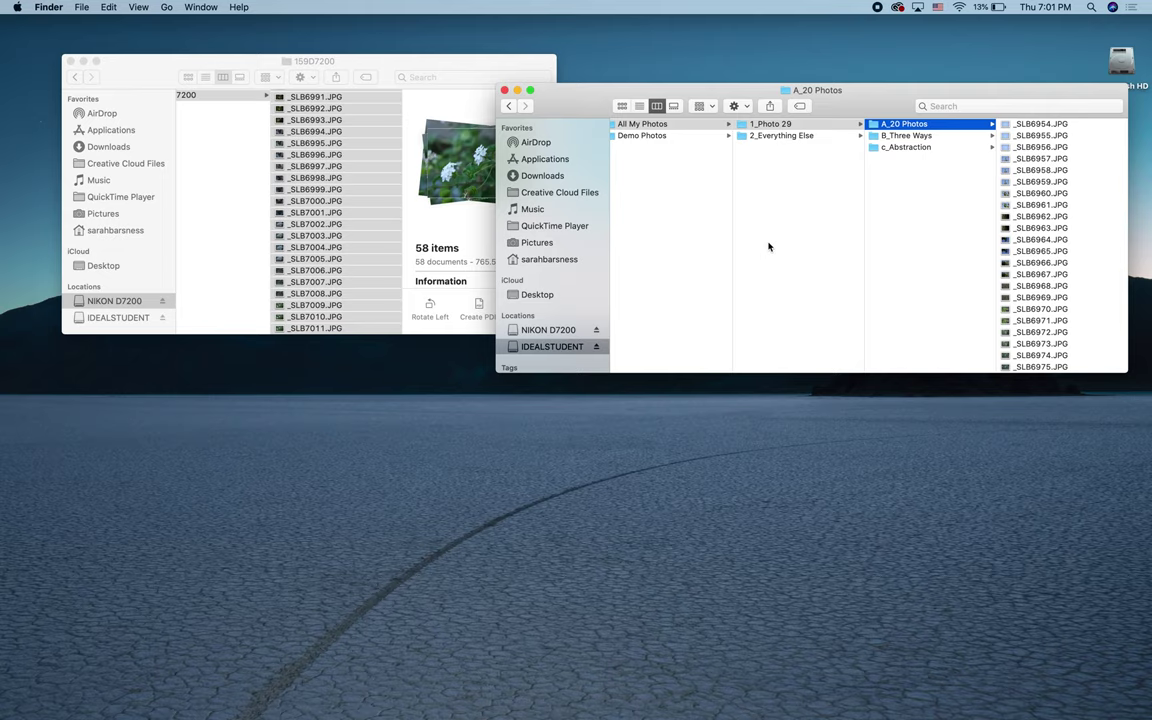
# Step: Close the card's 159D7200 window and move the A_20 Photos window so it no longer covers the Macintosh HD icon
pyautogui.click(350, 60)
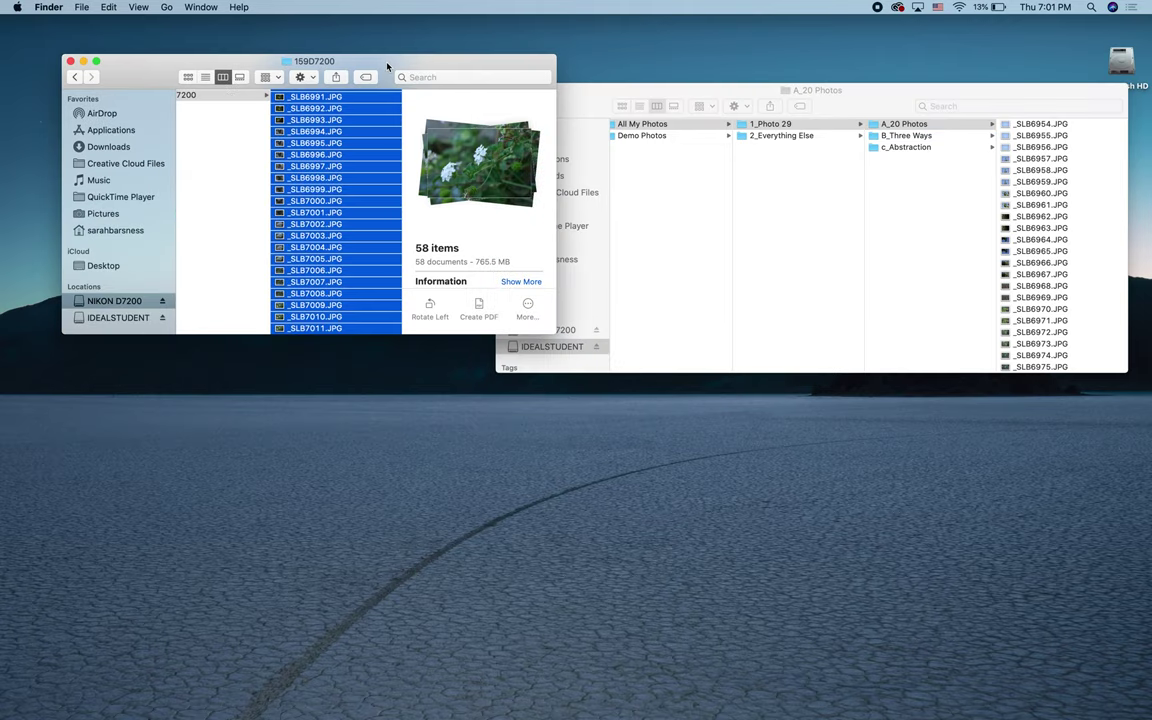
pyautogui.click(69, 61)
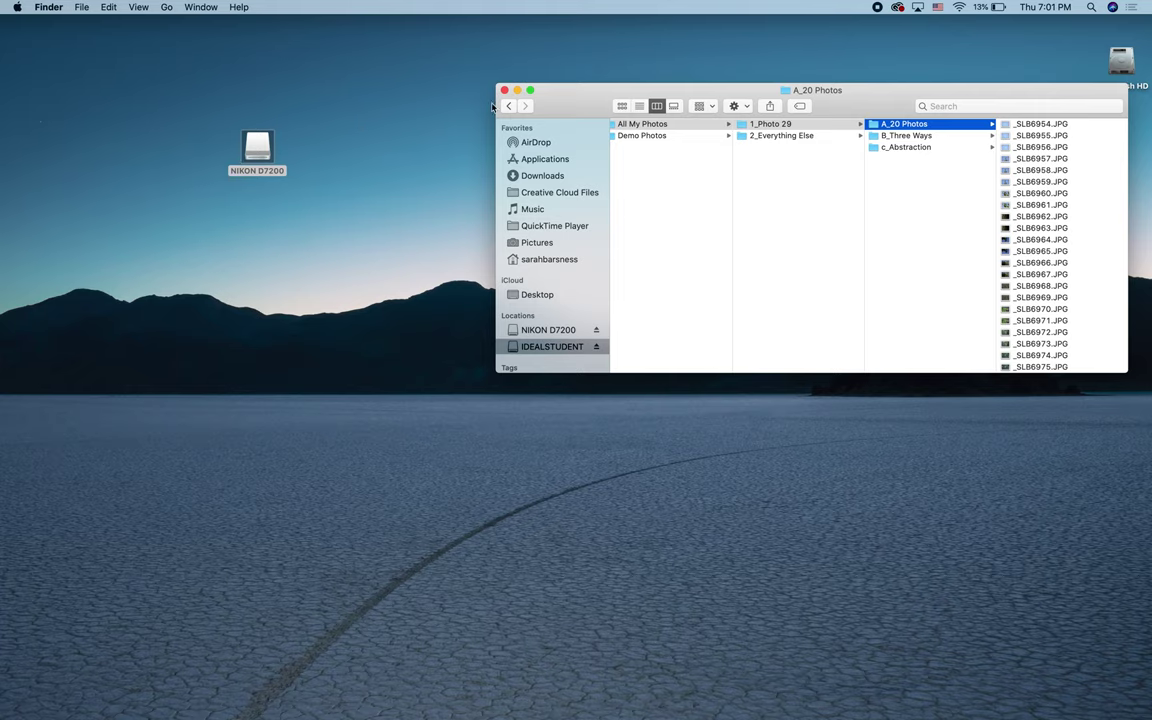
pyautogui.moveTo(597, 90); pyautogui.dragTo(456, 52)
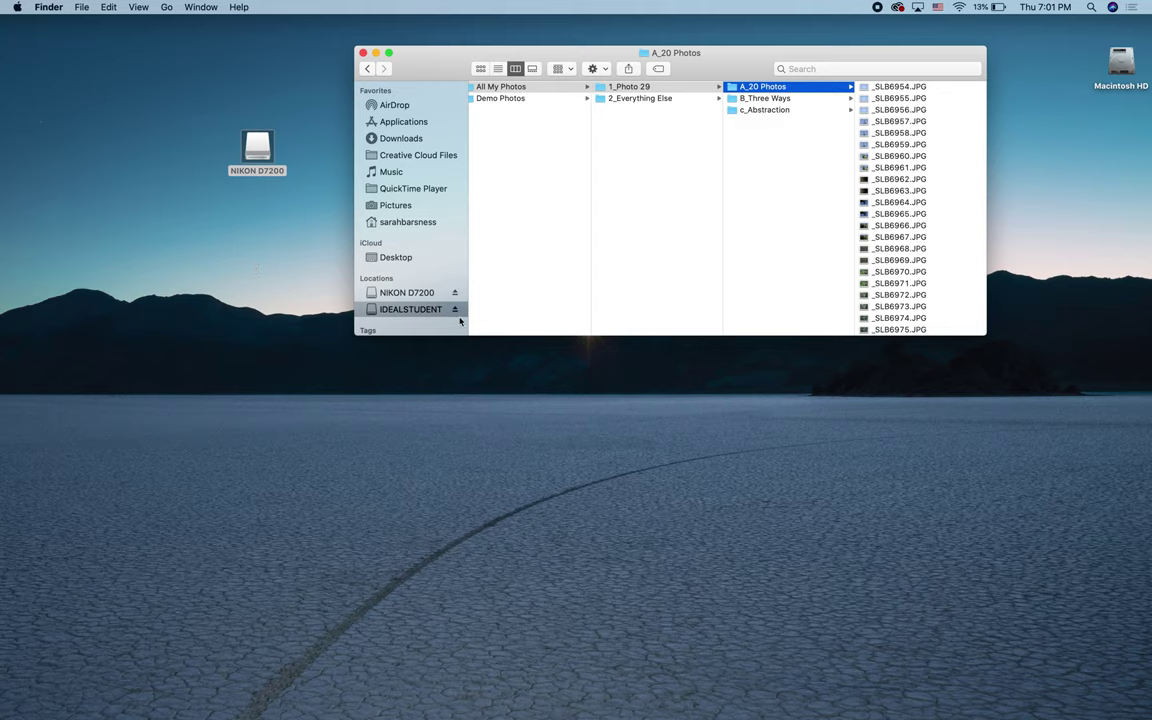
# Step: Eject the NIKON D7200 card using its desktop icon
pyautogui.click(455, 310)
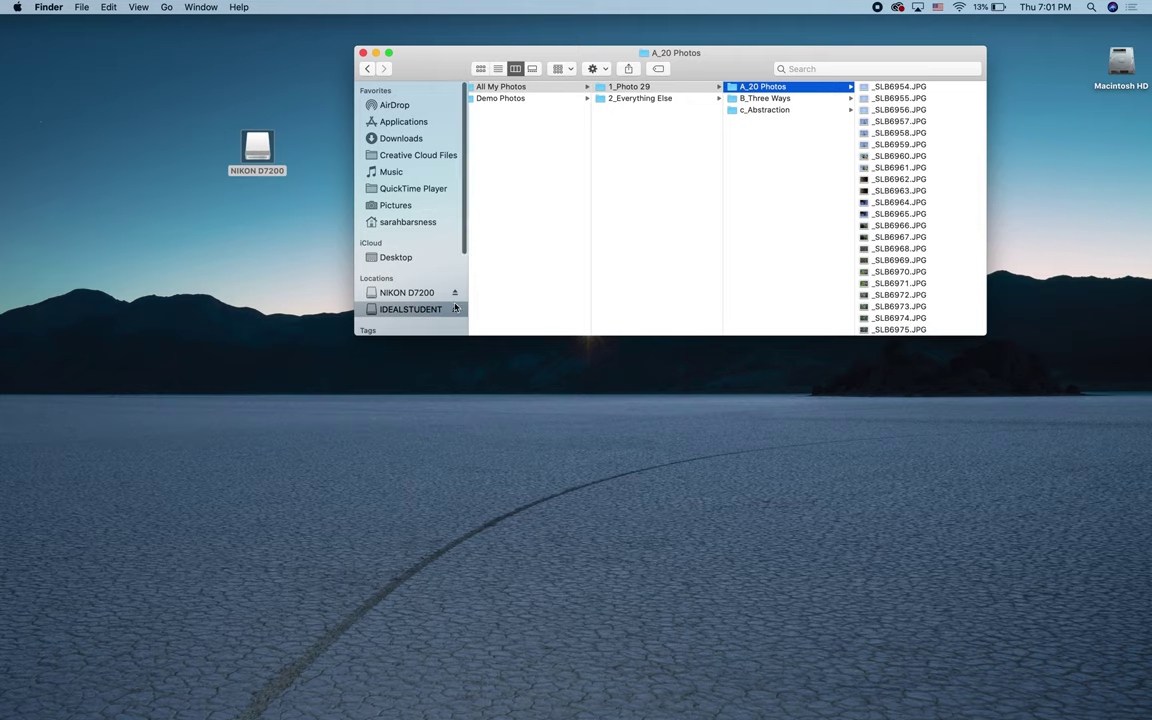
pyautogui.click(425, 293)
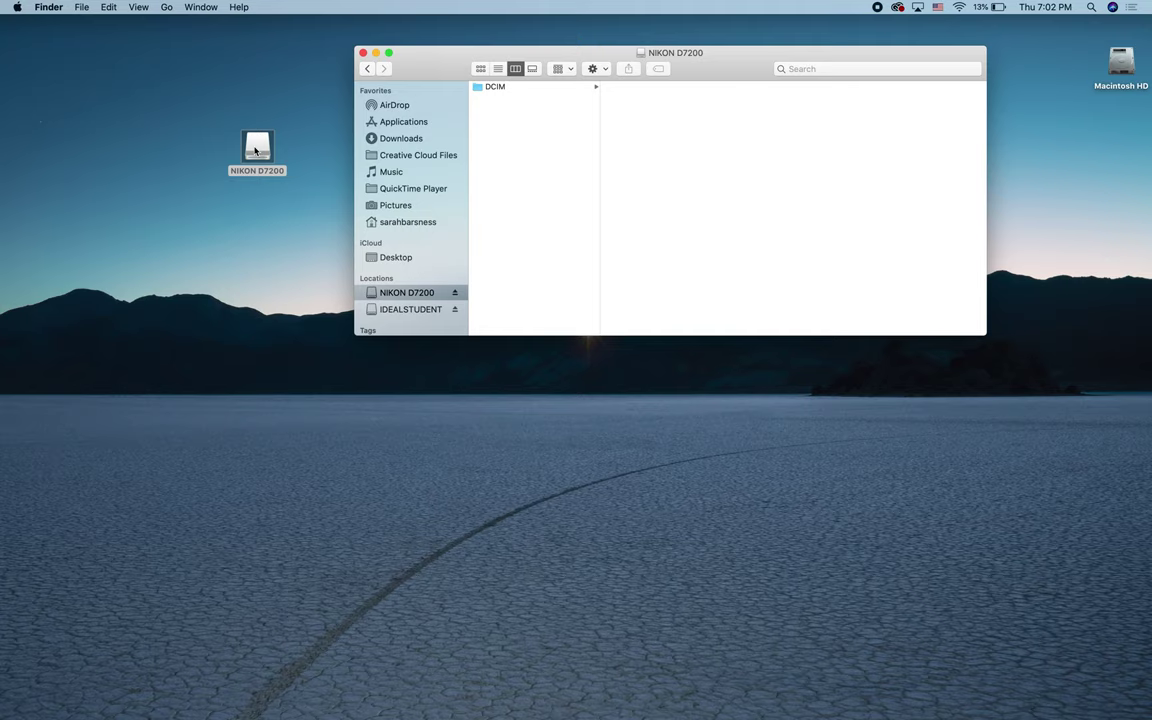
pyautogui.click(255, 150)
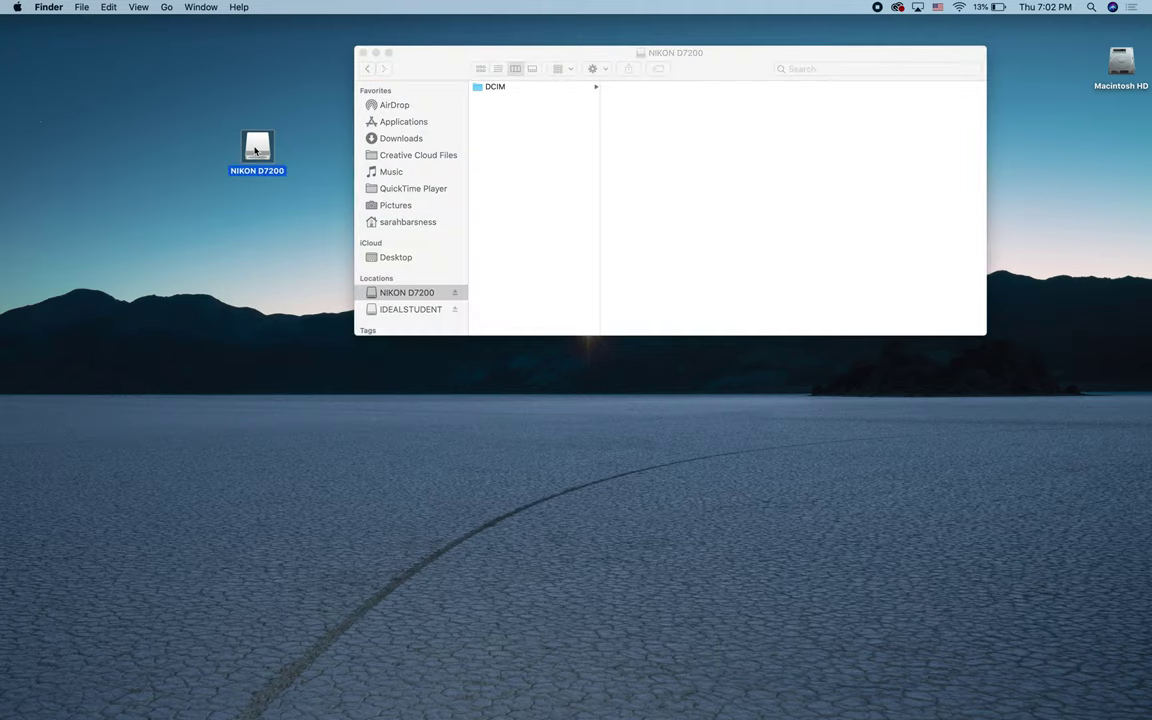
pyautogui.moveTo(255, 150); pyautogui.dragTo(18, 698)
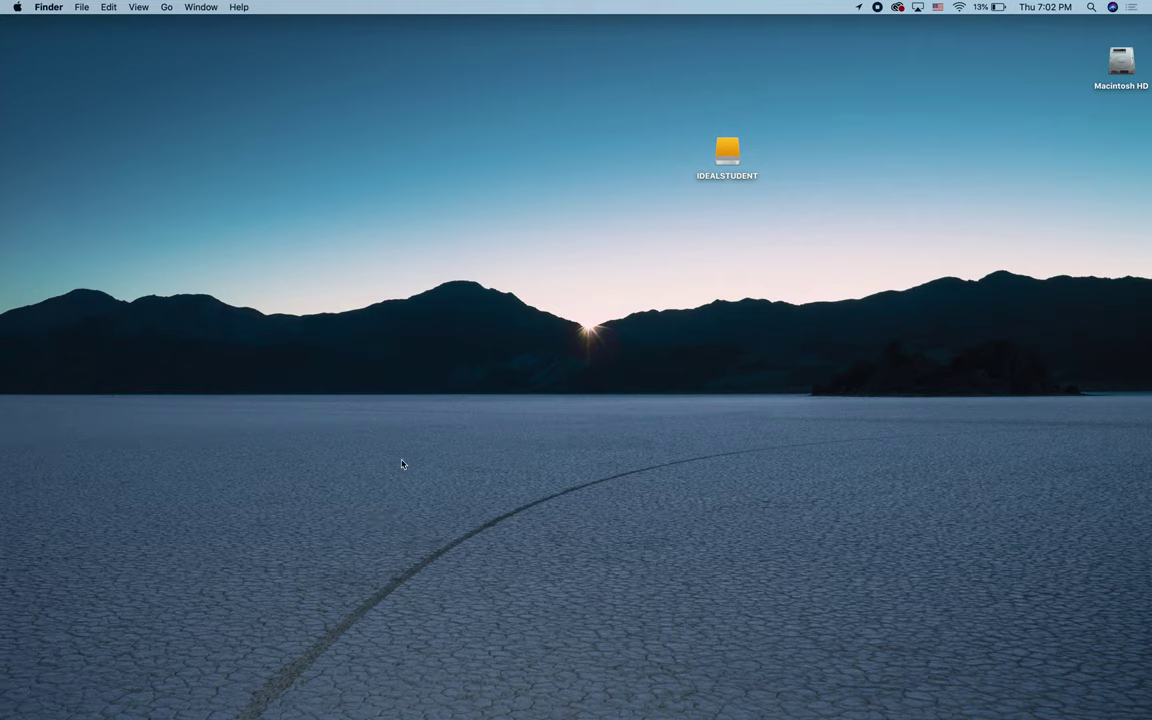
# Step: Open the IDEALSTUDENT drive and browse through All My Photos and 1_Photo 29 to the photos in A_20 Photos
pyautogui.doubleClick(728, 154)
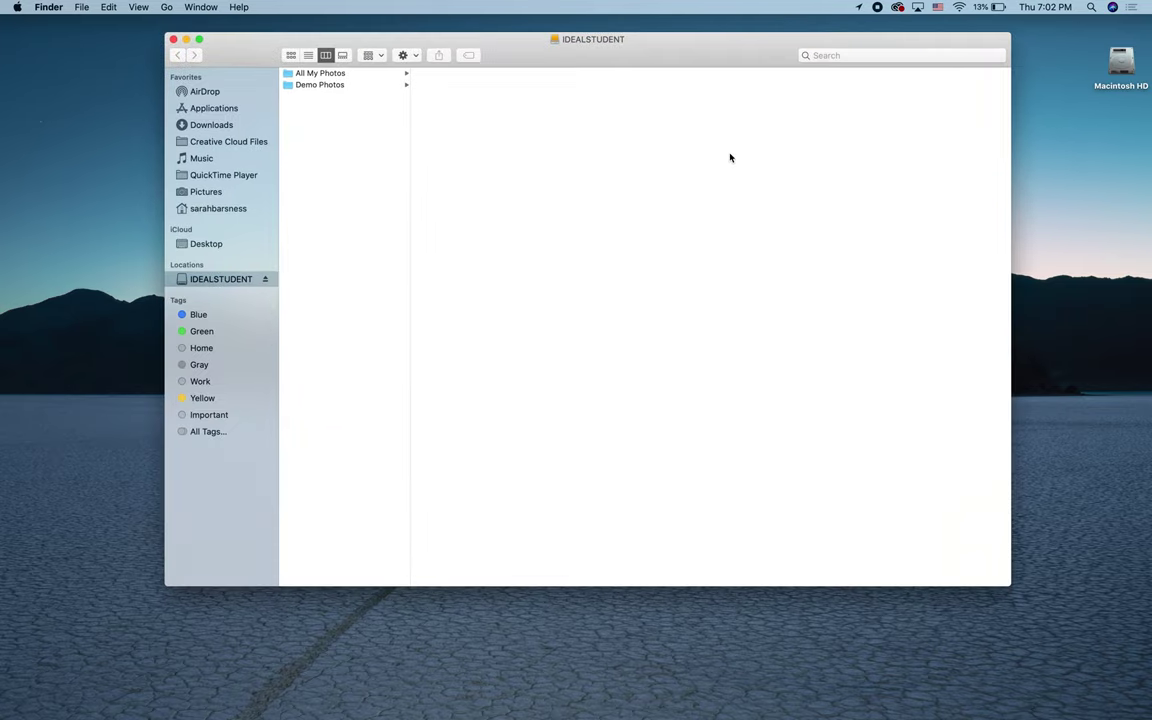
pyautogui.click(311, 73)
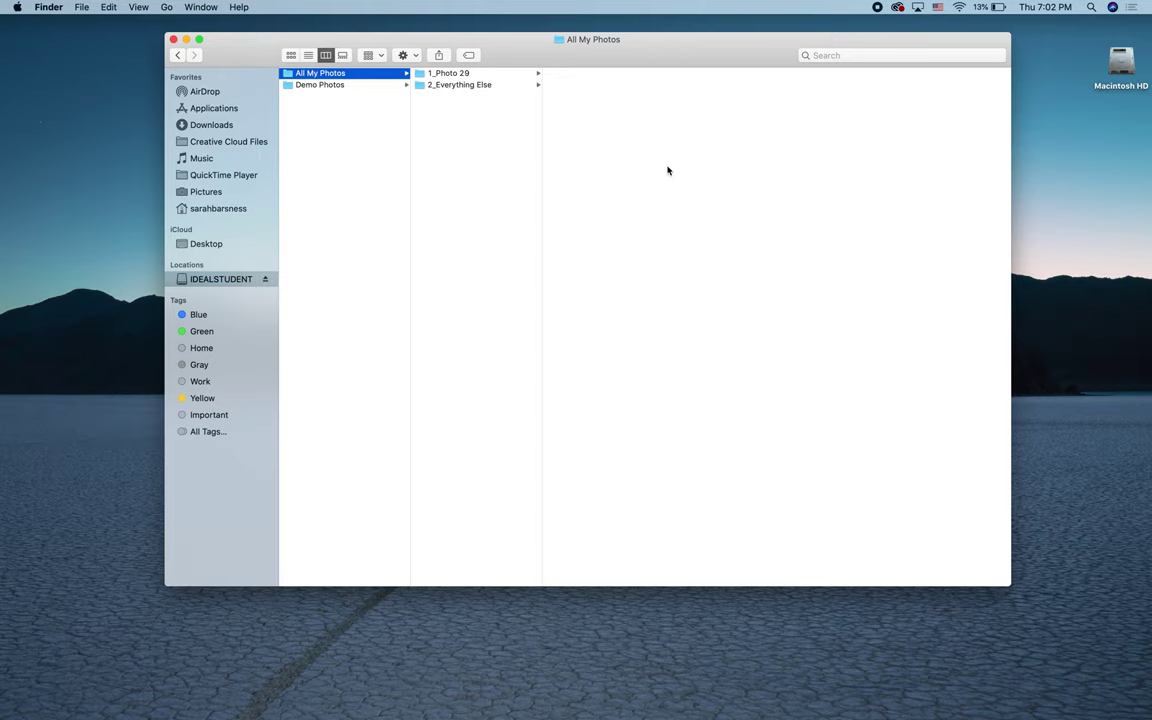
pyautogui.click(452, 73)
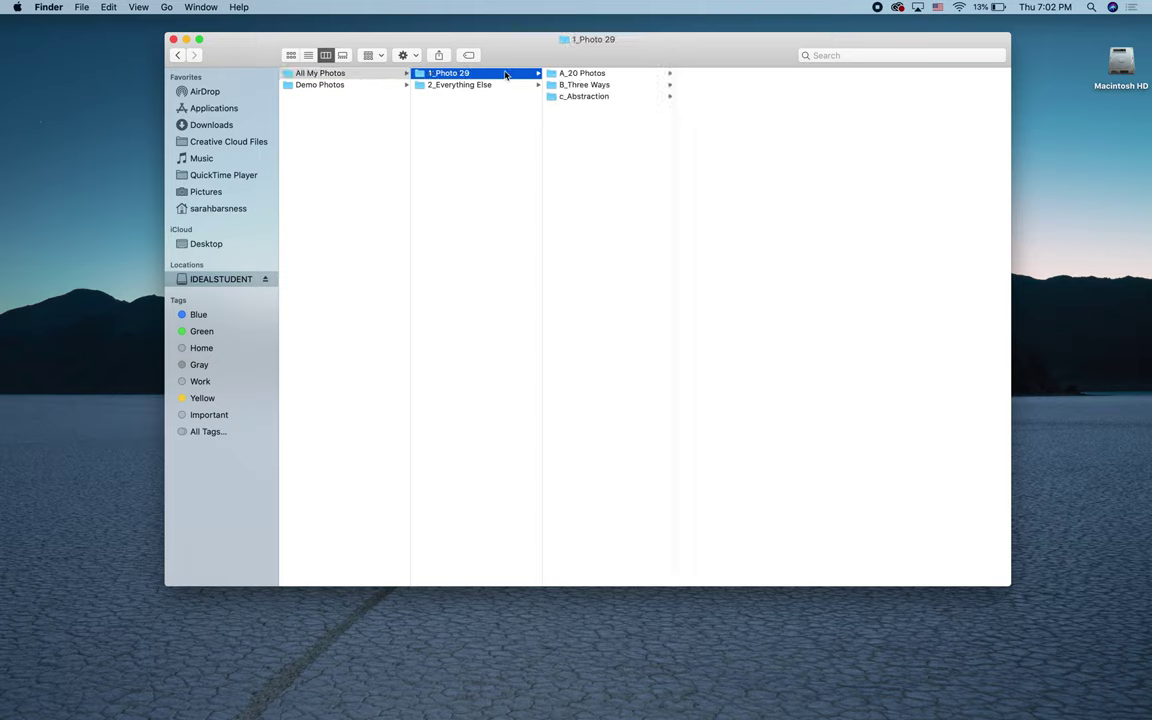
pyautogui.click(589, 74)
pyautogui.scroll(-10, 745, 248)
pyautogui.scroll(5, 745, 248)
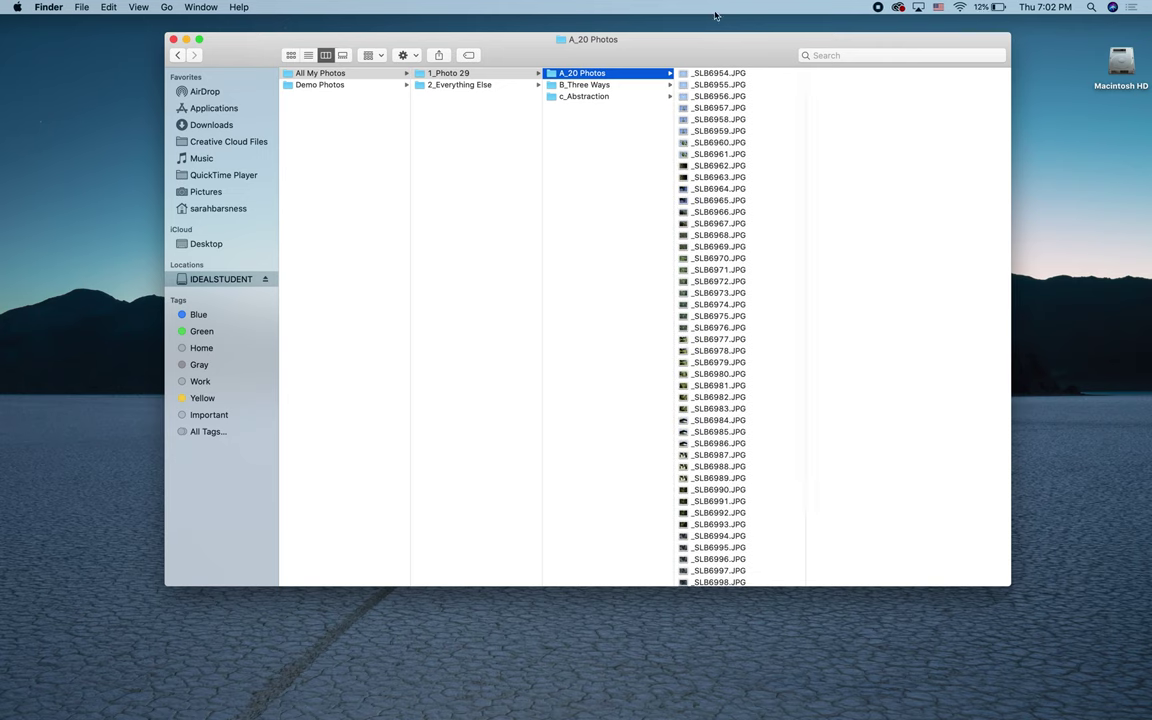
# Step: Preview the copied photos in A_20 Photos in list order, from _SLB6954.JPG down to _SLB7004.JPG
pyautogui.click(733, 73)
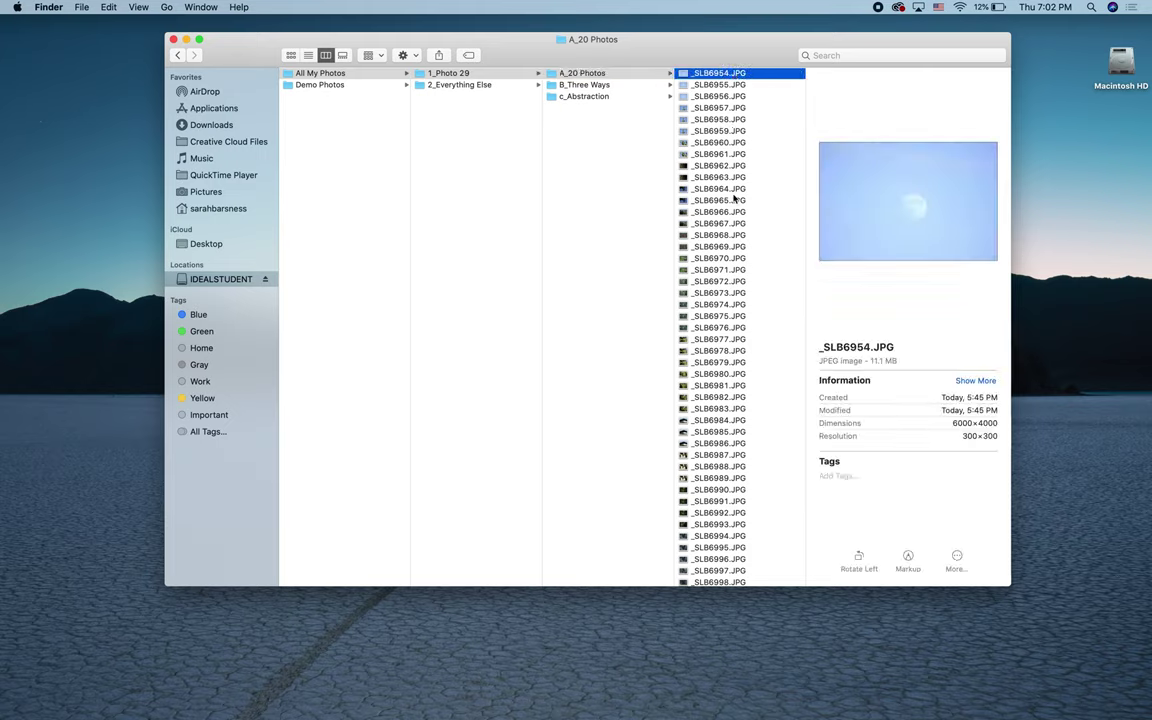
pyautogui.press('Down')
pyautogui.press('Down')
pyautogui.press('Down')
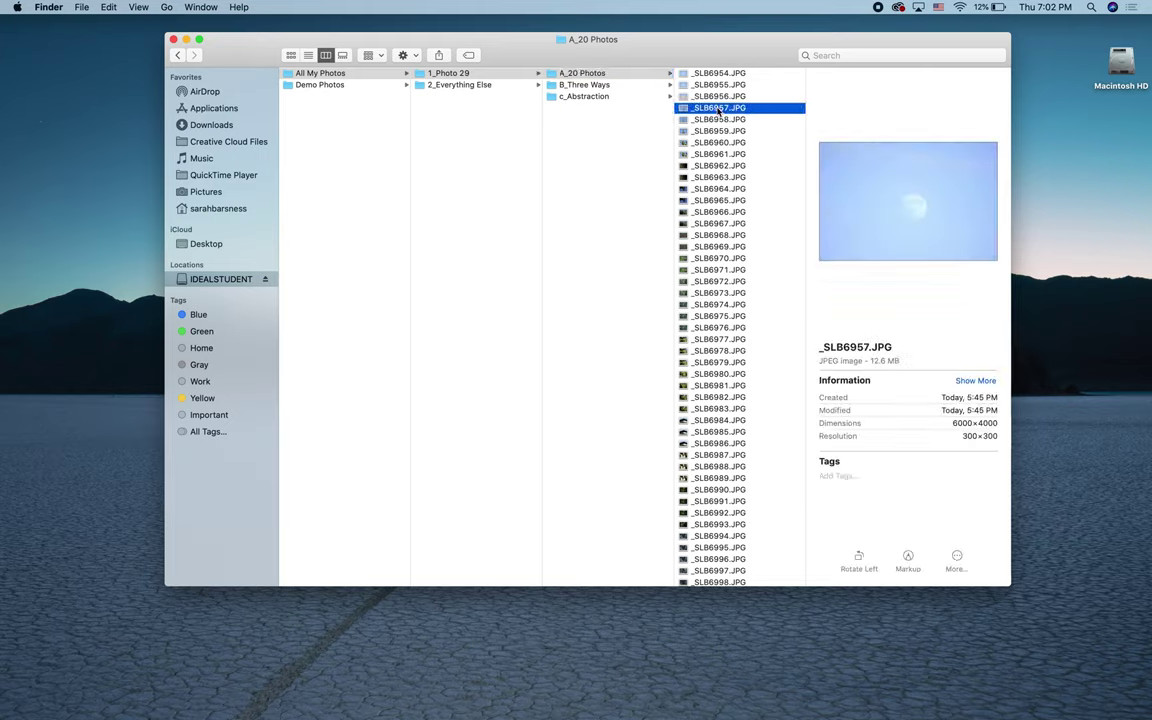
pyautogui.click(711, 169)
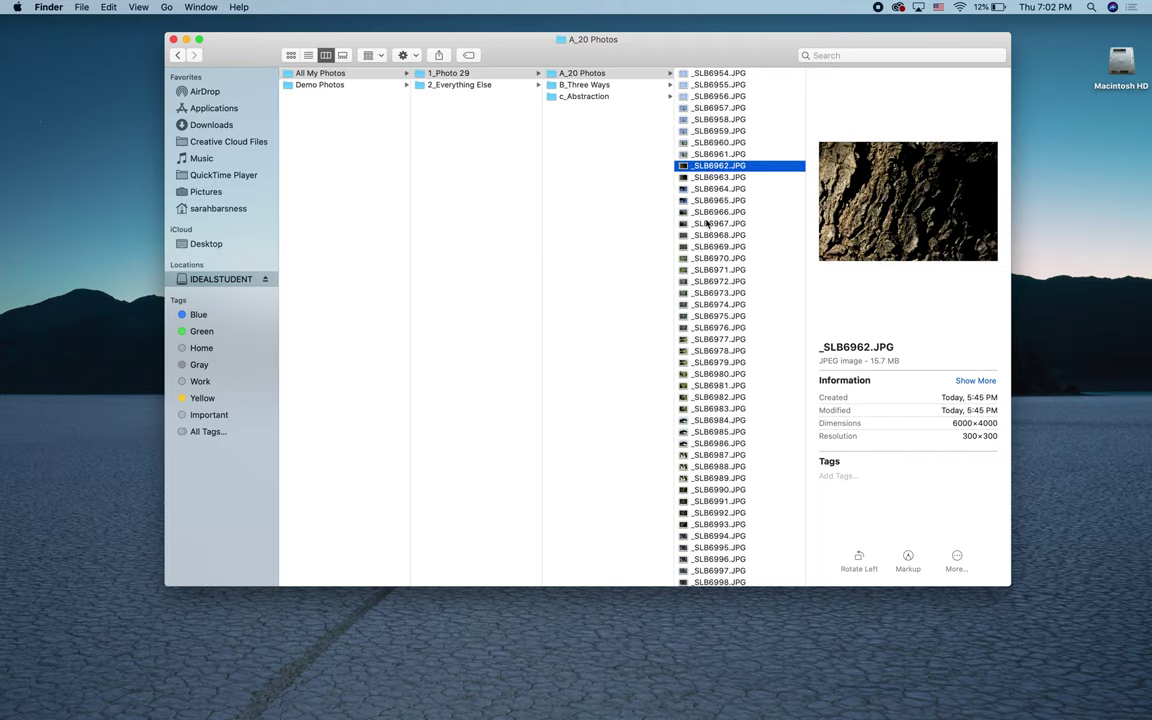
pyautogui.click(706, 259)
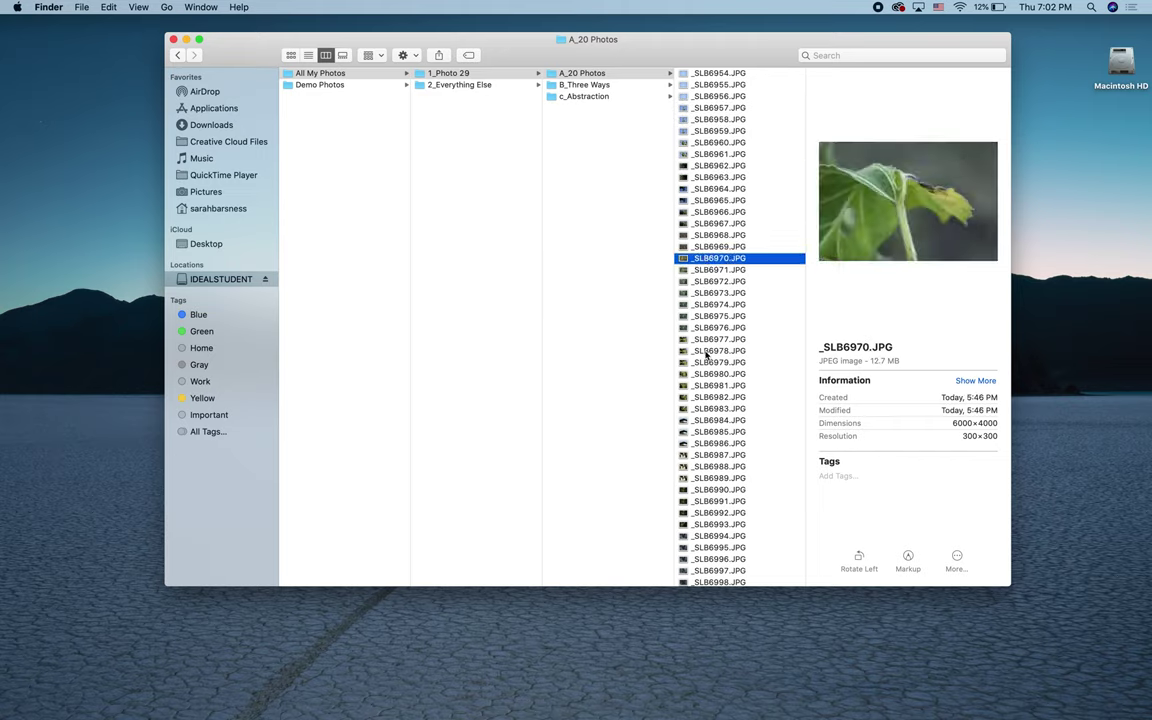
pyautogui.press('Down')
pyautogui.press('Down')
pyautogui.press('Down')
pyautogui.press('Down')
pyautogui.press('Down')
pyautogui.press('Down')
pyautogui.press('Down')
pyautogui.press('Down')
pyautogui.press('Down')
pyautogui.press('Down')
pyautogui.press('Down')
pyautogui.press('Down')
pyautogui.press('Down')
pyautogui.press('Down')
pyautogui.press('Down')
pyautogui.press('Down')
pyautogui.press('Down')
pyautogui.press('Down')
pyautogui.press('Down')
pyautogui.press('Down')
pyautogui.scroll(-2, 708, 483)
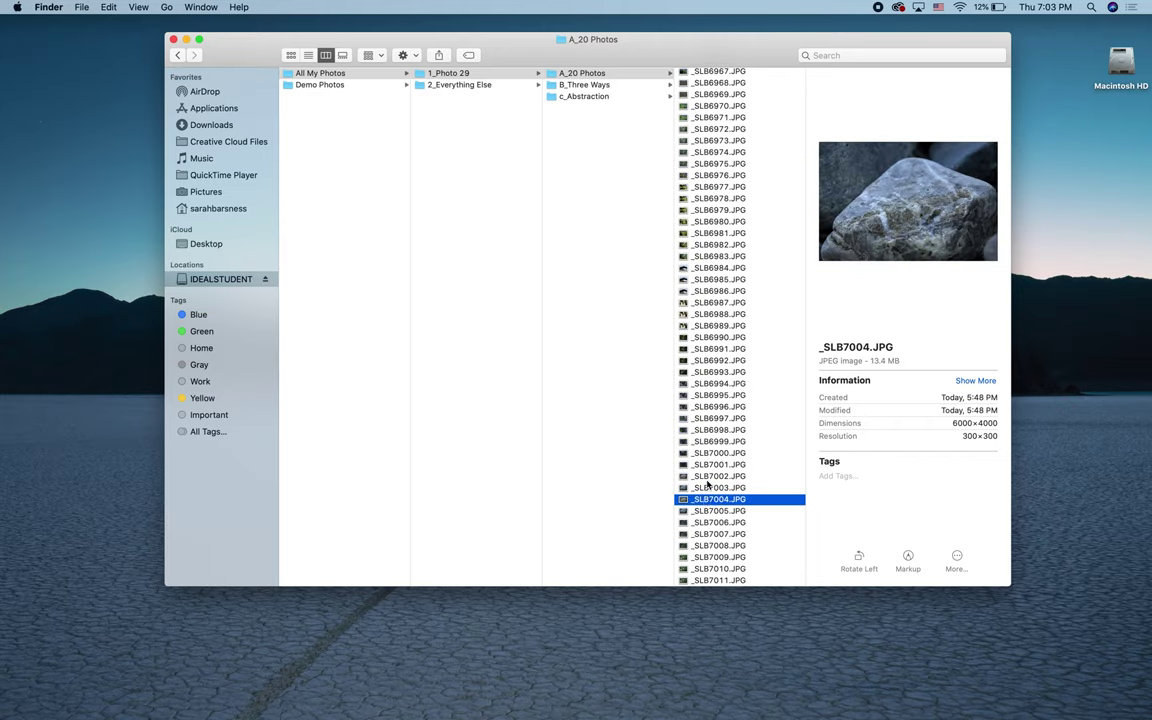
# Step: Go back up the photo list, previewing _SLB7002.JPG, _SLB7000.JPG, _SLB6998.JPG and _SLB6996.JPG
pyautogui.click(709, 477)
pyautogui.click(712, 455)
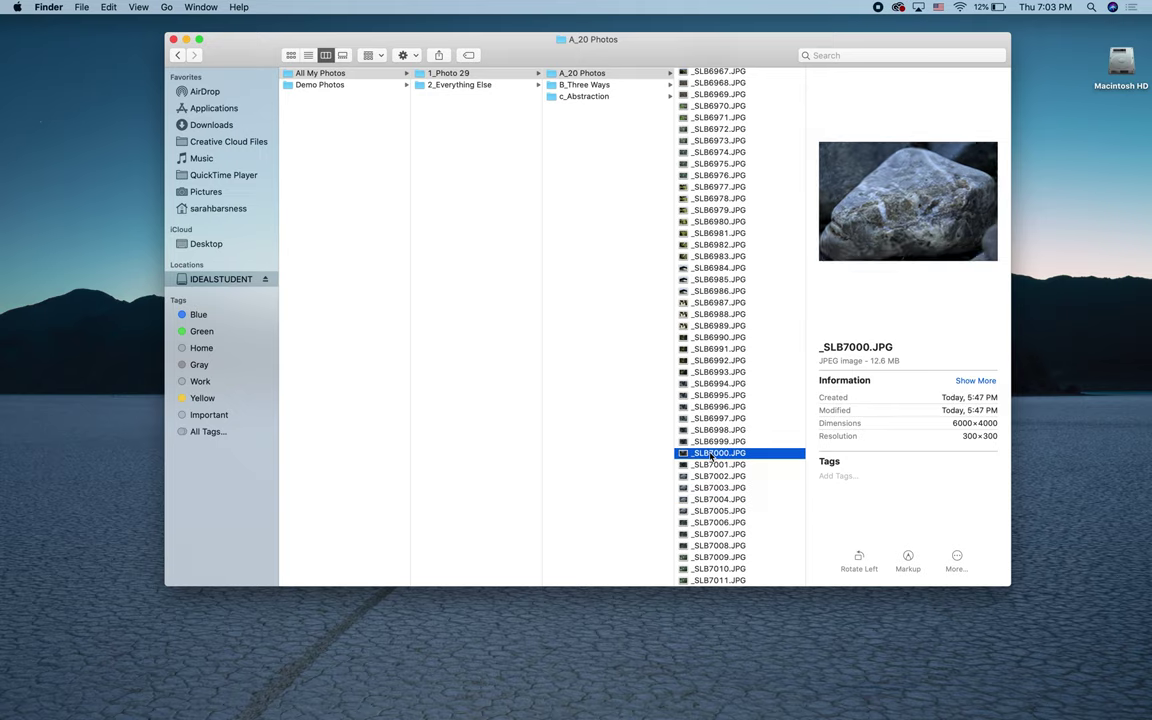
pyautogui.click(713, 431)
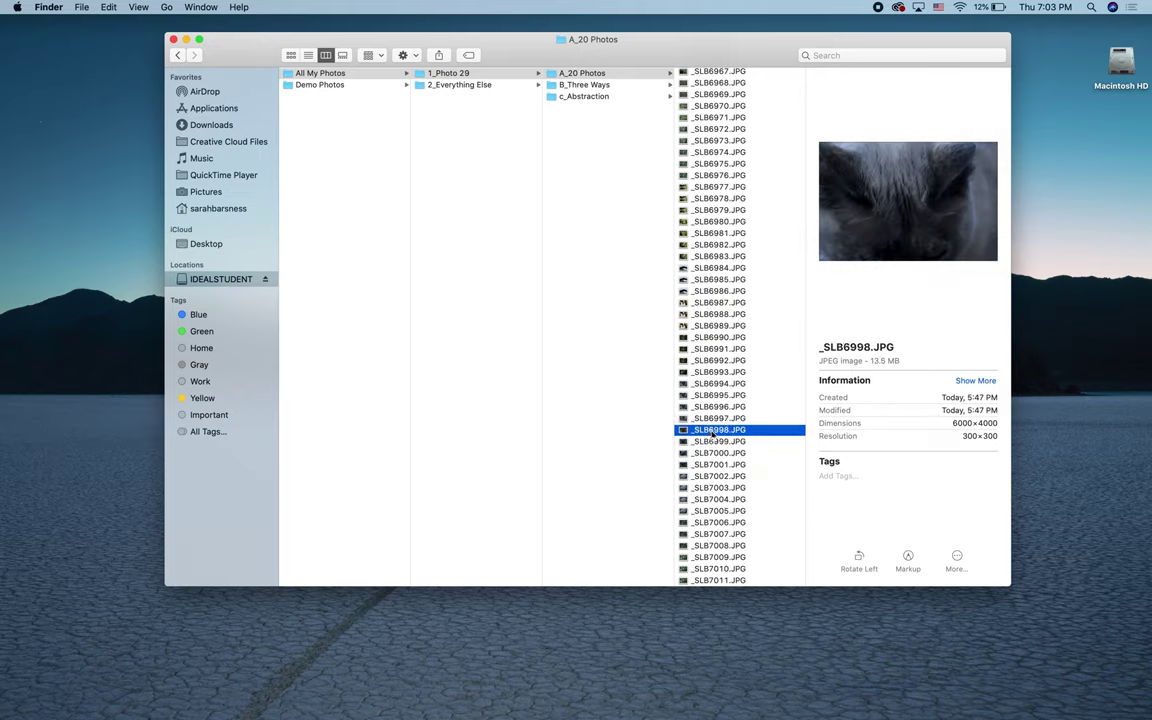
pyautogui.click(714, 408)
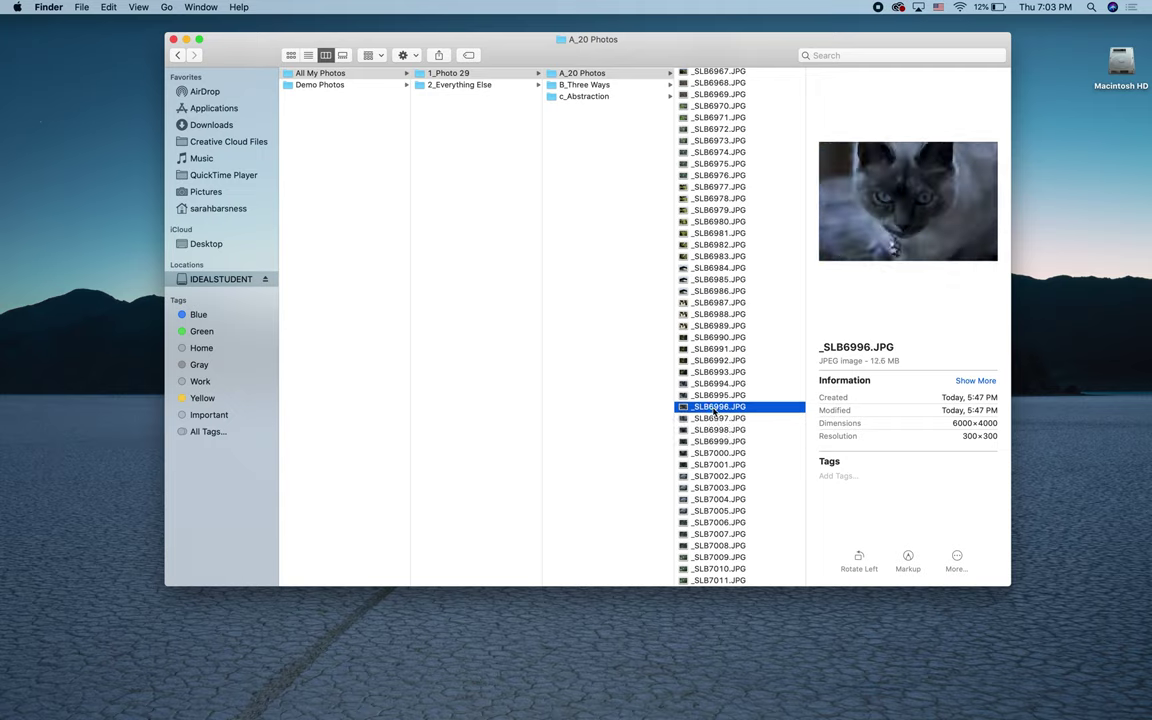
# Step: Compare the cat photos _SLB6995.JPG and _SLB6994.JPG with neighbouring _SLB6993.JPG, and move _SLB6994.JPG into the 2_Everything Else folder
pyautogui.click(709, 396)
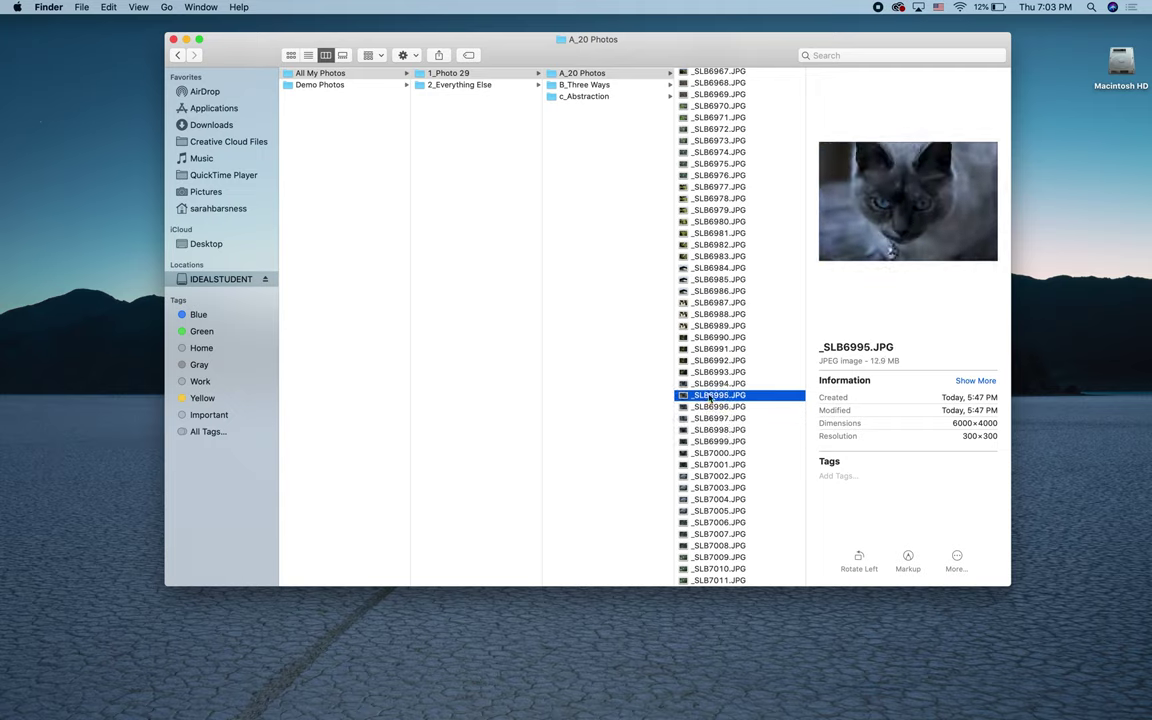
pyautogui.click(710, 384)
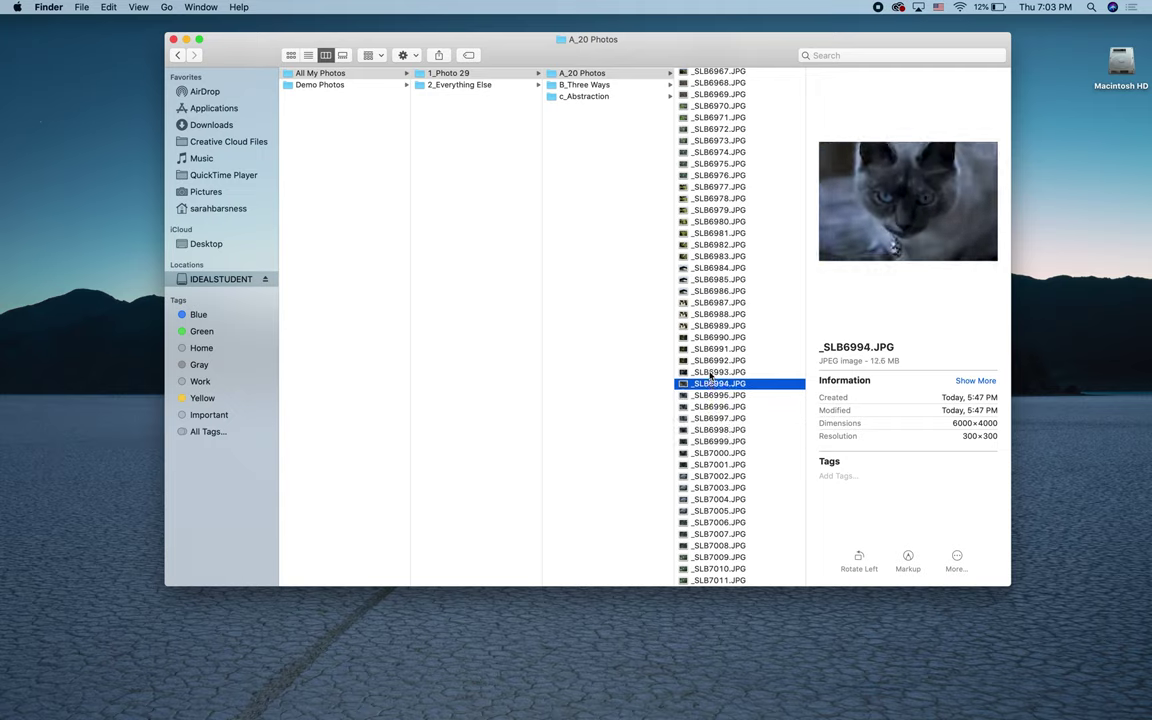
pyautogui.click(711, 373)
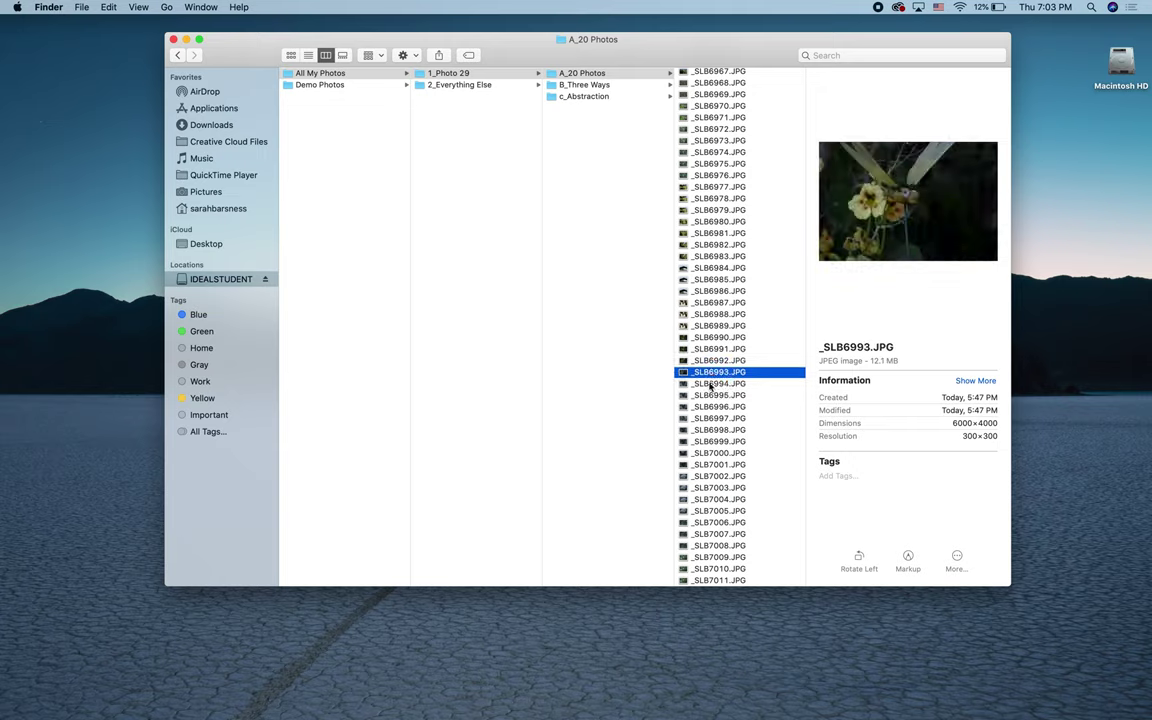
pyautogui.click(712, 385)
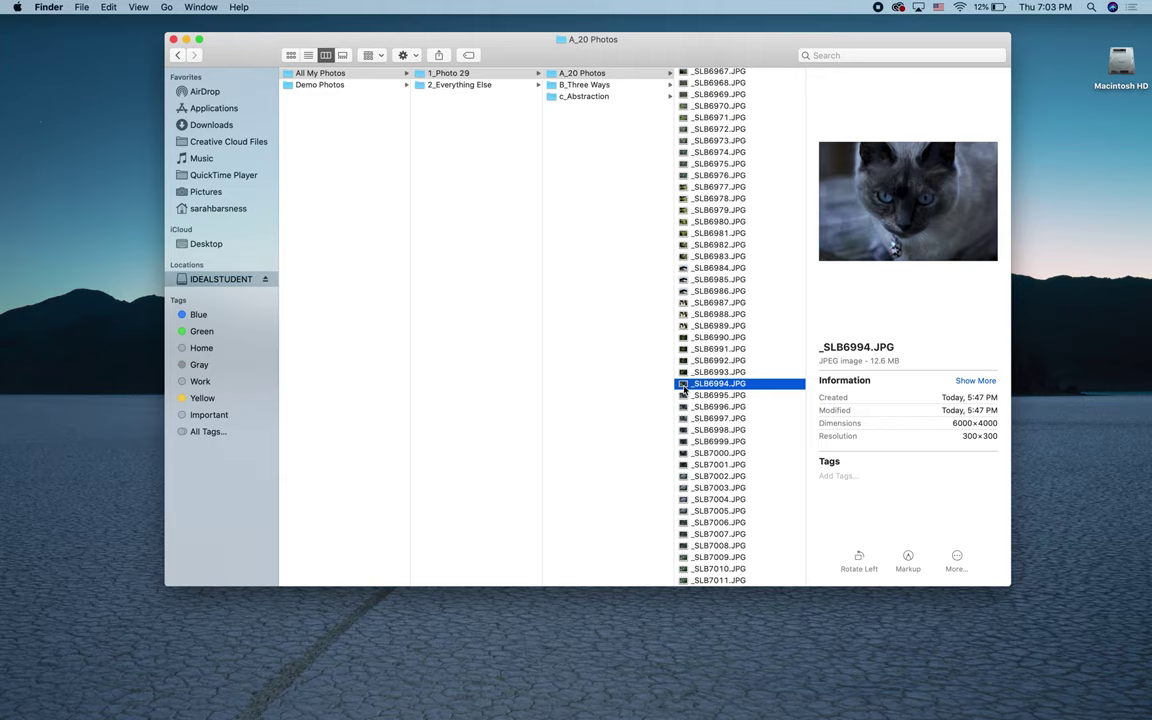
pyautogui.moveTo(684, 389); pyautogui.dragTo(463, 89)
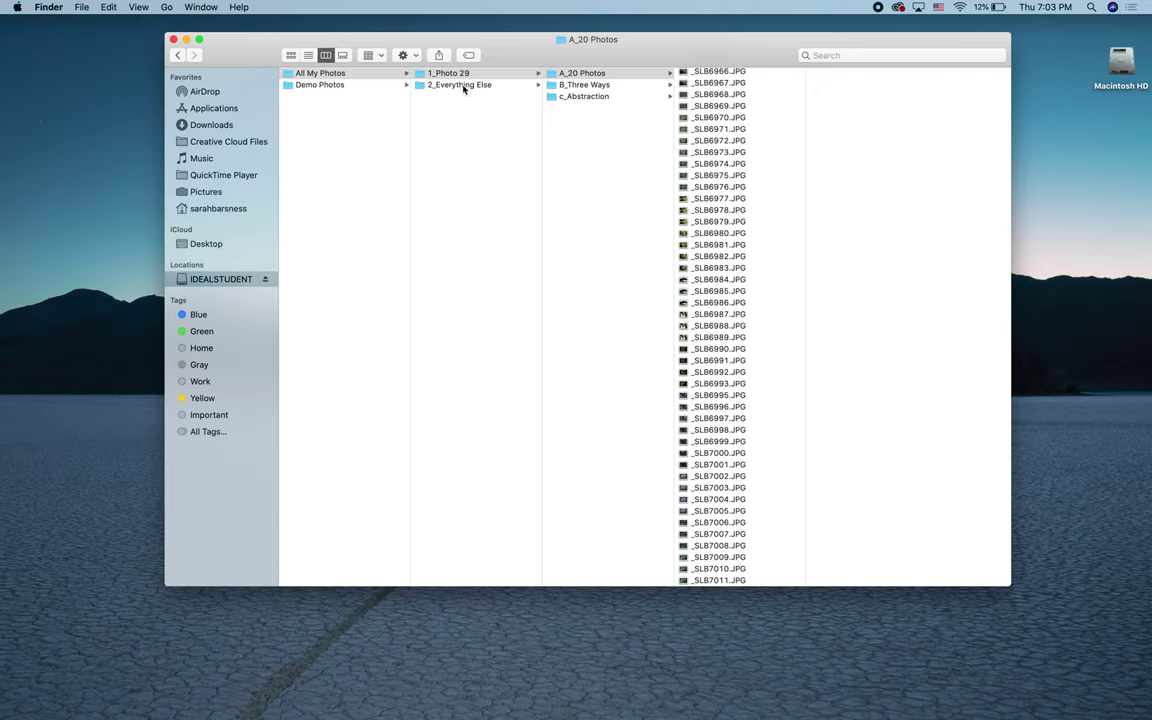
# Step: Preview the photos in A_20 Photos from _SLB6991.JPG down to _SLB7002.JPG to find the remaining cat shots
pyautogui.click(716, 362)
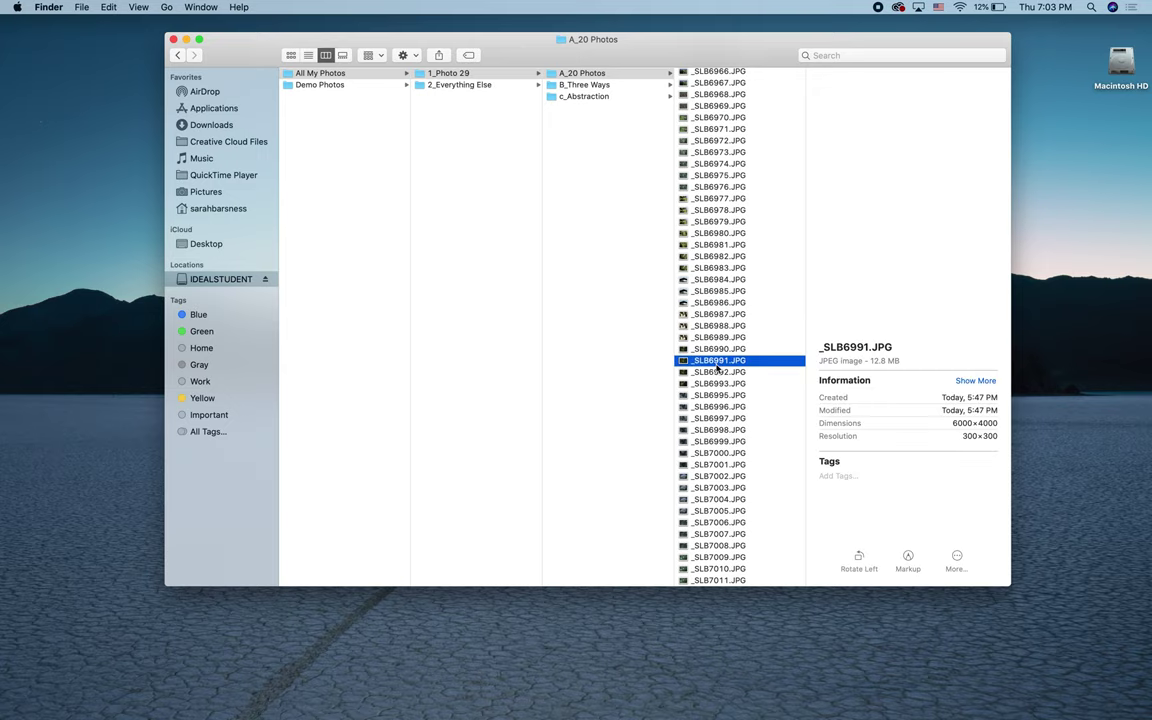
pyautogui.click(716, 372)
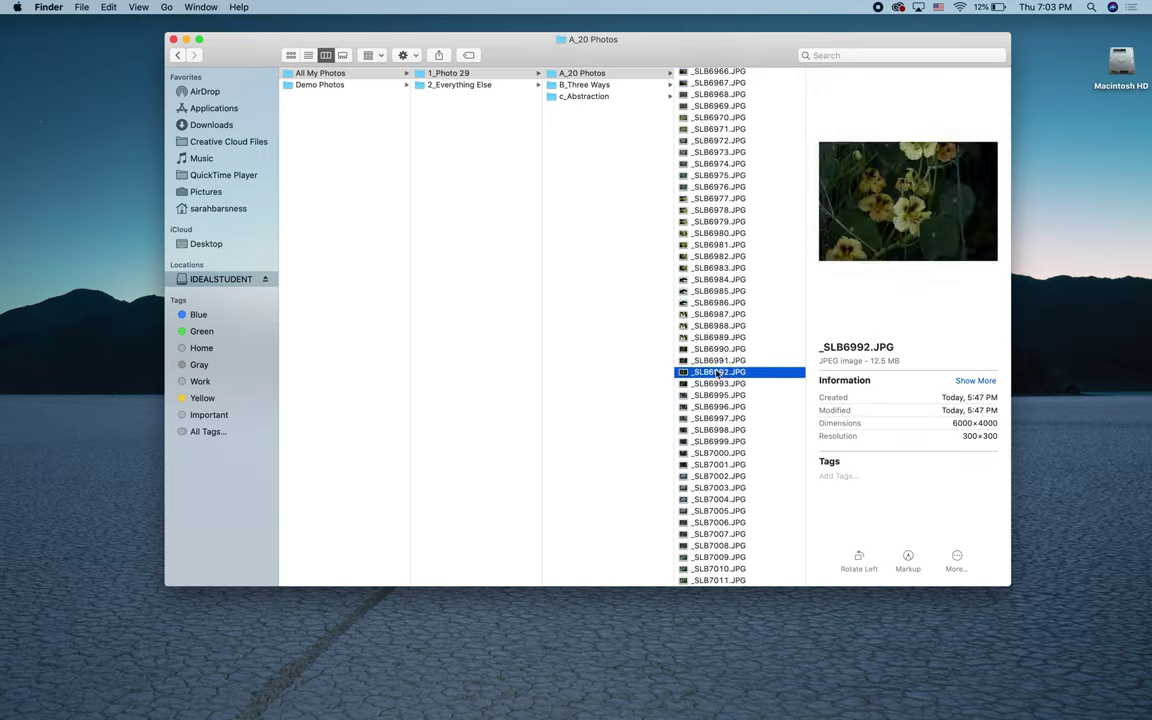
pyautogui.click(715, 384)
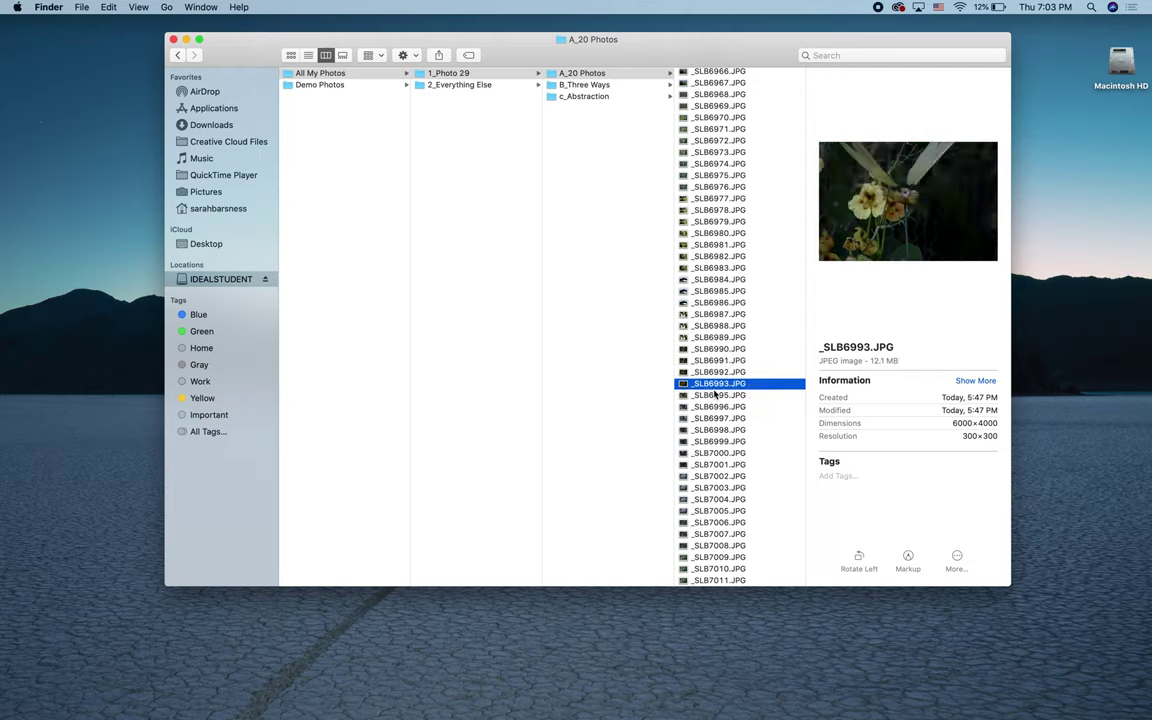
pyautogui.click(713, 396)
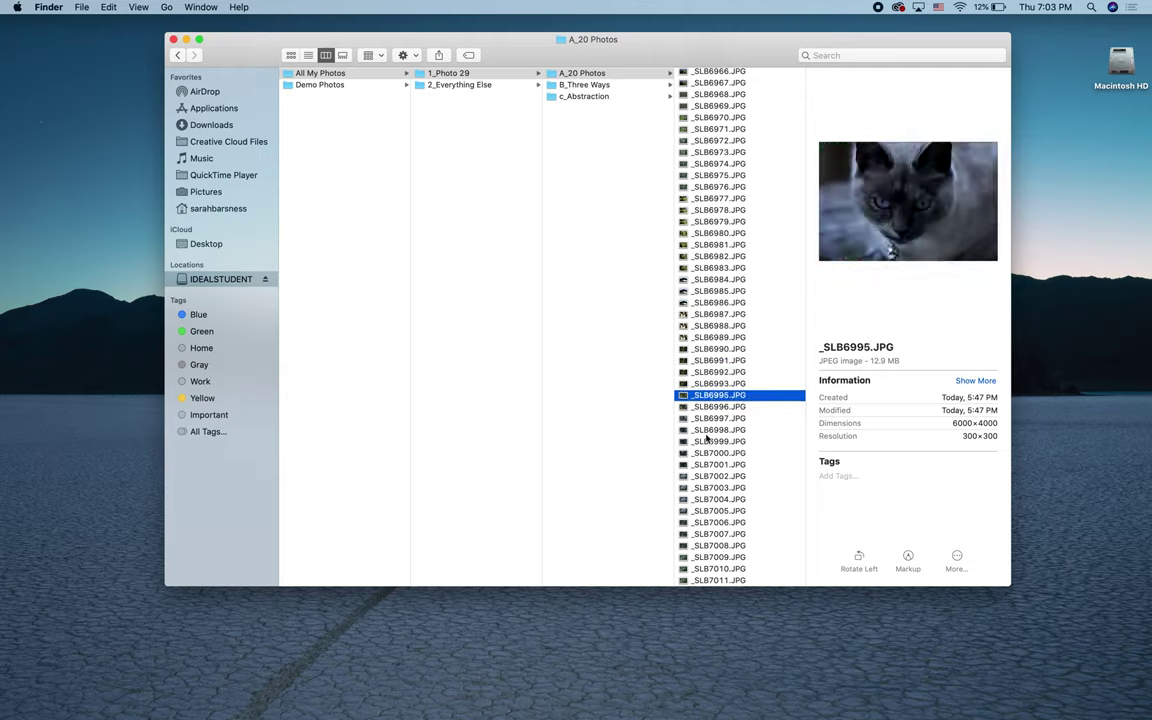
pyautogui.click(710, 431)
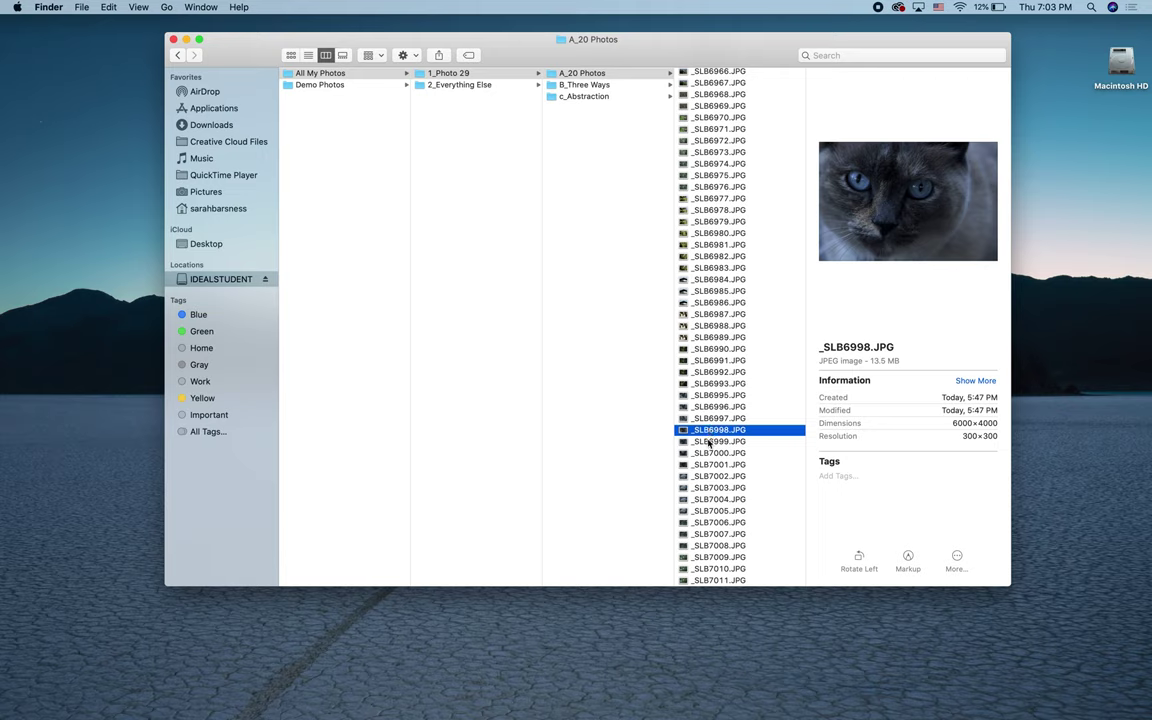
pyautogui.click(708, 444)
pyautogui.click(709, 455)
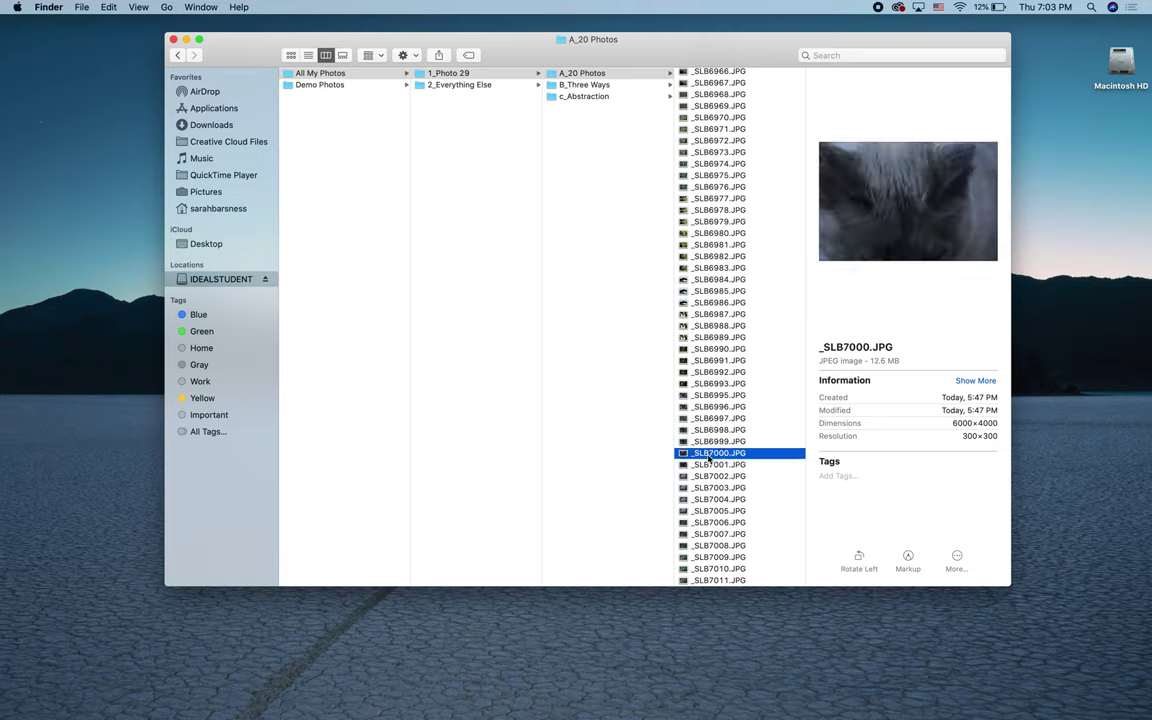
pyautogui.click(709, 465)
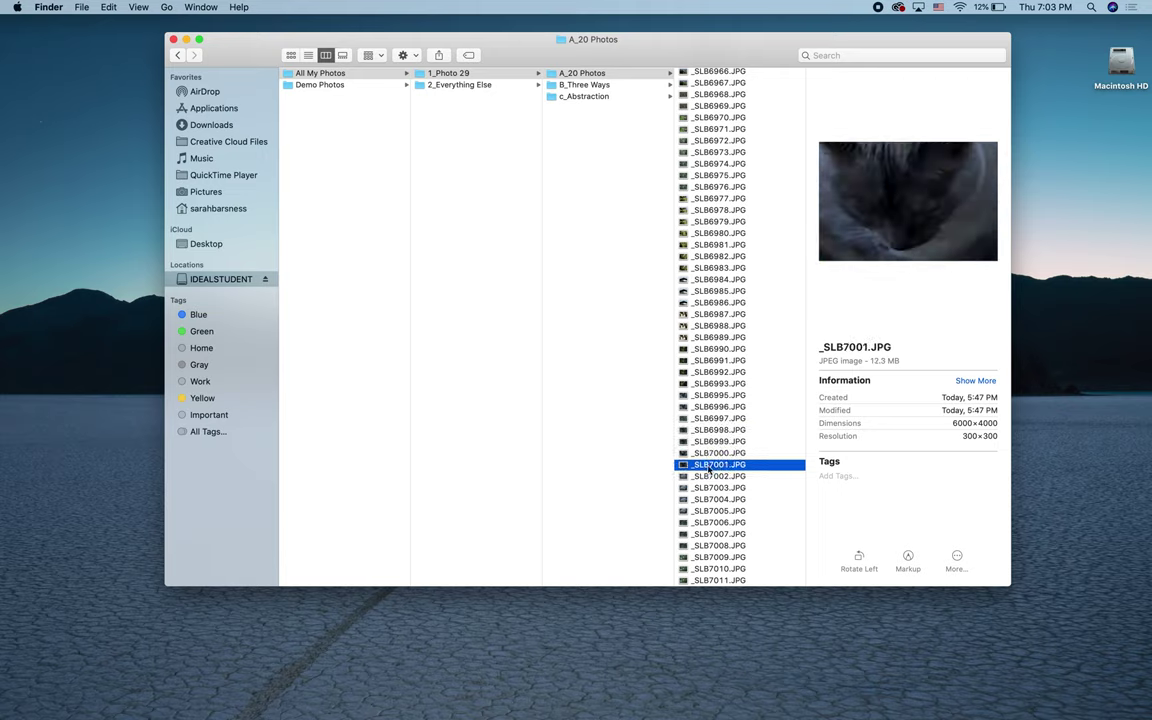
pyautogui.click(708, 477)
# Step: Select the cat photos _SLB6996.JPG through _SLB7001.JPG and move them together into the 2_Everything Else folder
pyautogui.click(711, 466)
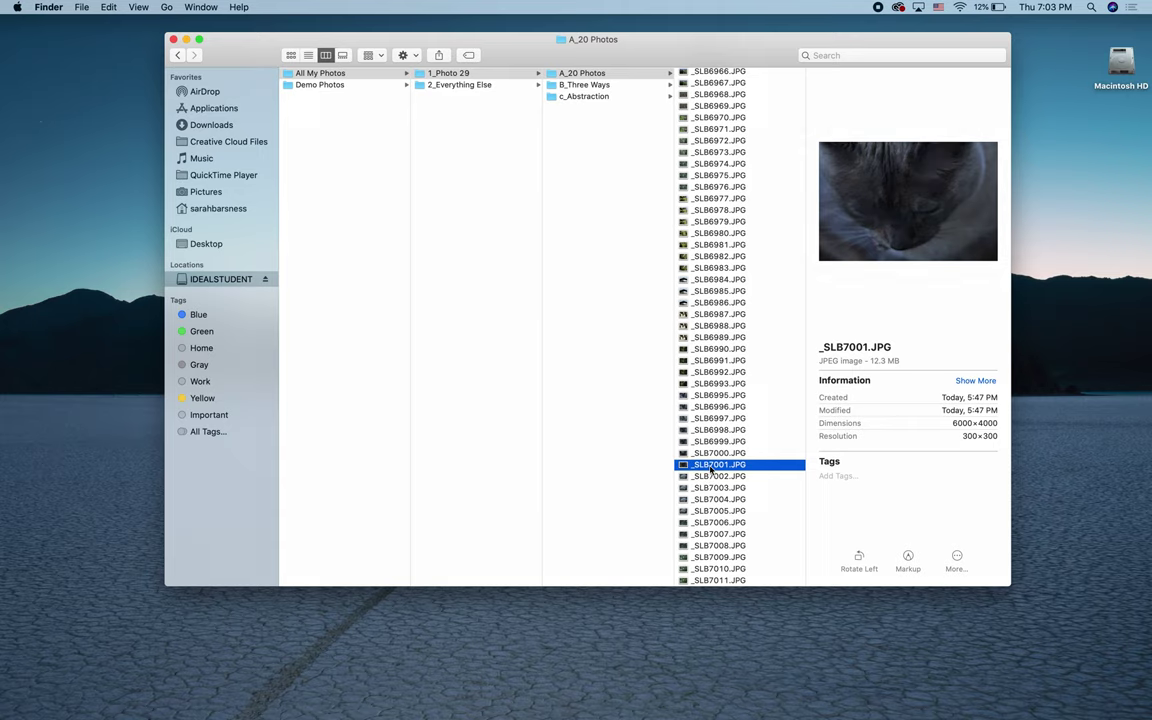
pyautogui.keyDown('shift'); pyautogui.click(708, 407); pyautogui.keyUp('shift')
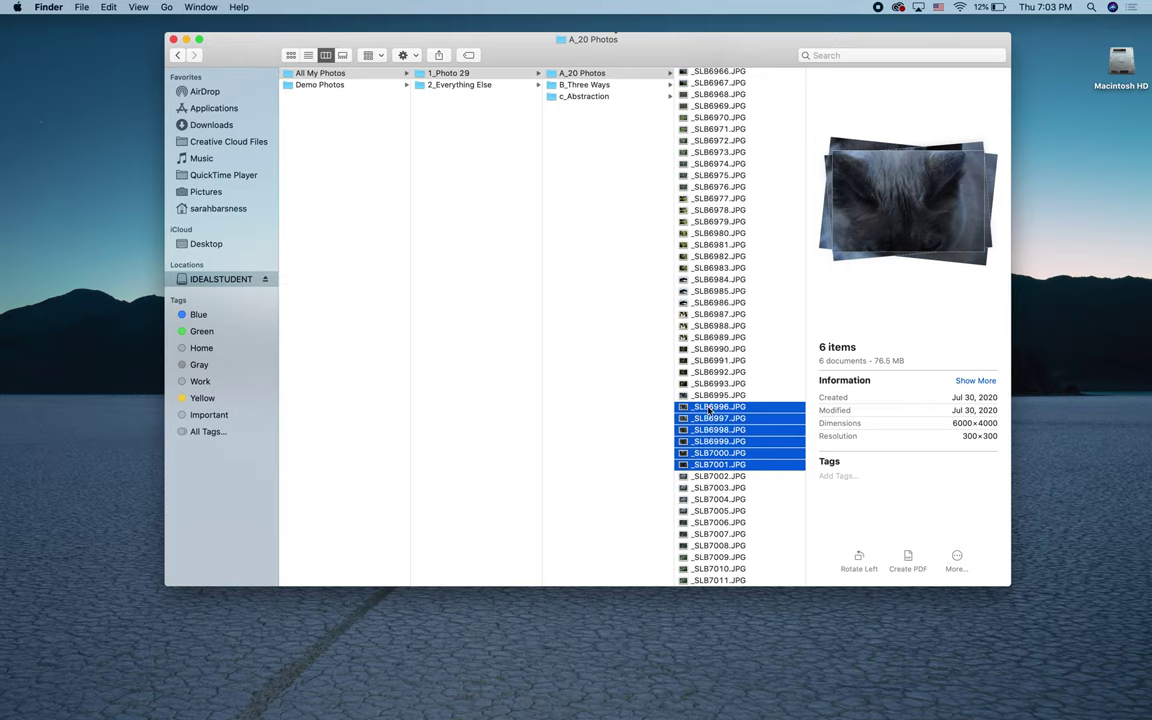
pyautogui.moveTo(708, 410); pyautogui.dragTo(451, 85)
# Step: Create a folder named Five Favorites inside A_20 Photos and move _SLB7011.JPG into it
pyautogui.scroll(-2, 730, 470)
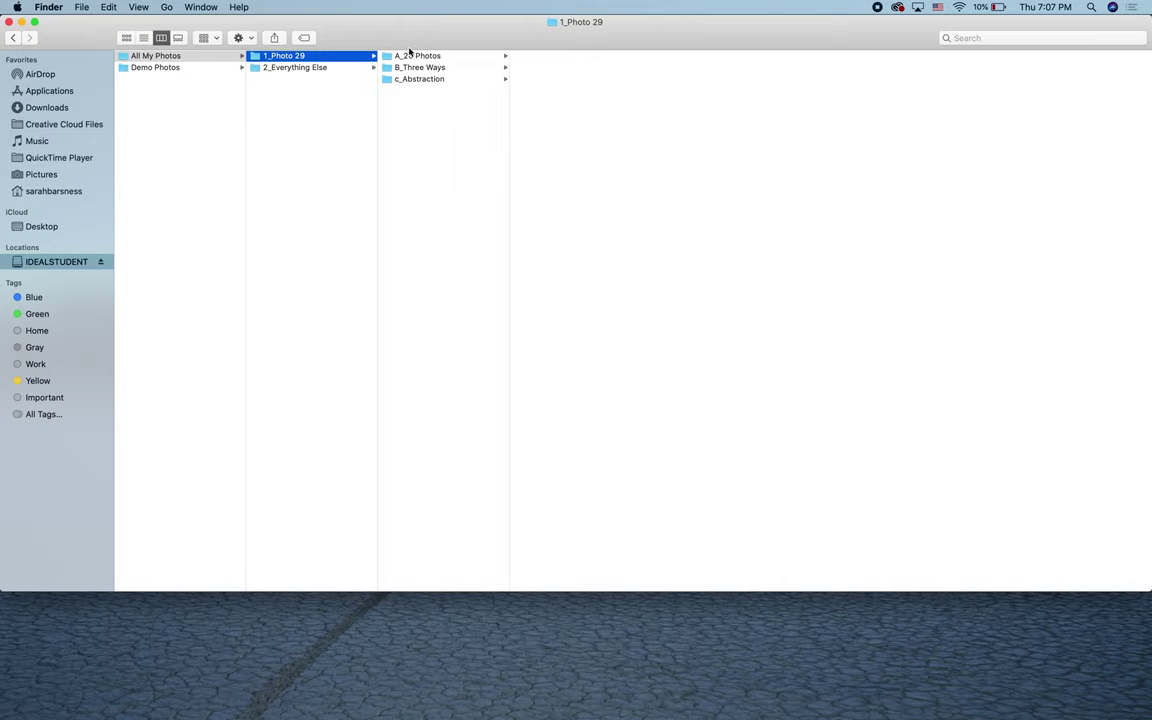
pyautogui.click(382, 55)
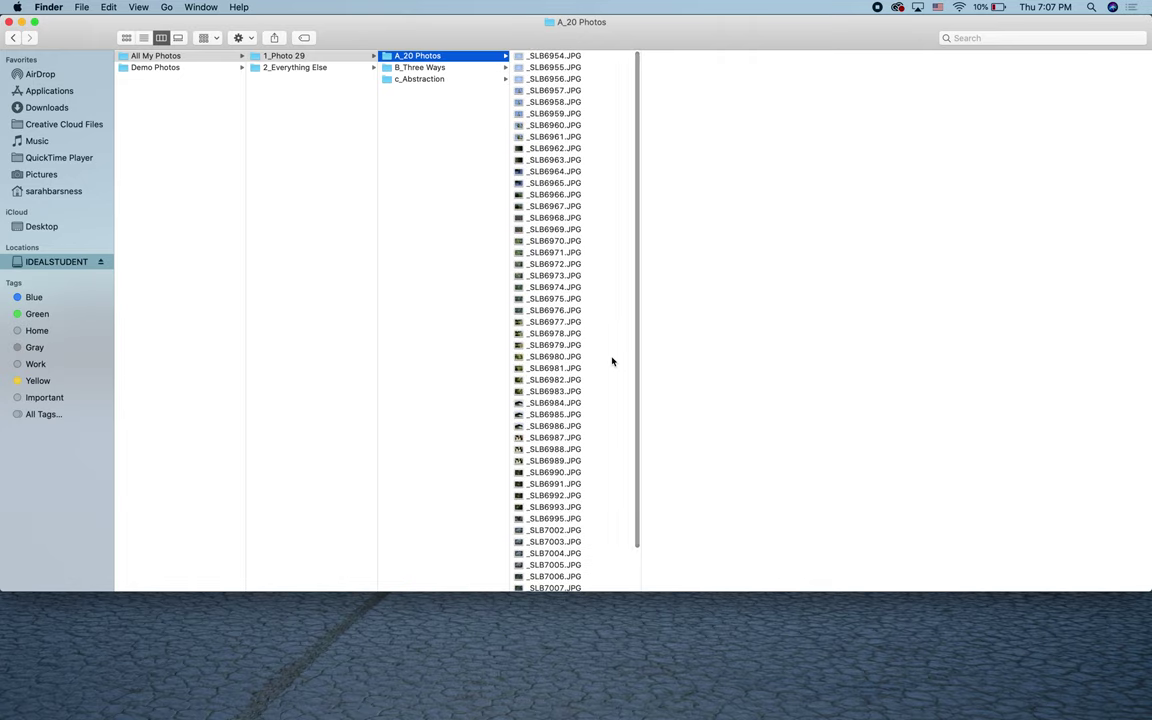
pyautogui.scroll(-1, 612, 361)
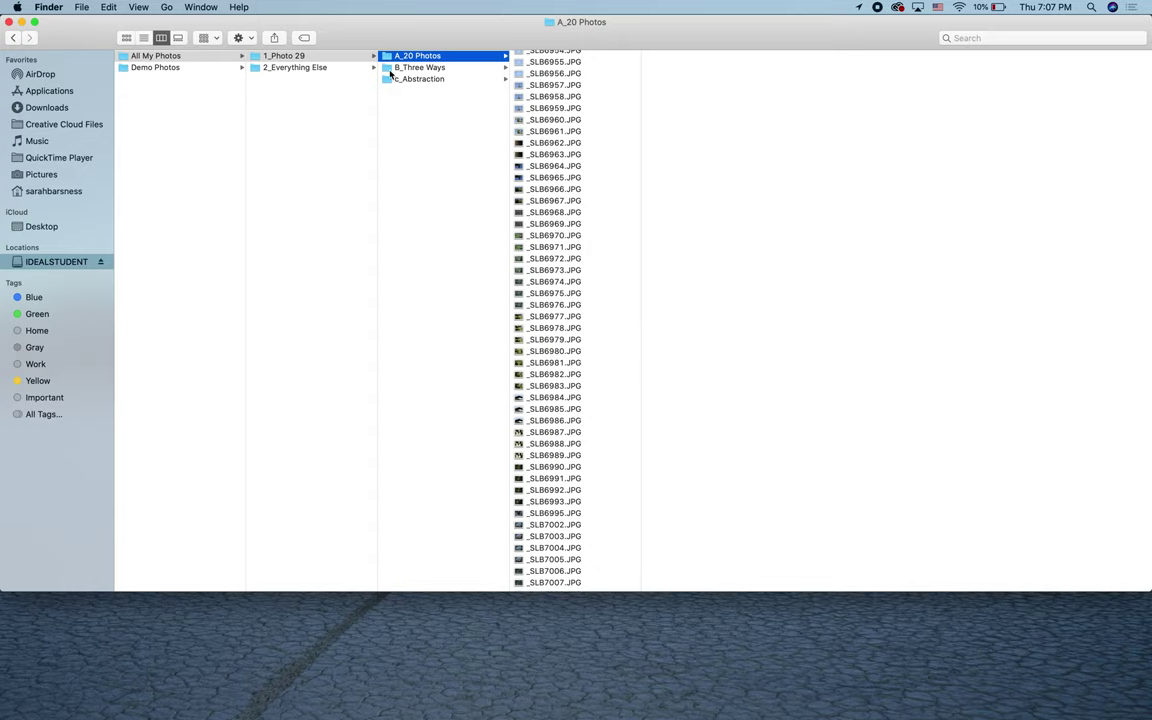
pyautogui.click(81, 7)
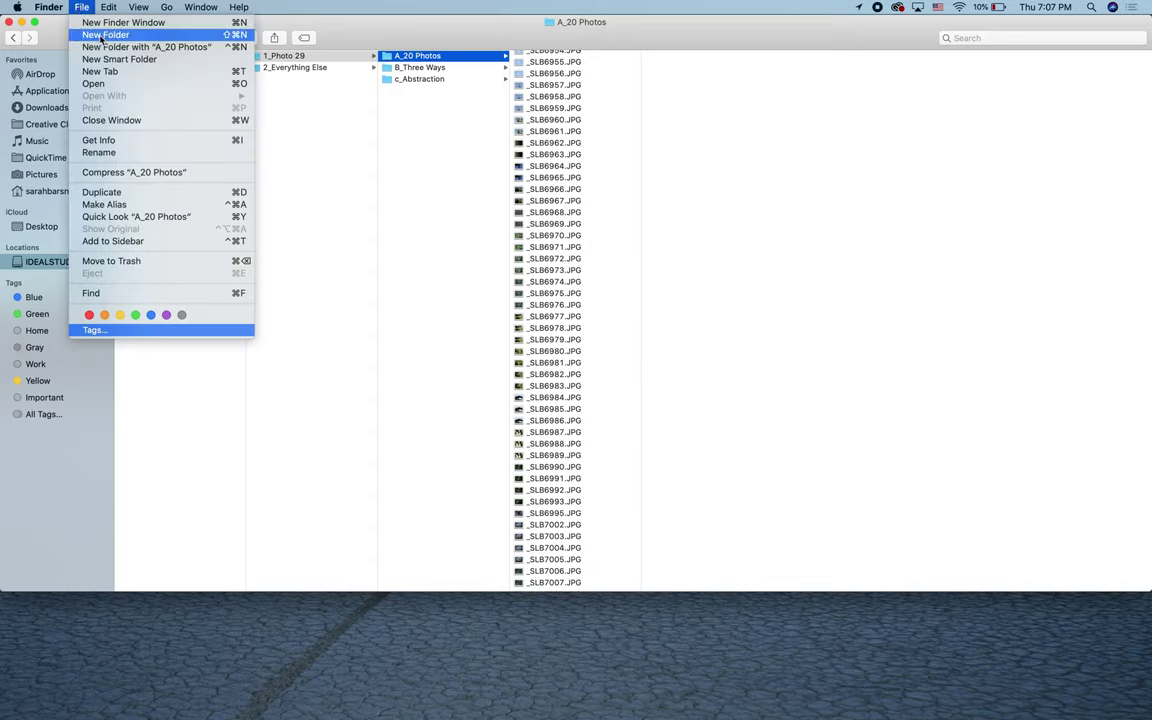
pyautogui.click(101, 36)
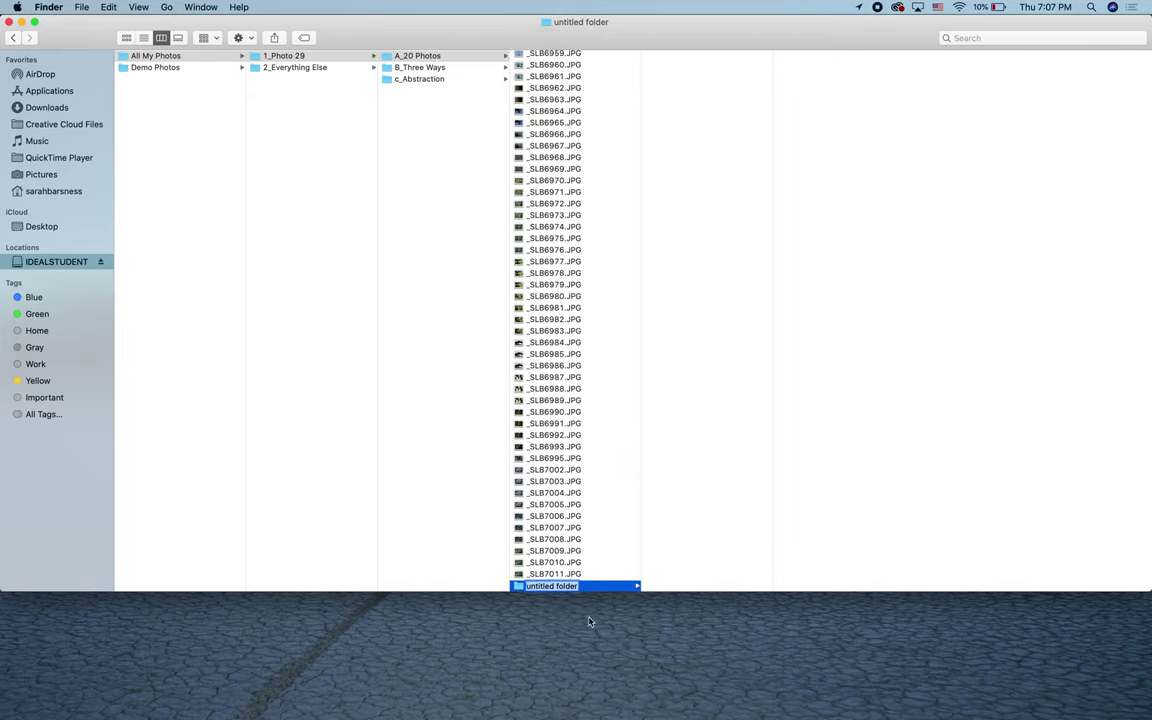
pyautogui.write('Five Favorites')
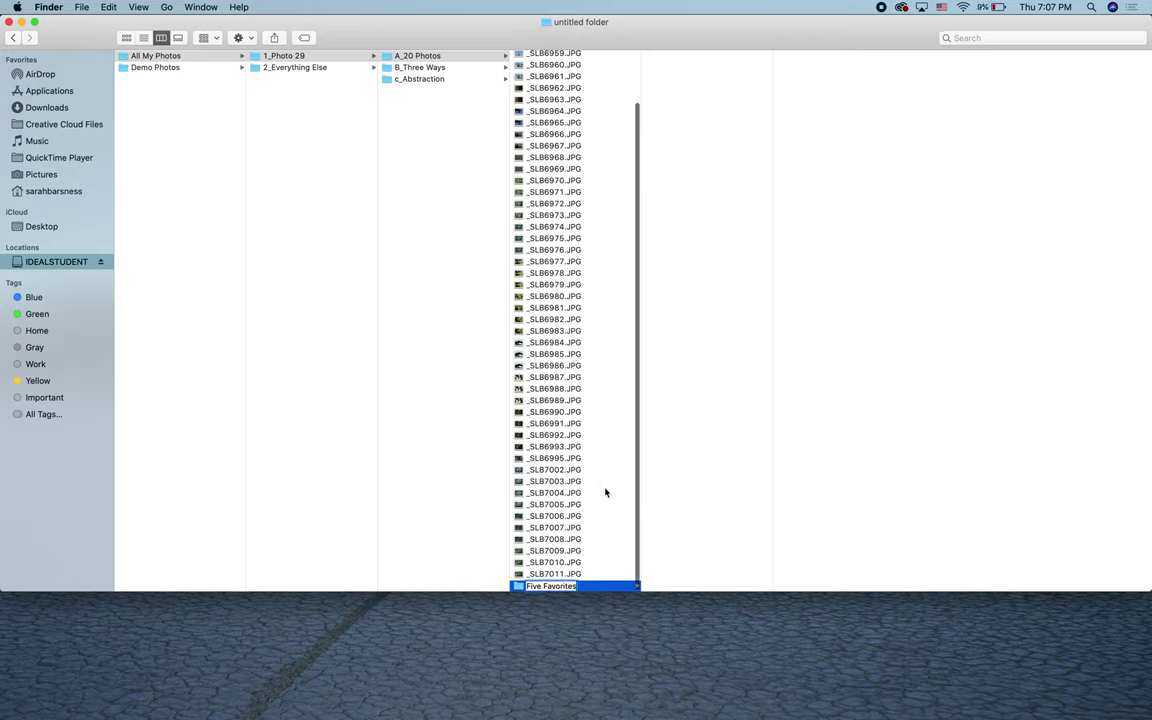
pyautogui.click(560, 575)
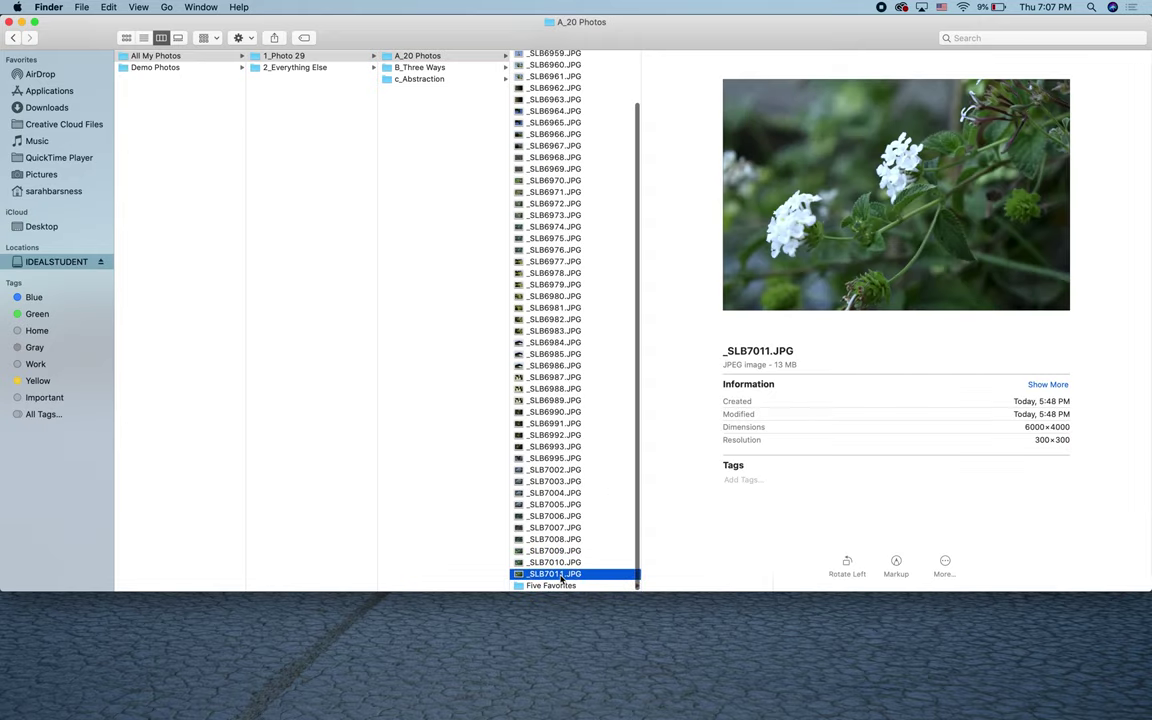
pyautogui.moveTo(553, 574); pyautogui.dragTo(549, 587)
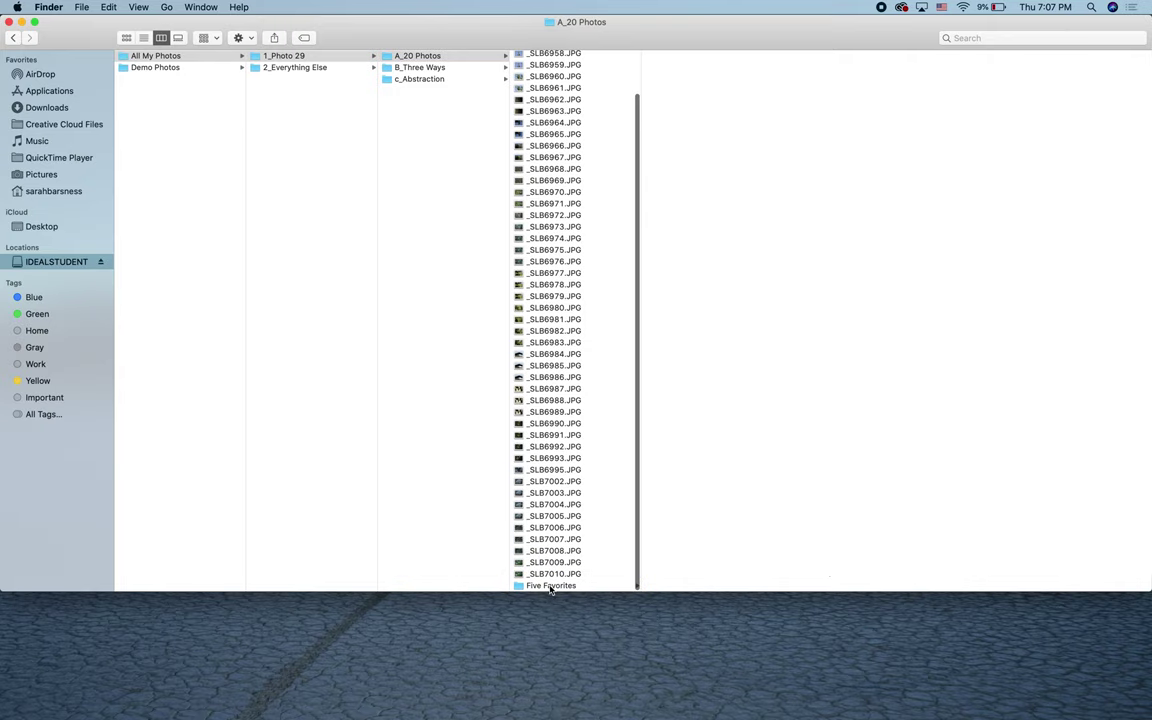
# Step: Preview _SLB7007.JPG and _SLB7004.JPG, and move the cat photo _SLB6995.JPG into 2_Everything Else
pyautogui.click(552, 540)
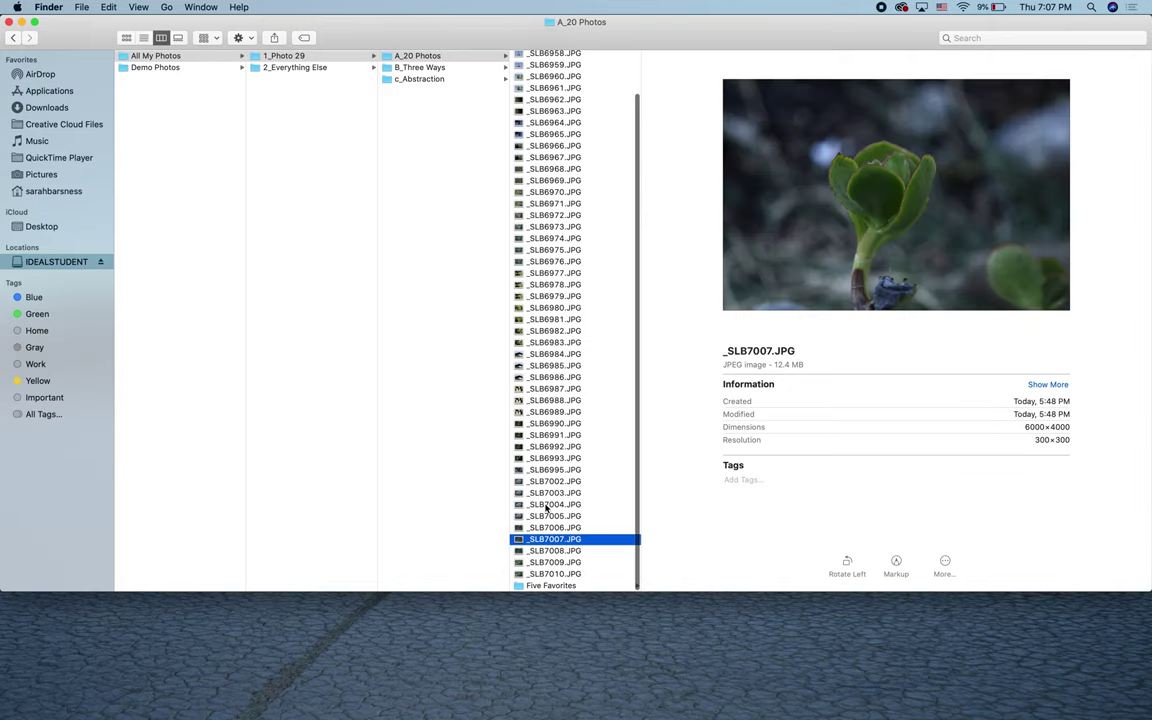
pyautogui.click(553, 504)
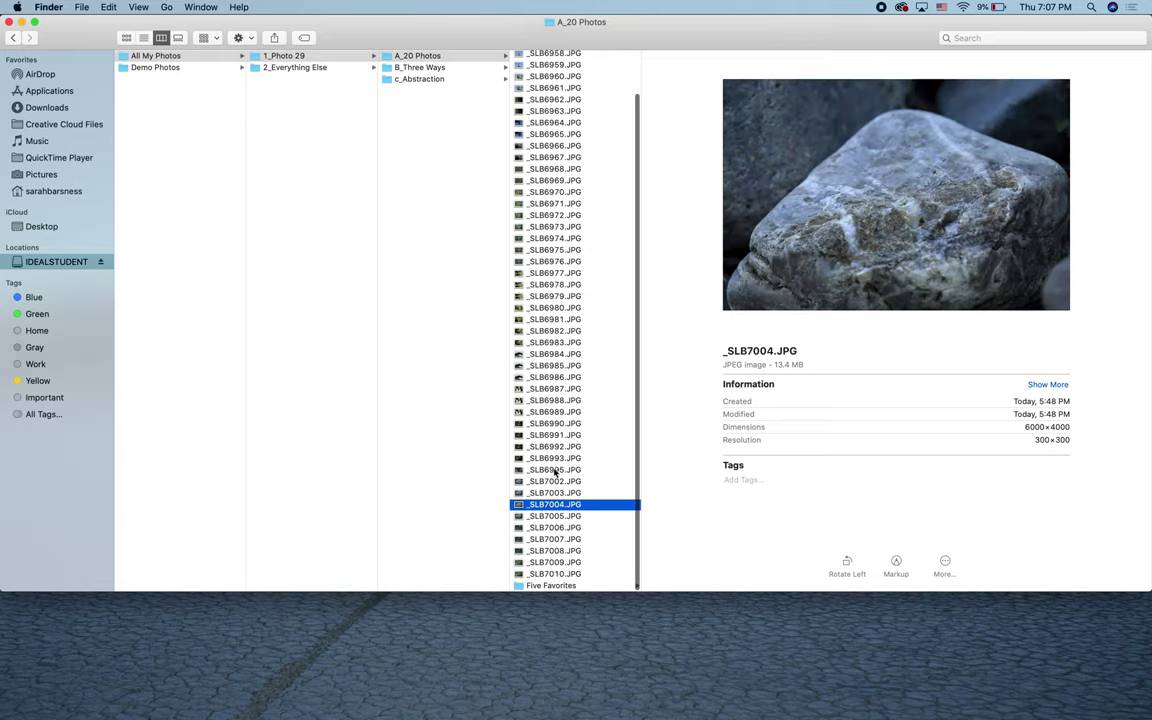
pyautogui.click(556, 470)
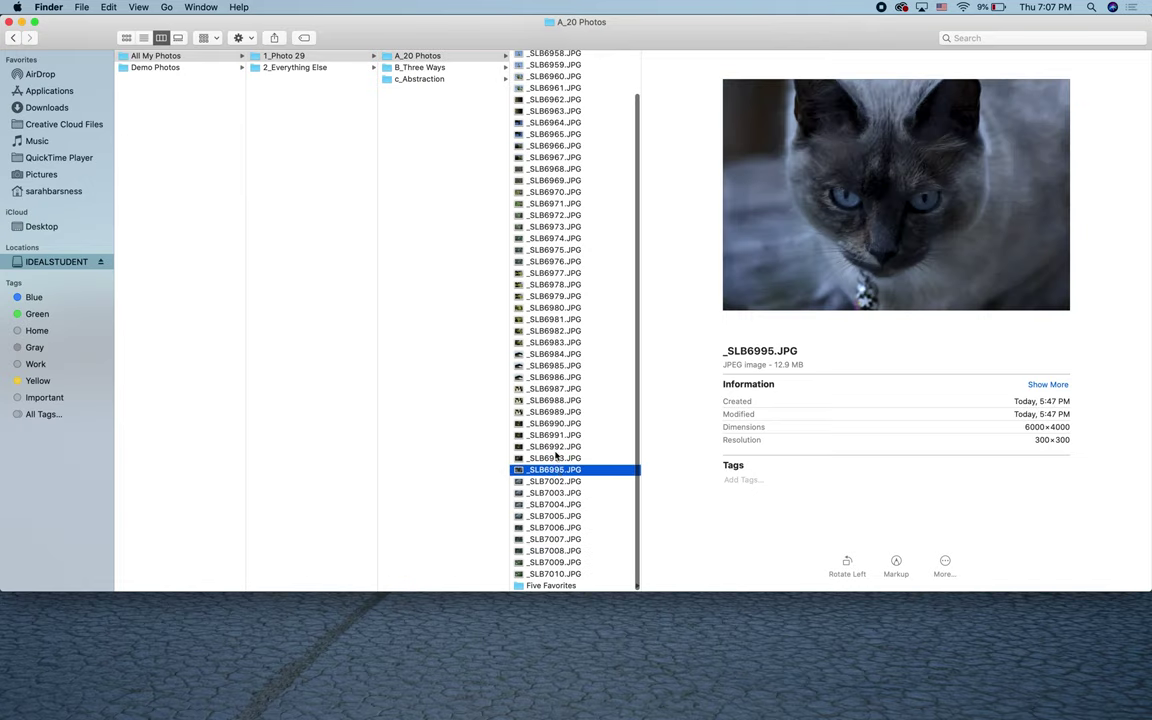
pyautogui.moveTo(553, 470); pyautogui.dragTo(292, 70)
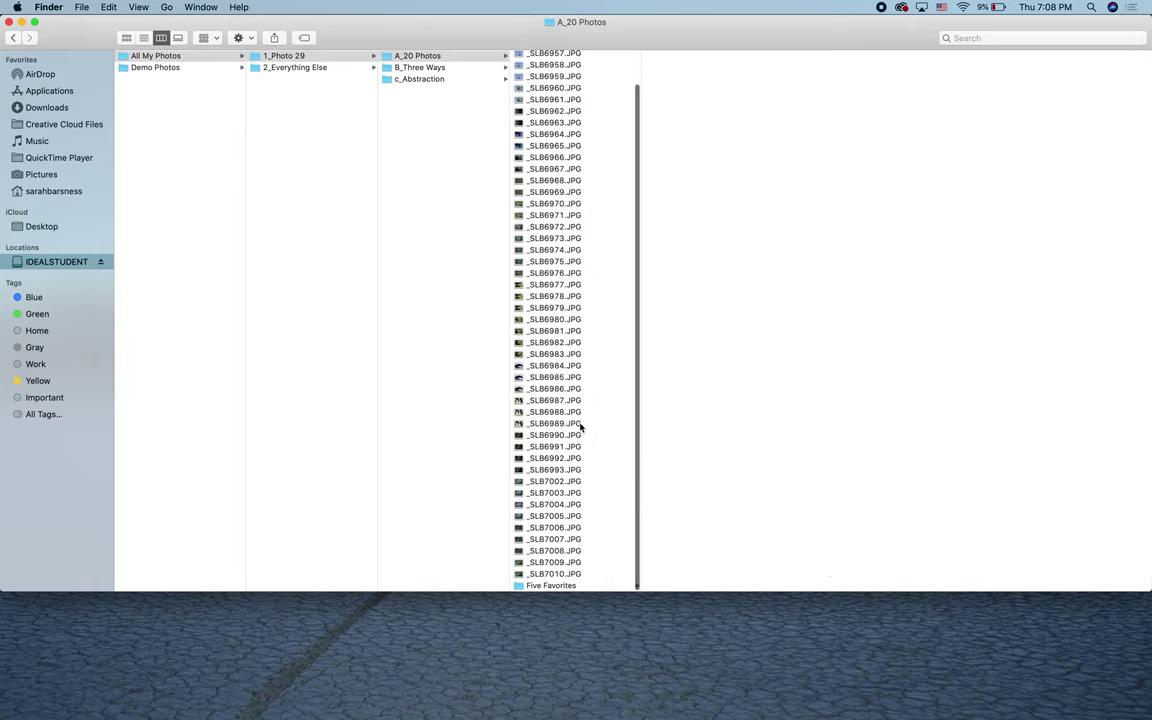
# Step: Review the photos from _SLB6993.JPG up to _SLB6984.JPG, and move _SLB6981.JPG into the Five Favorites folder
pyautogui.click(556, 468)
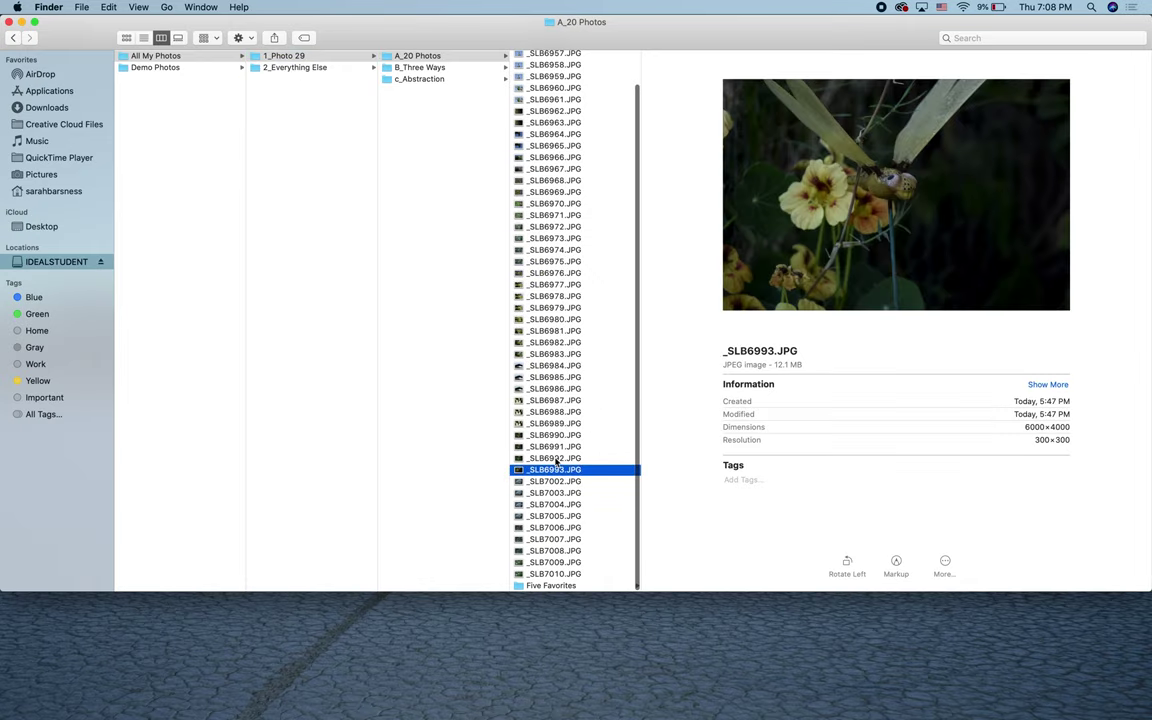
pyautogui.click(556, 459)
pyautogui.click(556, 433)
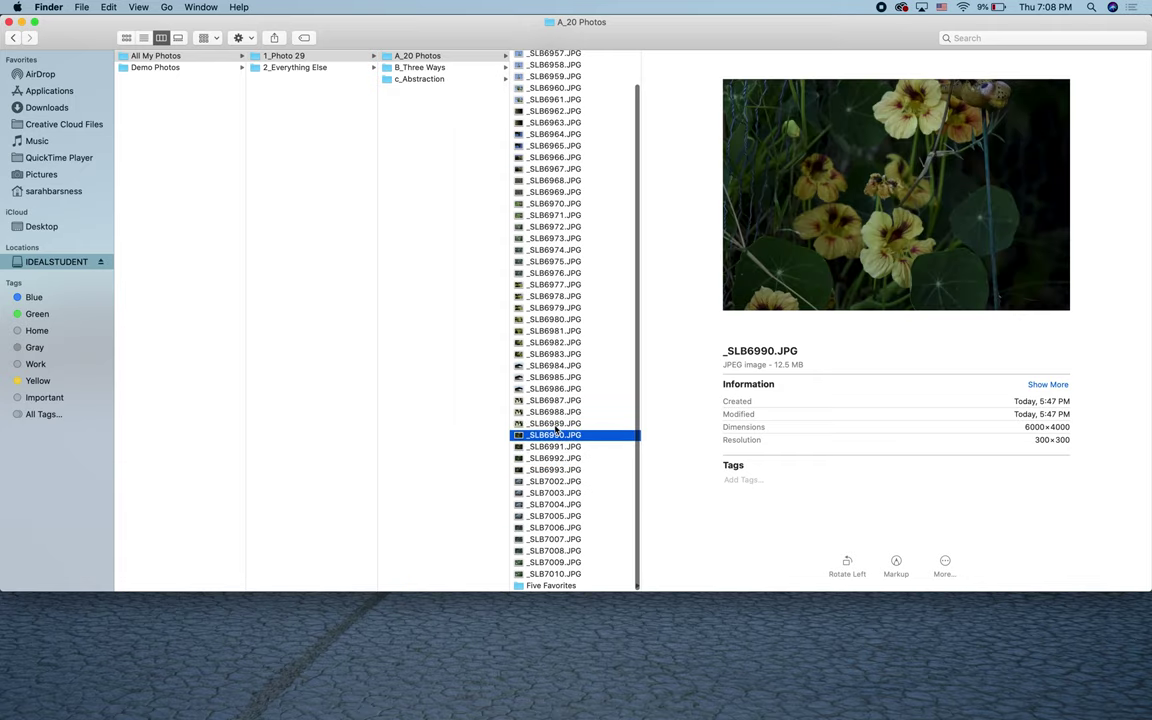
pyautogui.click(557, 424)
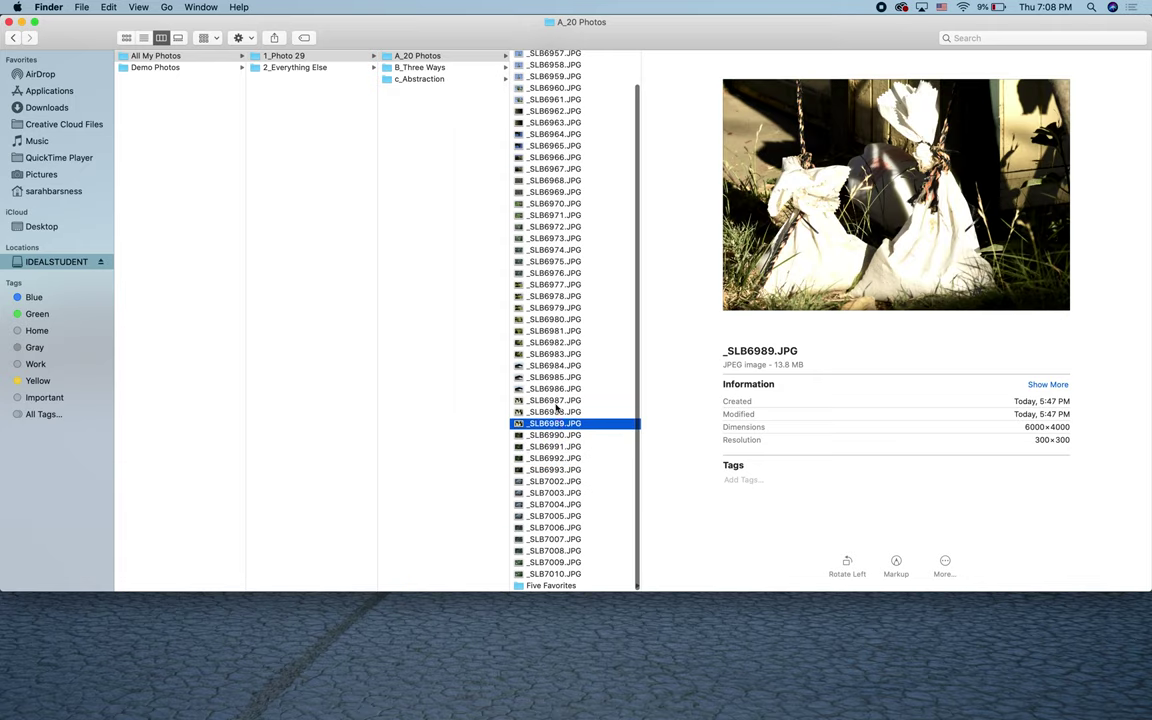
pyautogui.click(556, 412)
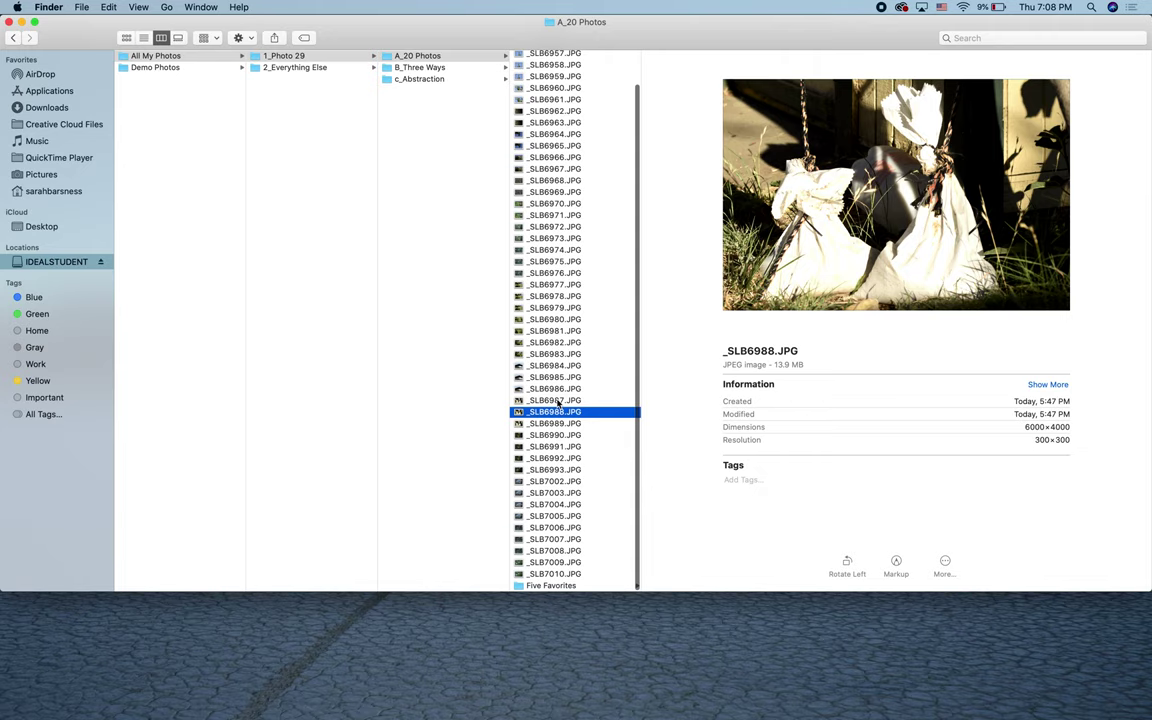
pyautogui.click(558, 401)
pyautogui.click(557, 386)
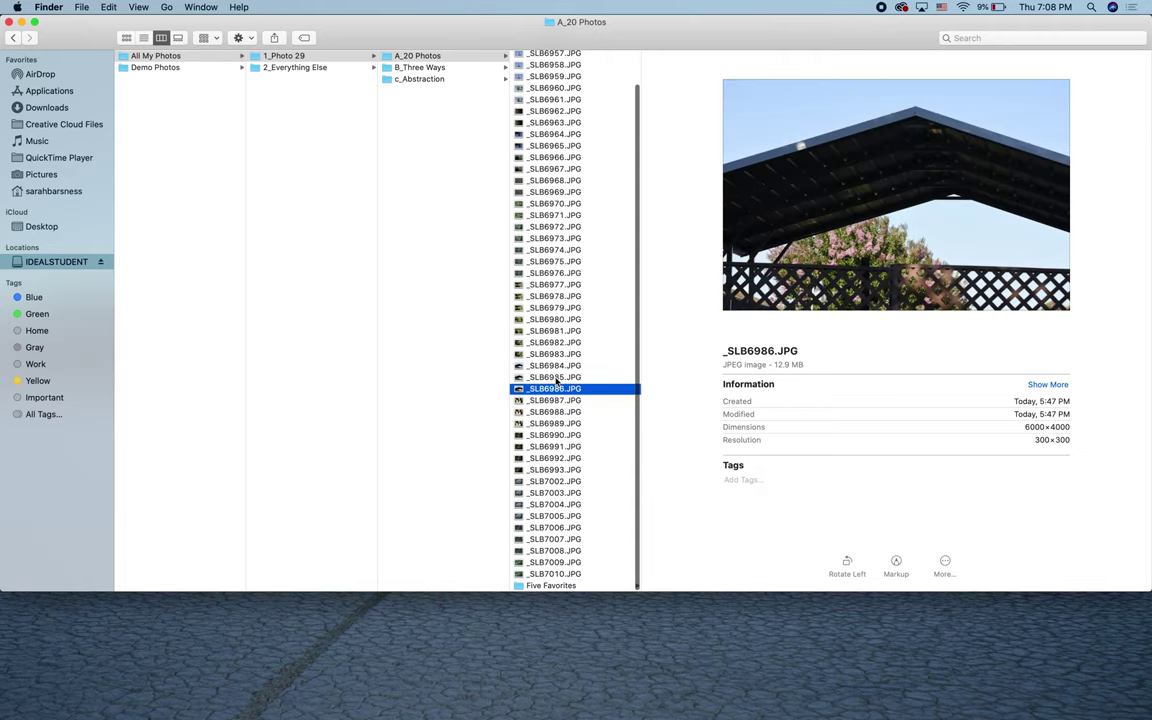
pyautogui.click(557, 366)
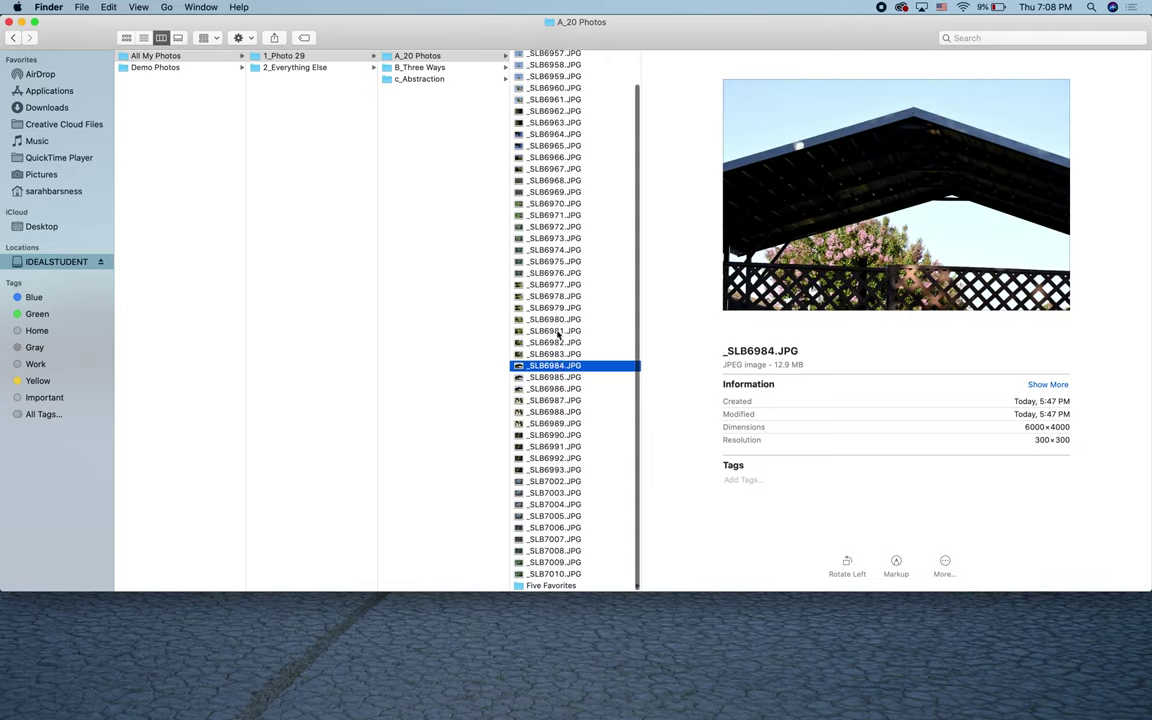
pyautogui.click(557, 331)
pyautogui.moveTo(557, 333); pyautogui.dragTo(551, 586)
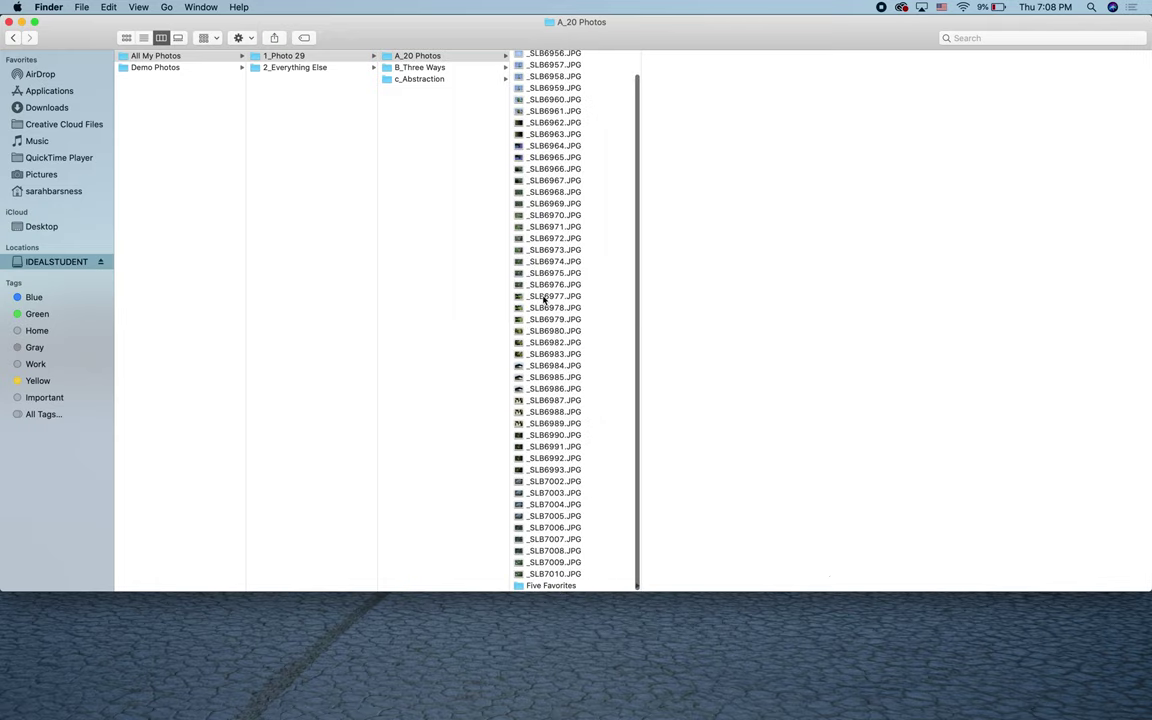
# Step: Review the photos from _SLB6977.JPG up to _SLB6974.JPG, and move _SLB6972.JPG into the Five Favorites folder
pyautogui.click(544, 297)
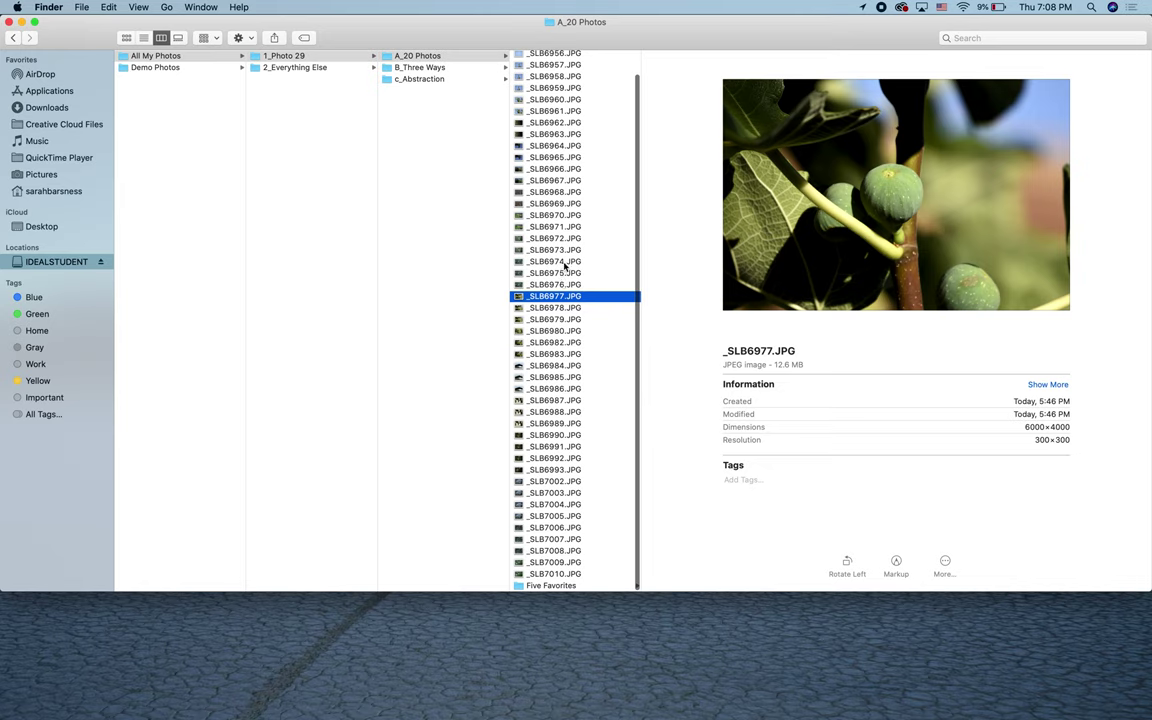
pyautogui.click(556, 286)
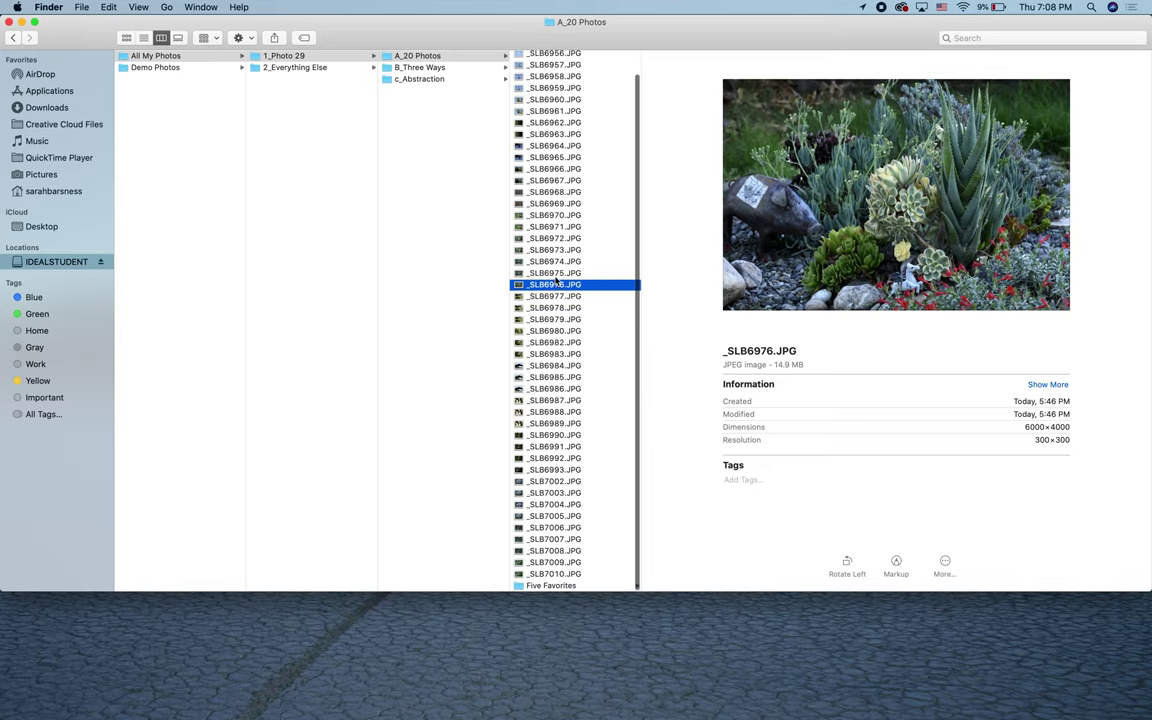
pyautogui.click(556, 274)
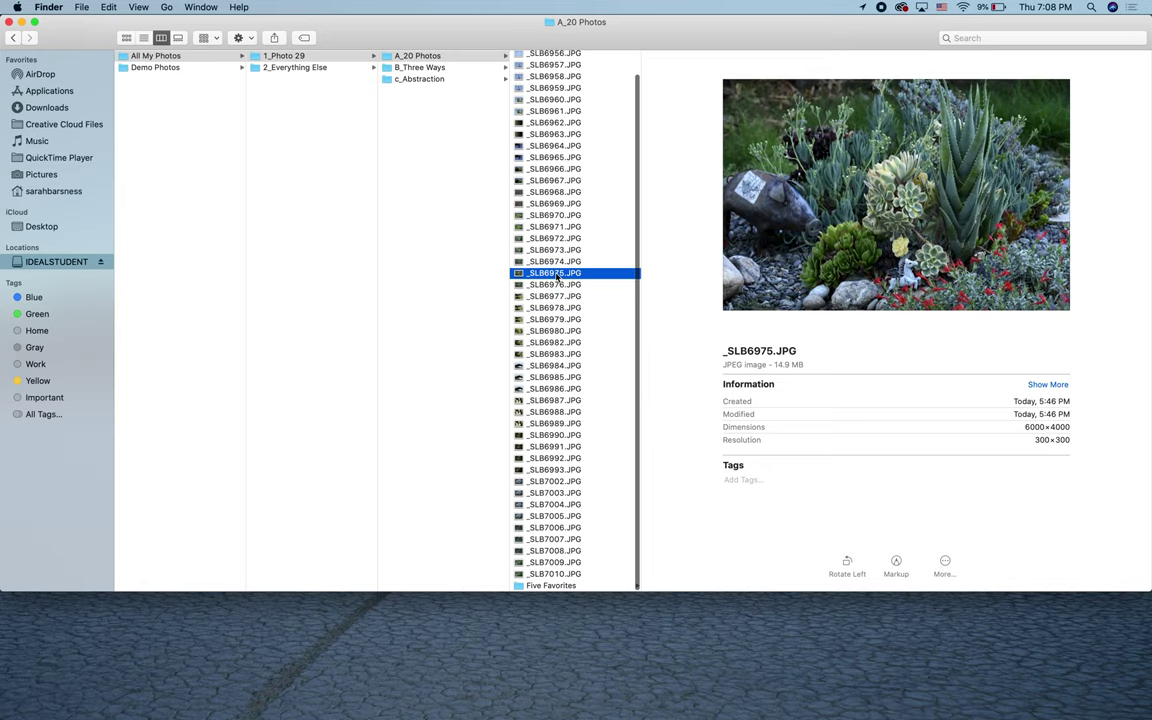
pyautogui.click(544, 448)
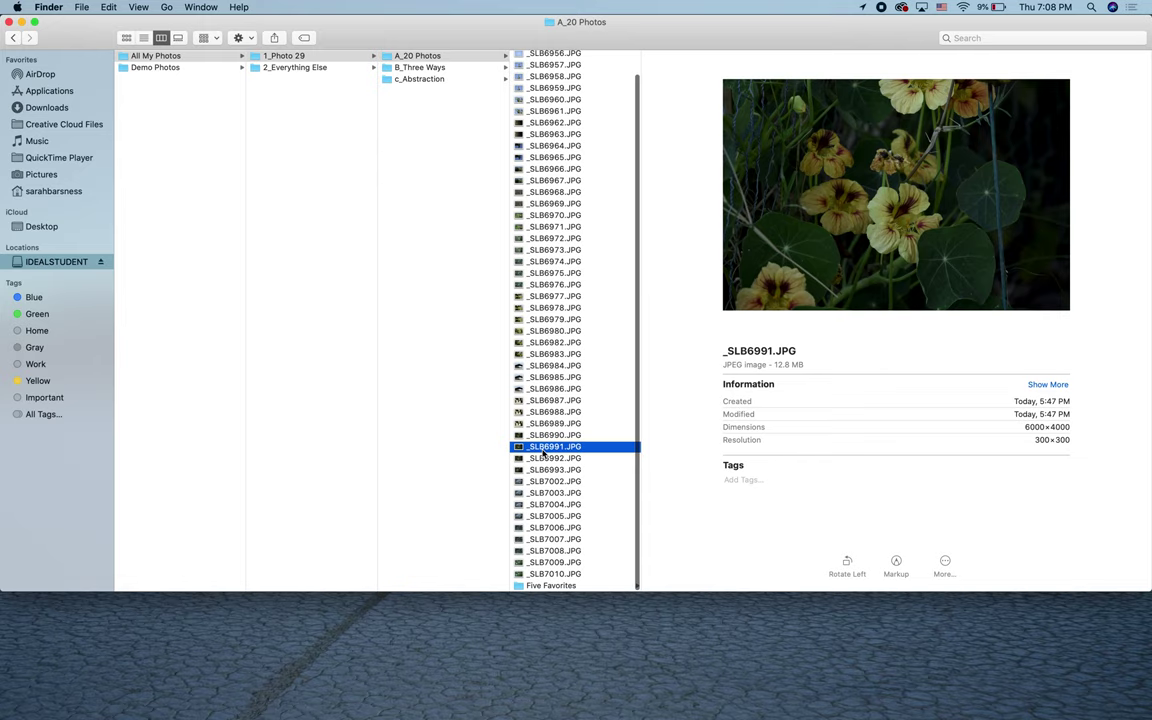
pyautogui.click(537, 285)
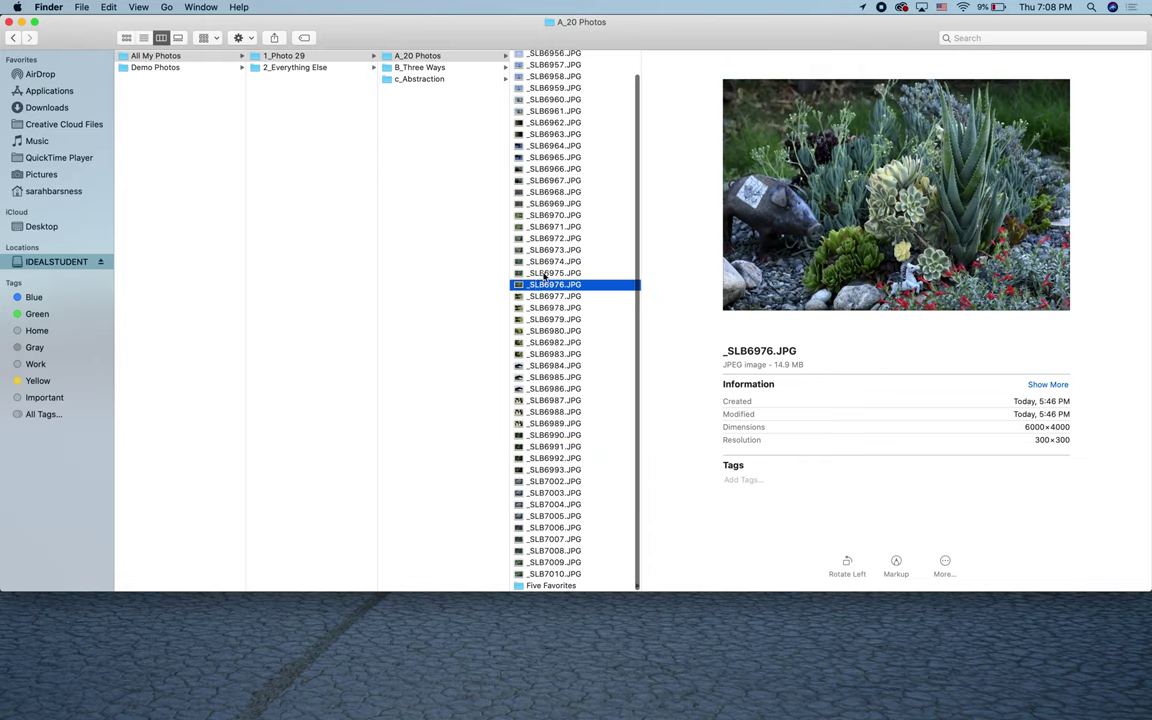
pyautogui.click(544, 275)
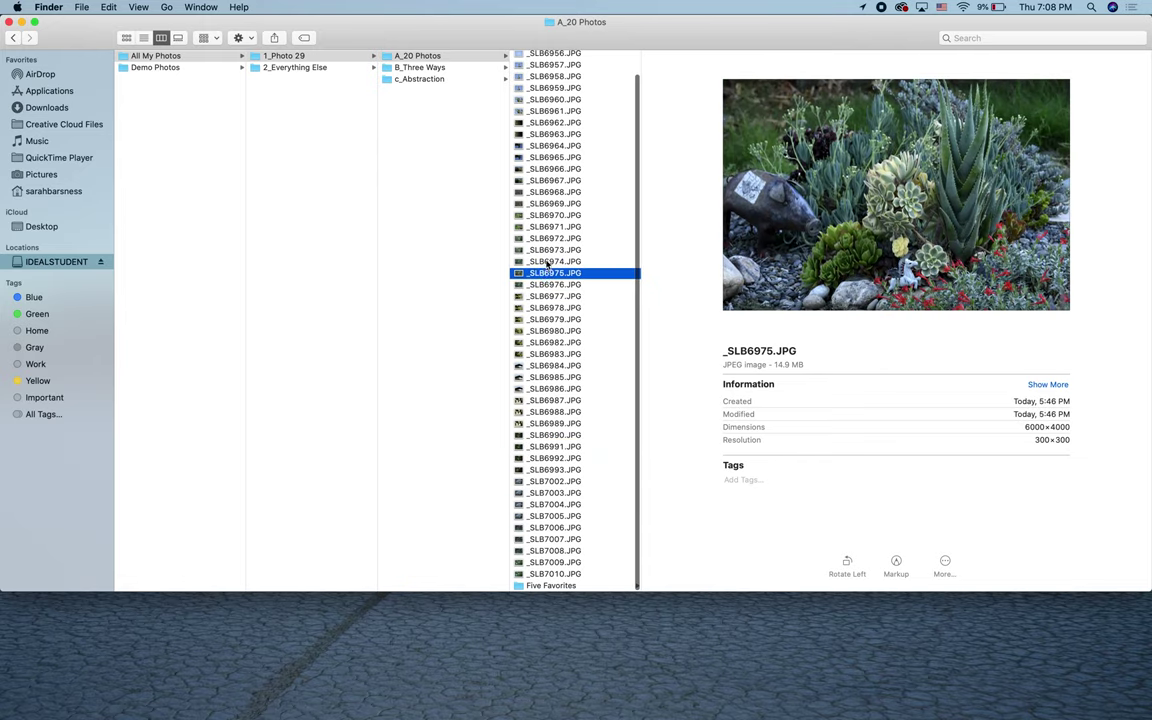
pyautogui.click(552, 261)
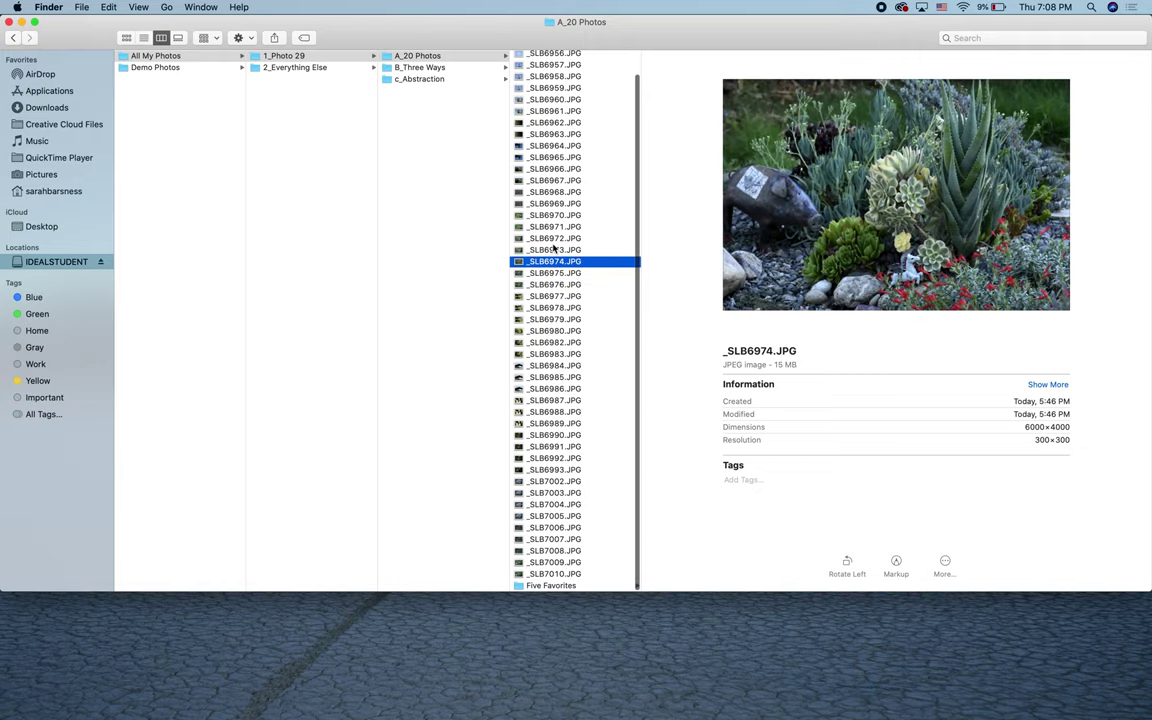
pyautogui.click(553, 242)
pyautogui.moveTo(555, 244); pyautogui.dragTo(555, 585)
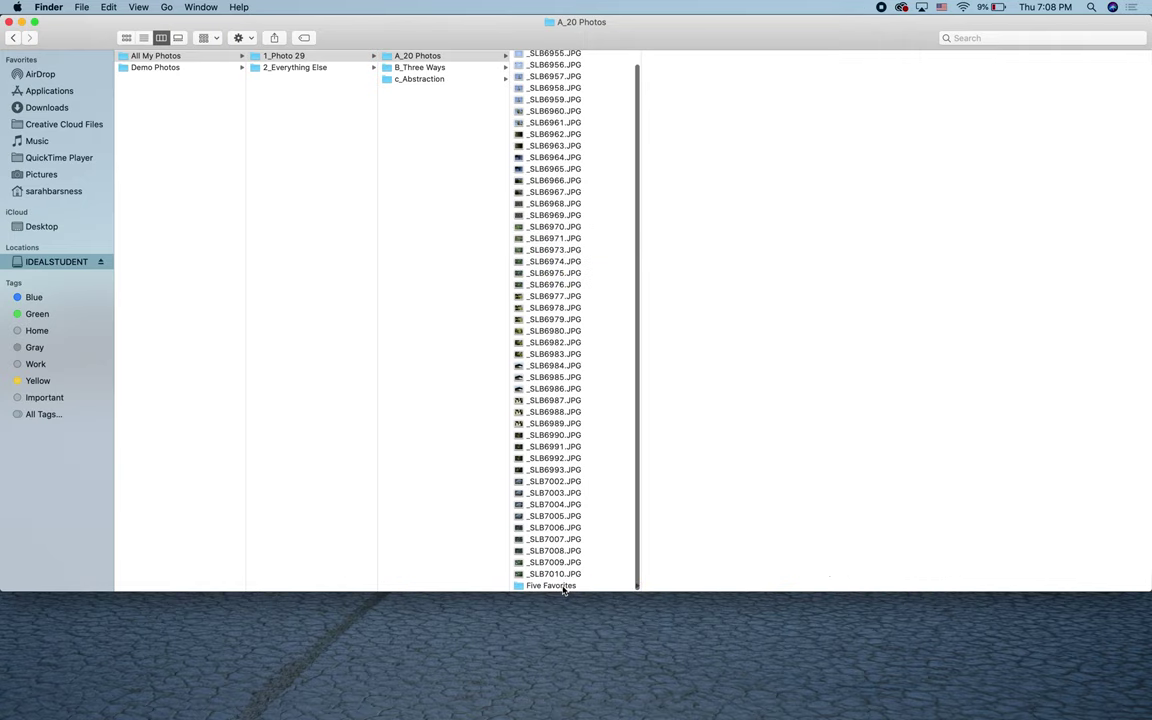
# Step: Preview _SLB6964.JPG and _SLB6965.JPG, and move _SLB6961.JPG into the Five Favorites folder
pyautogui.click(536, 159)
pyautogui.click(537, 167)
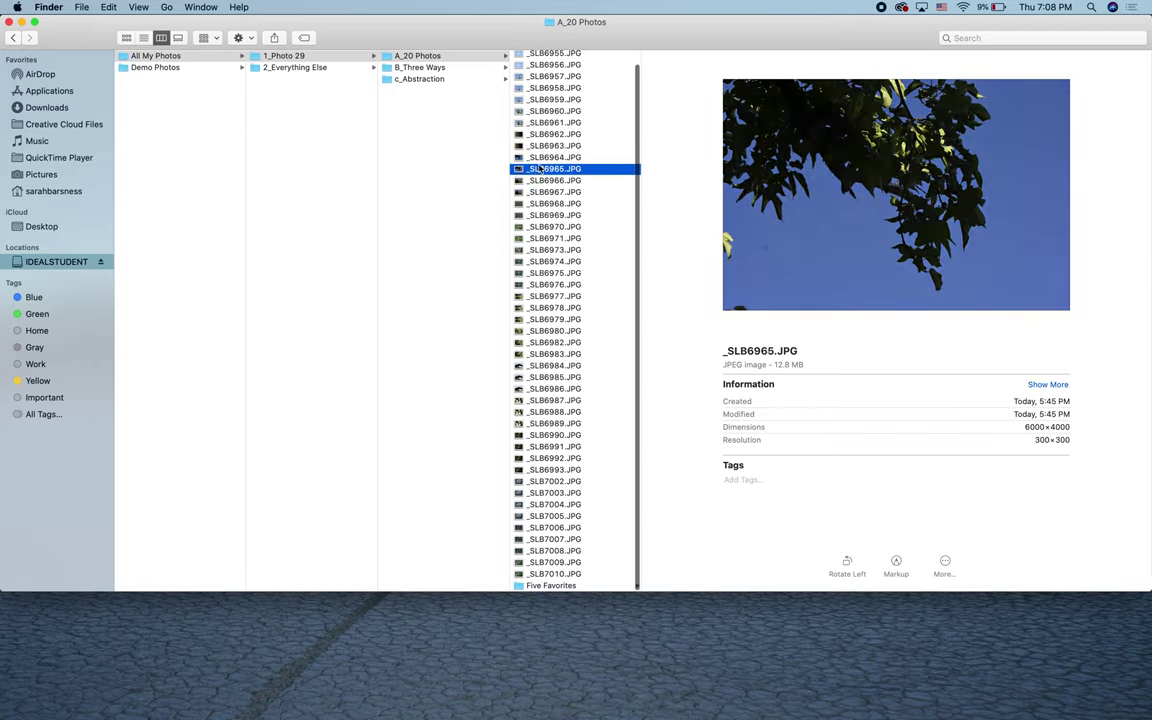
pyautogui.click(548, 122)
pyautogui.moveTo(548, 122); pyautogui.dragTo(556, 586)
# Step: Move _SLB6955.JPG into the Five Favorites folder and open that folder to check its contents
pyautogui.click(531, 66)
pyautogui.moveTo(531, 66); pyautogui.dragTo(526, 585)
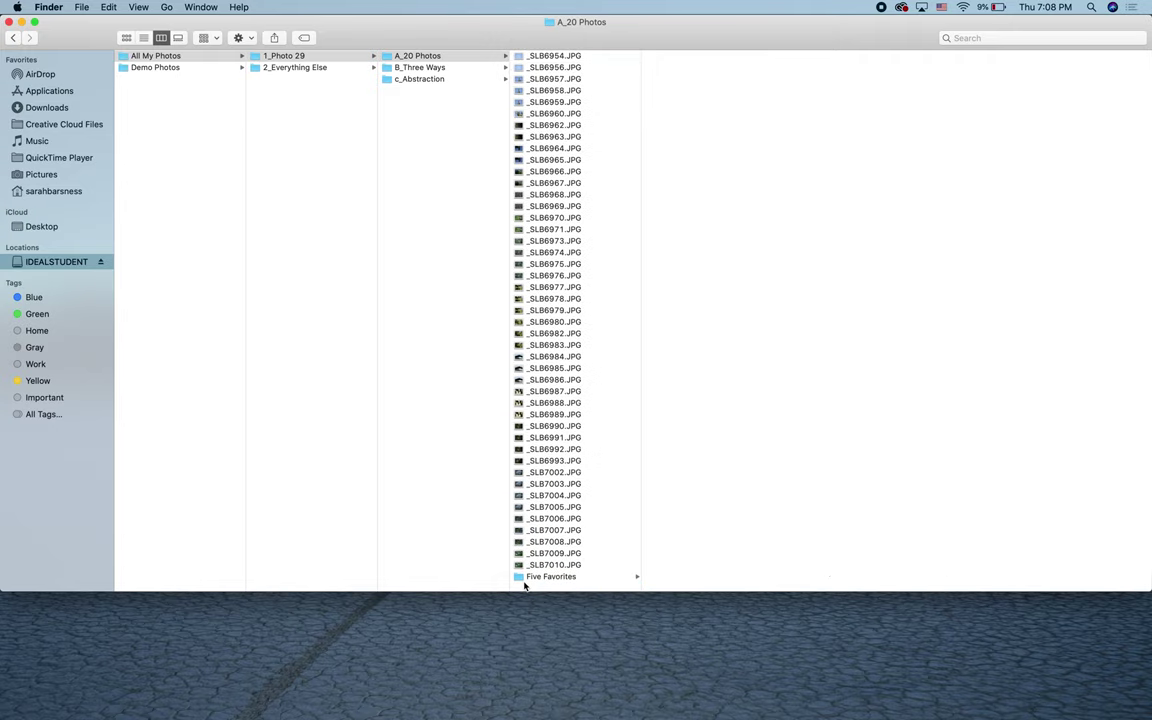
pyautogui.click(537, 578)
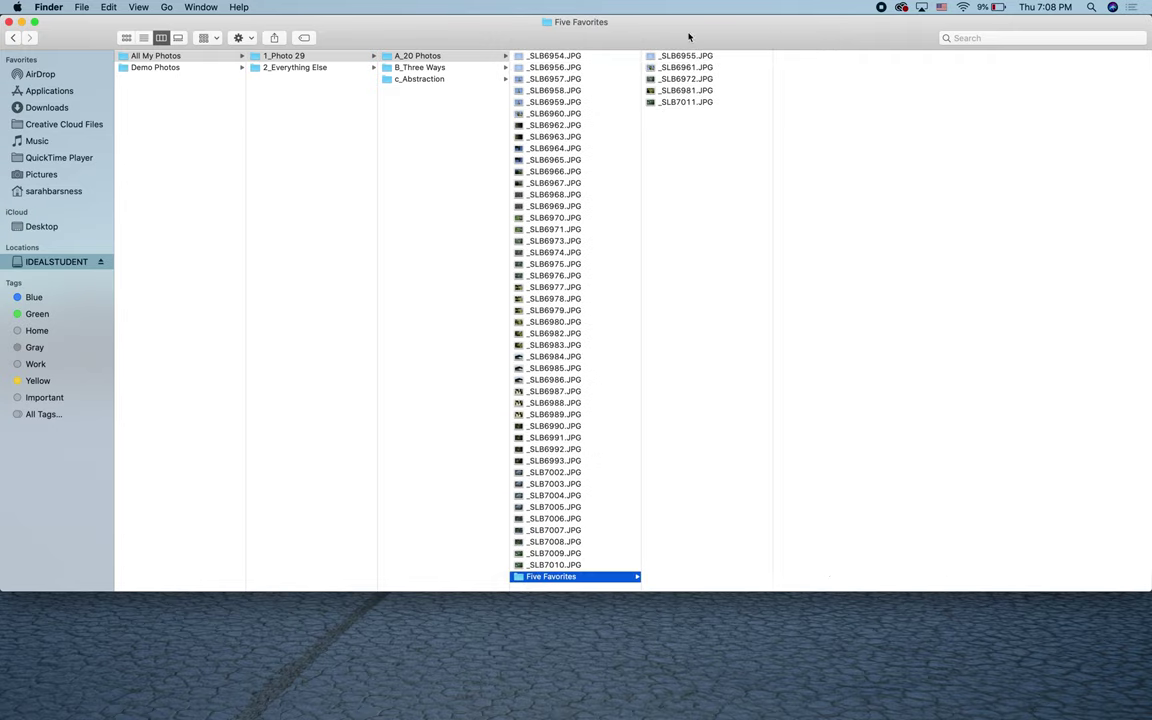